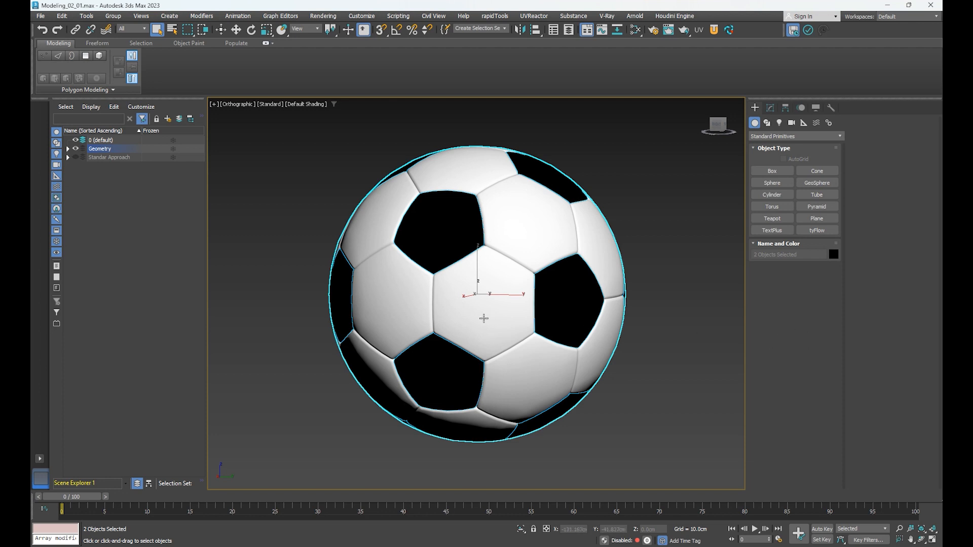
Step: Expand the Geometry layer and create a Standard (Legacy) material named Map Checker
left_click(68, 149)
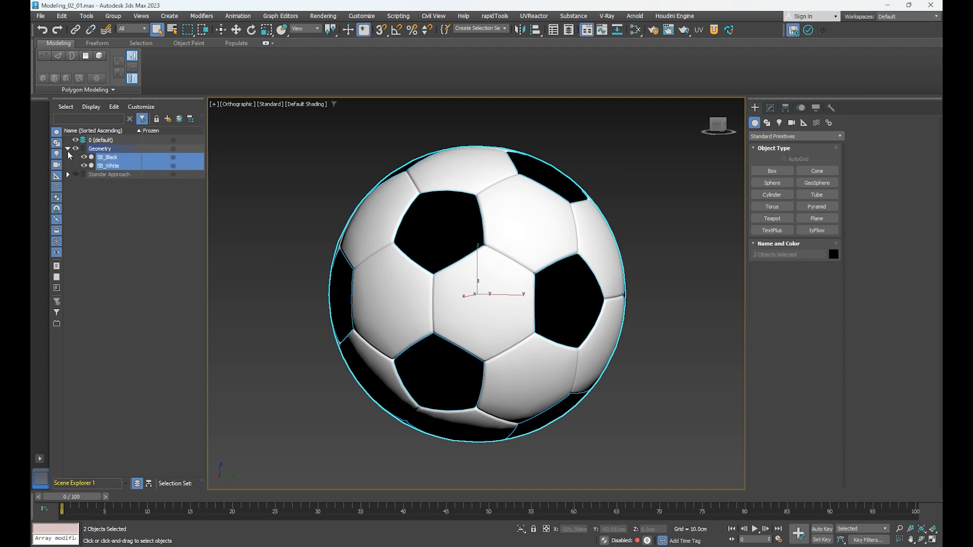
left_click(122, 265)
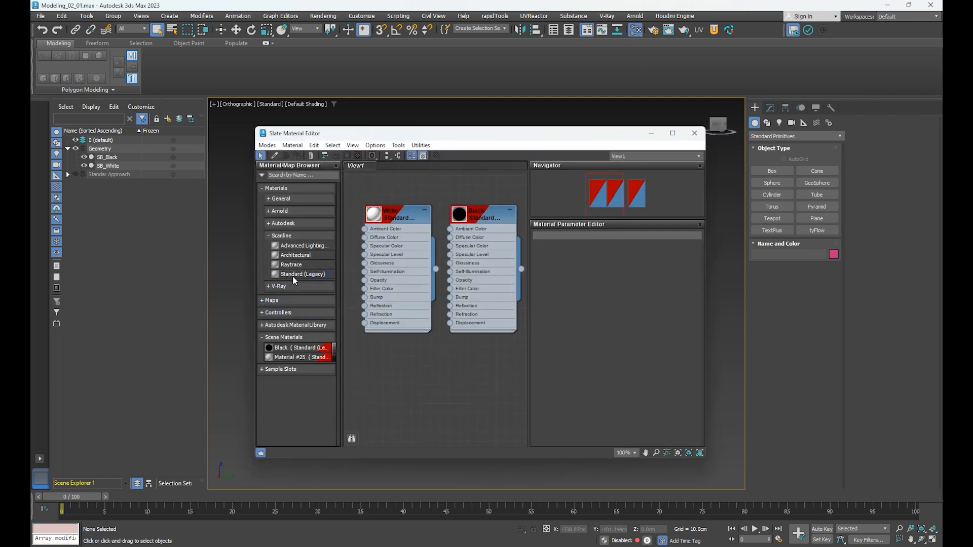
left_click_drag(288, 273, 402, 371)
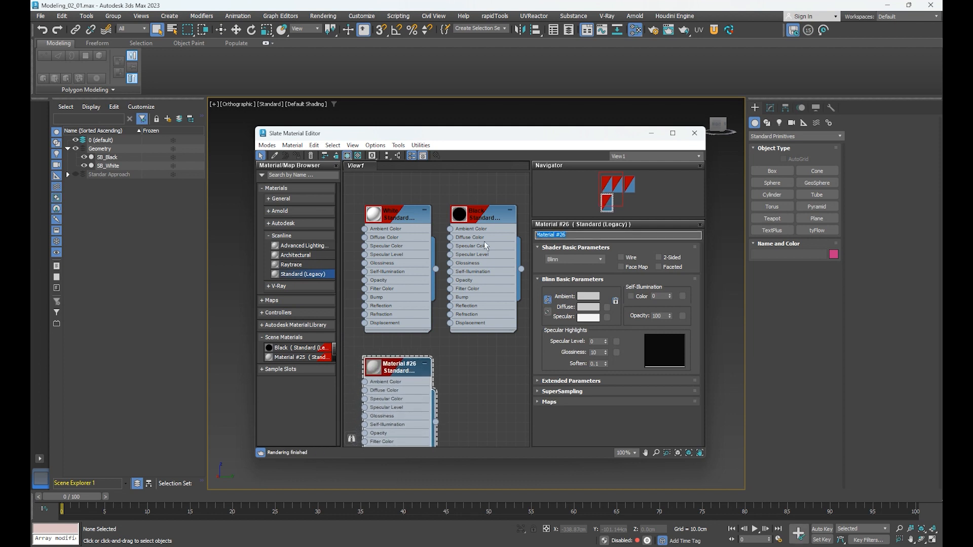
type("Map Checker")
Step: Assign the Map Checker material to SB_Black and SB_White, then close the material editor and clear the selection
left_click(111, 158)
left_click(108, 165, "ctrl")
left_click(297, 156)
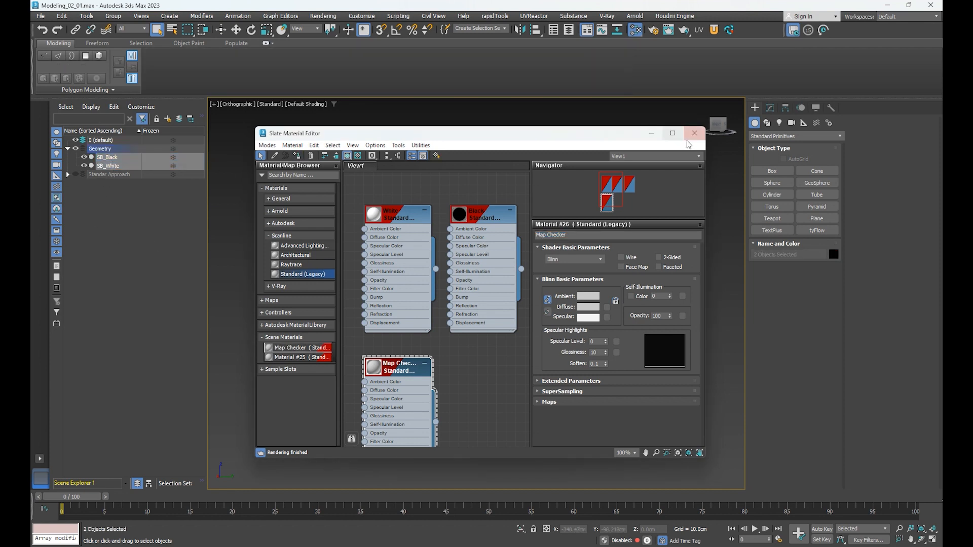
mouse_move(562, 140)
left_mouse_down()
mouse_move(780, 138)
mouse_move(821, 109)
mouse_move(560, 145)
left_mouse_up()
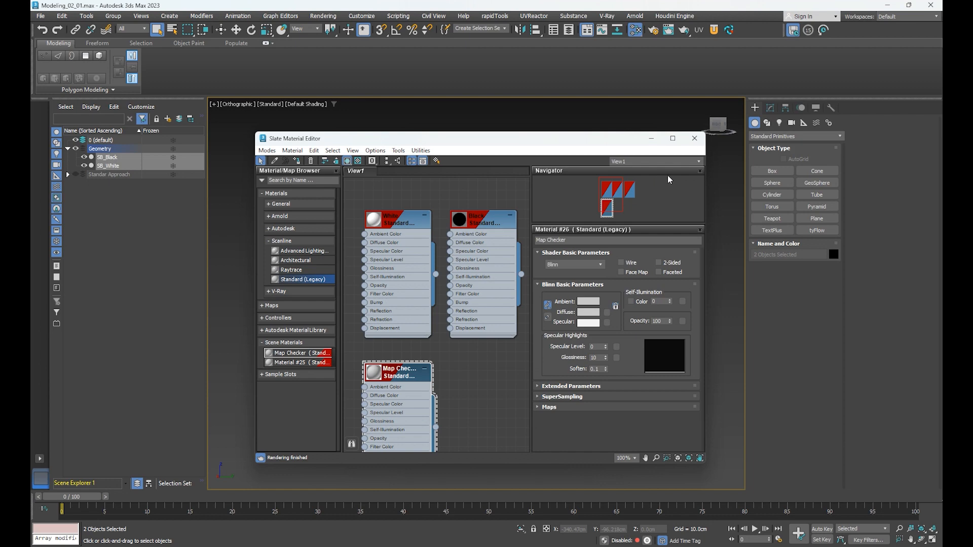
left_click(694, 138)
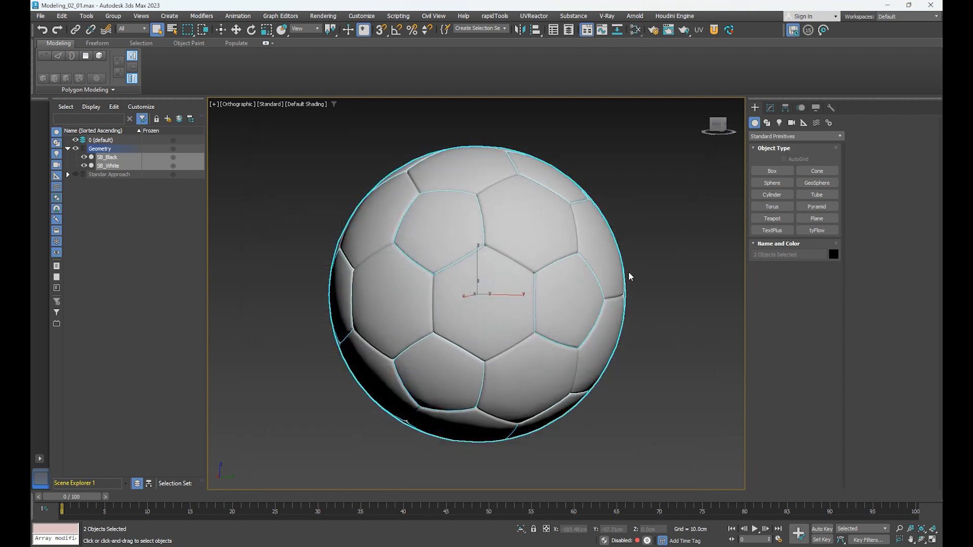
left_click(695, 358)
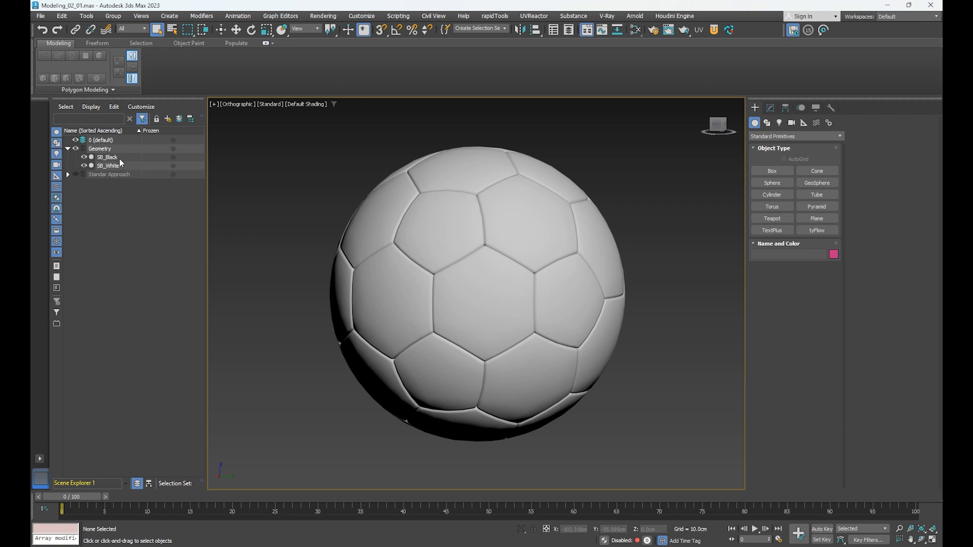
Step: Add an Unwrap UVW modifier to the SB_White object
left_click(108, 166)
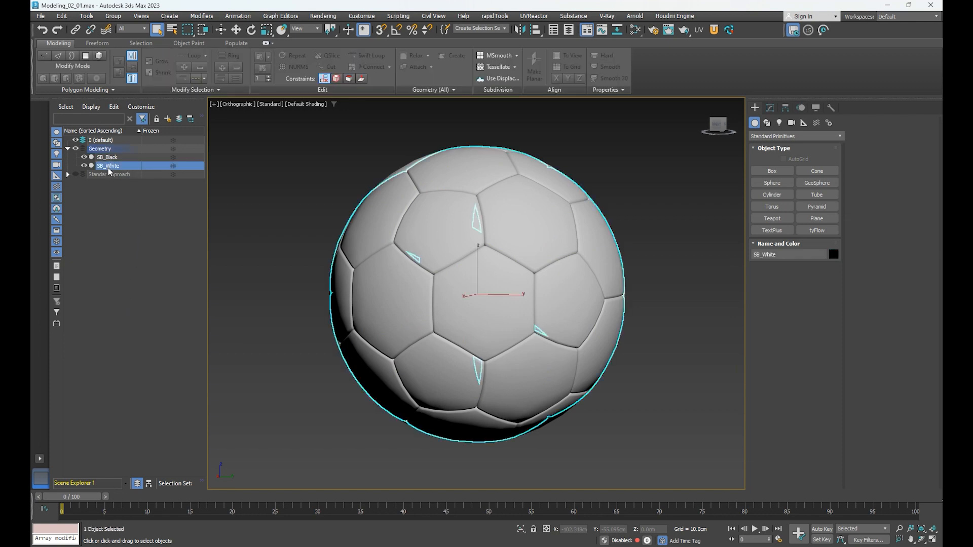
left_click(770, 108)
left_click(807, 134)
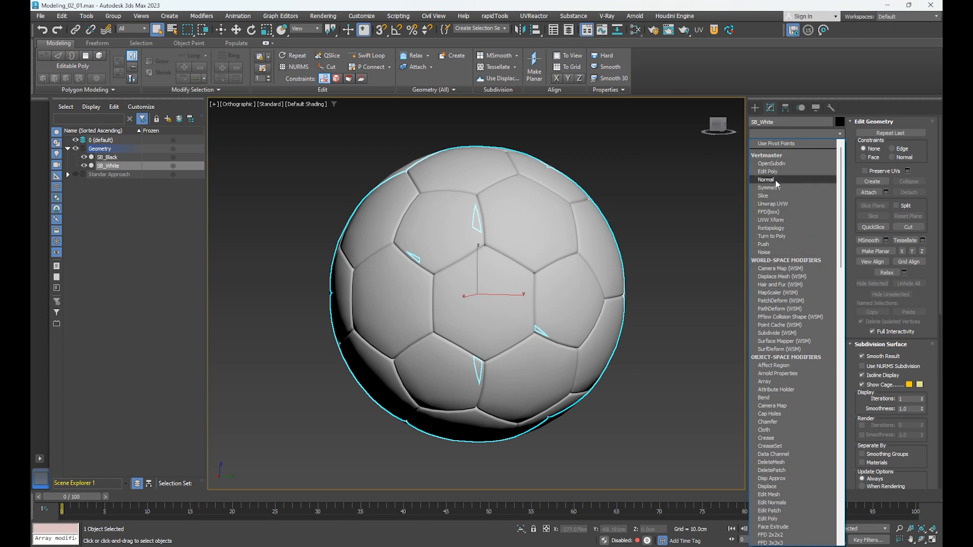
scroll(790, 294, "down", 9)
scroll(789, 306, "down", 20)
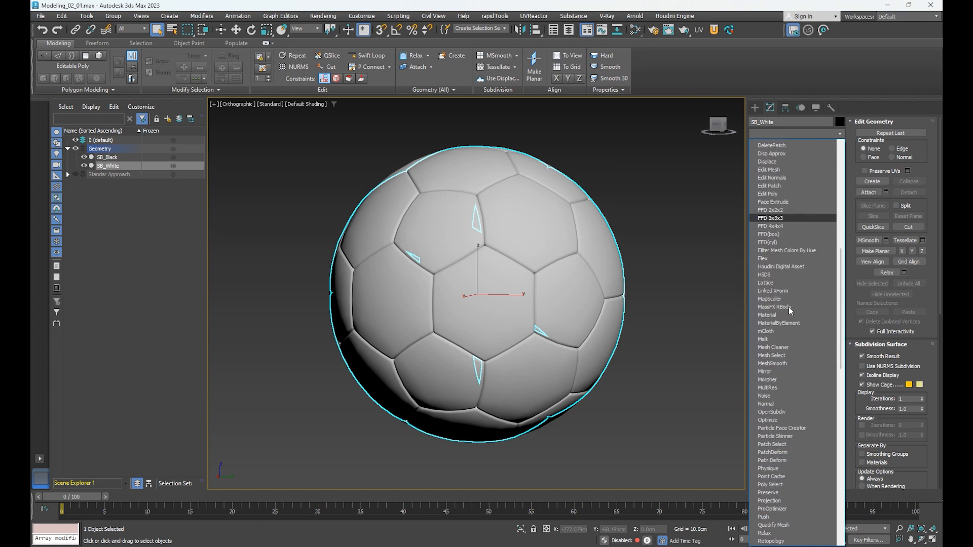
scroll(789, 307, "down", 6)
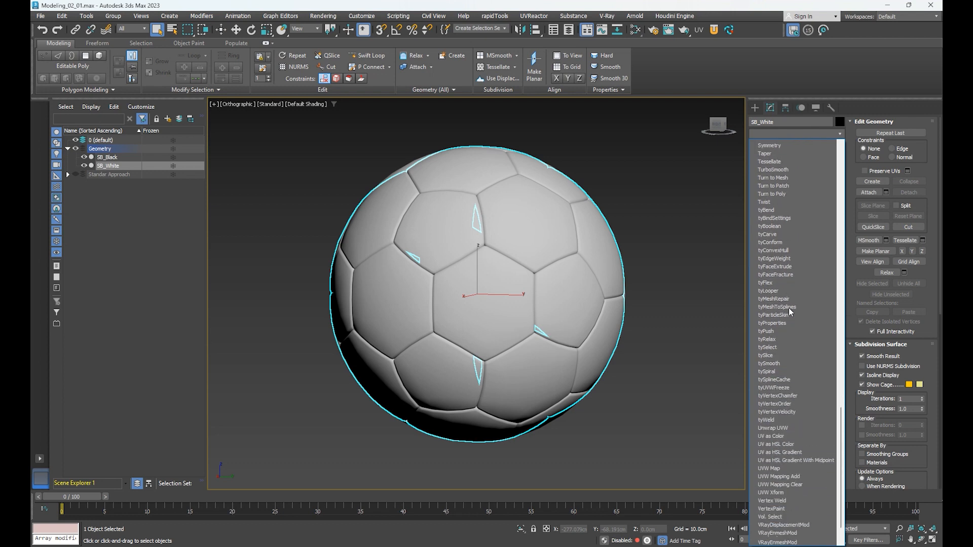
left_click(782, 393)
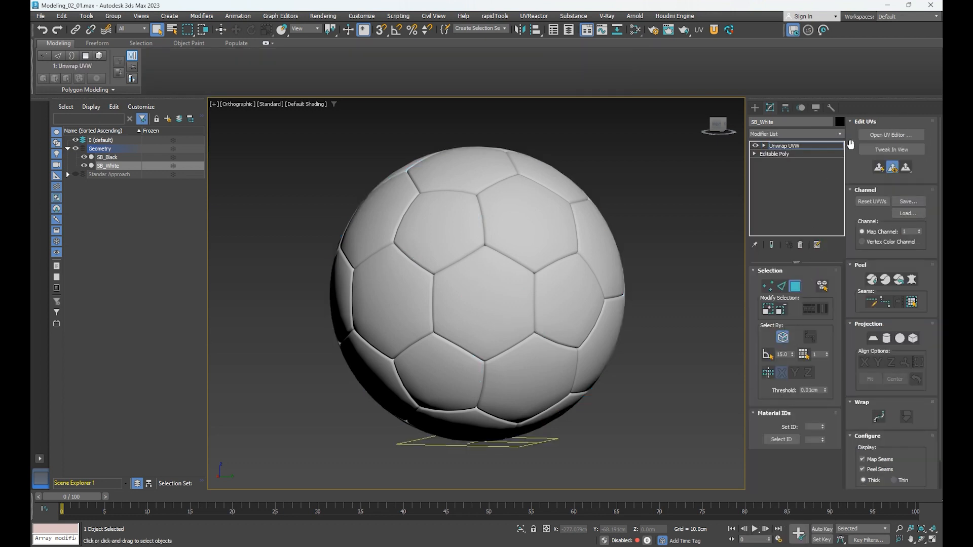
Step: Show Texture Checker (UV_Checker.png) as the background in SB_White's UV editor, then close the editor and leave polygon sub-object mode
left_click(907, 135)
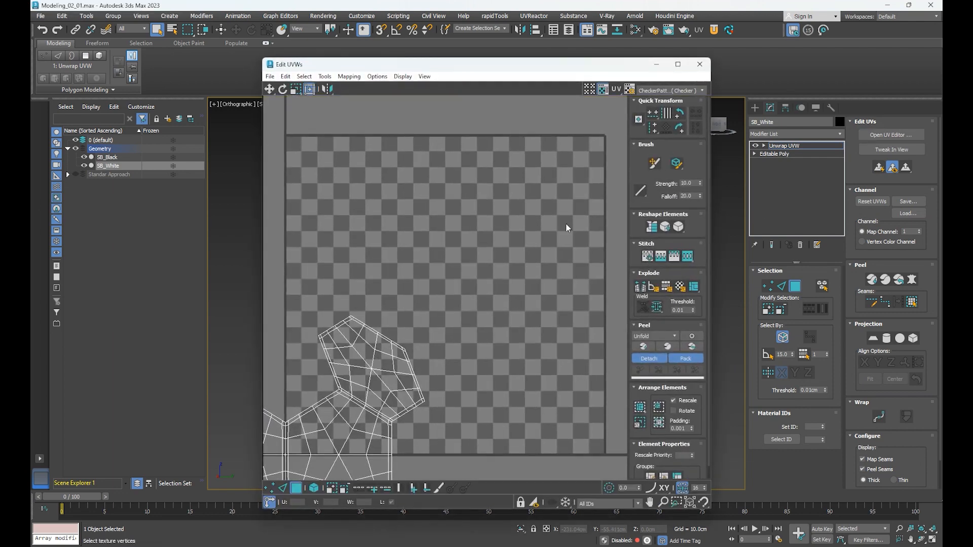
left_click_drag(484, 70, 441, 71)
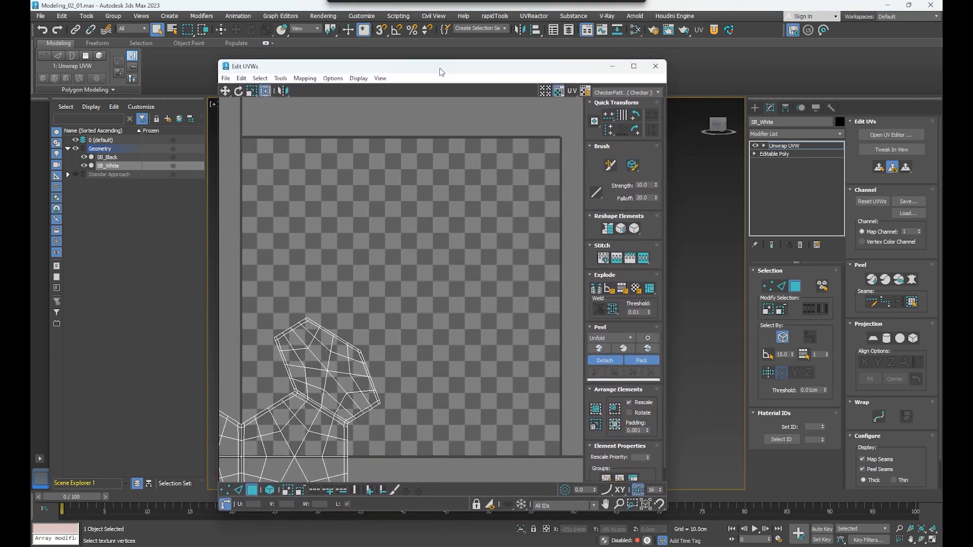
scroll(416, 272, "down", 4)
middle_click_drag(410, 300, 429, 297)
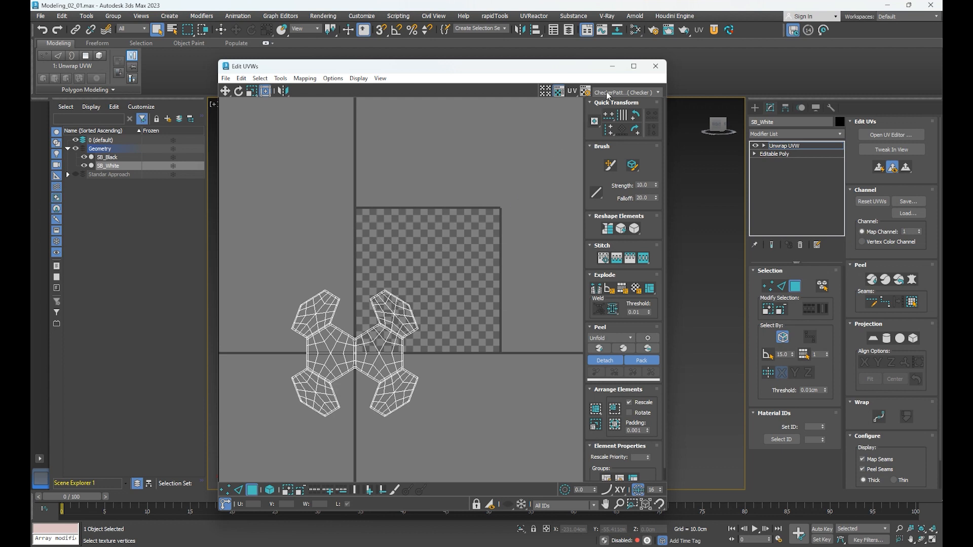
left_click(658, 92)
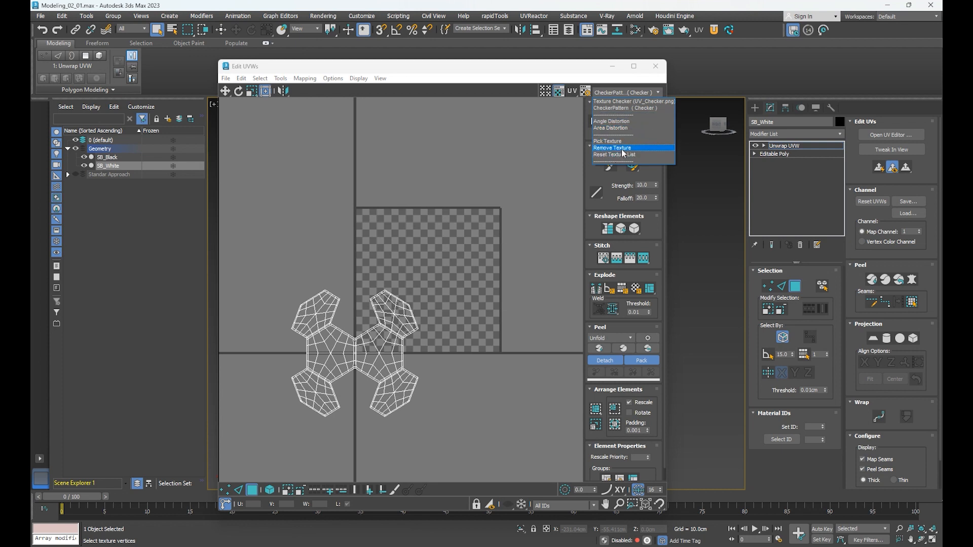
left_click(648, 104)
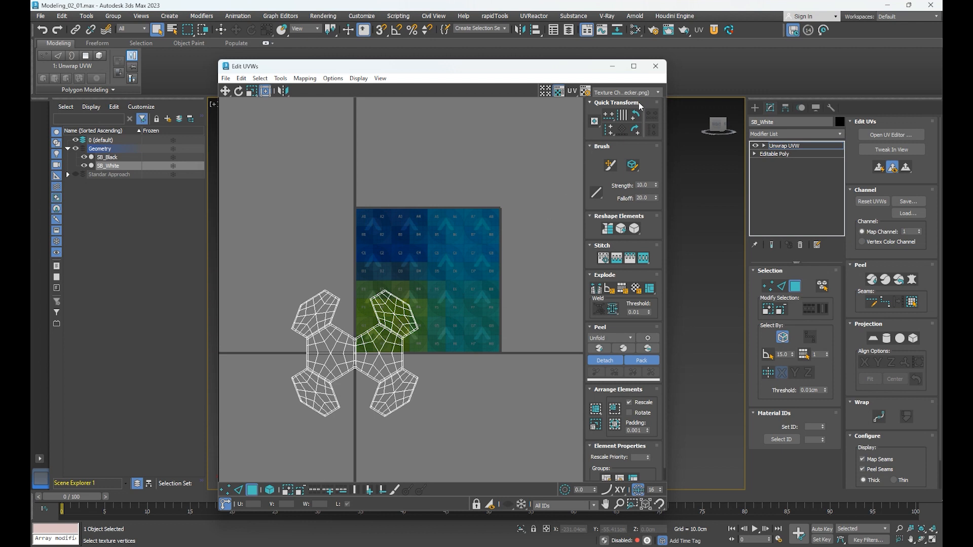
left_click(657, 94)
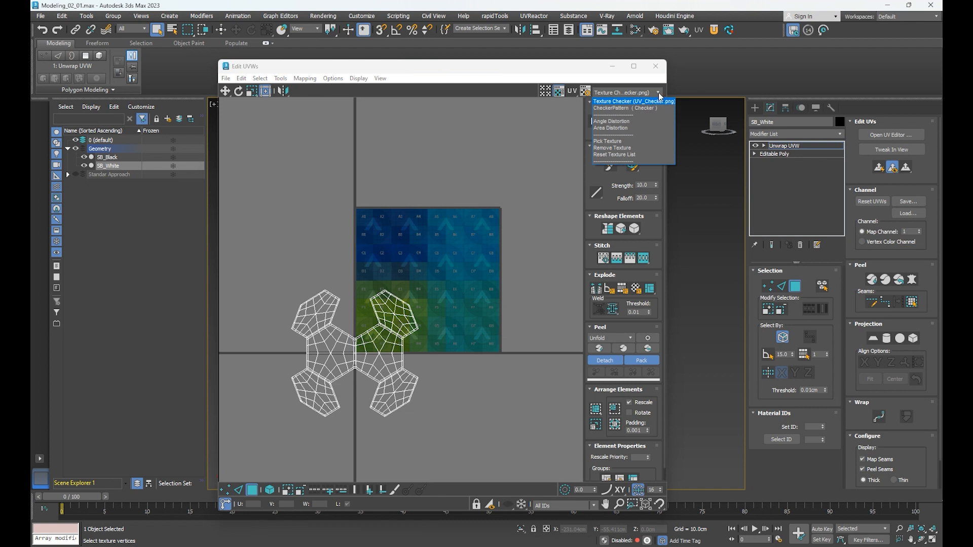
left_click(659, 93)
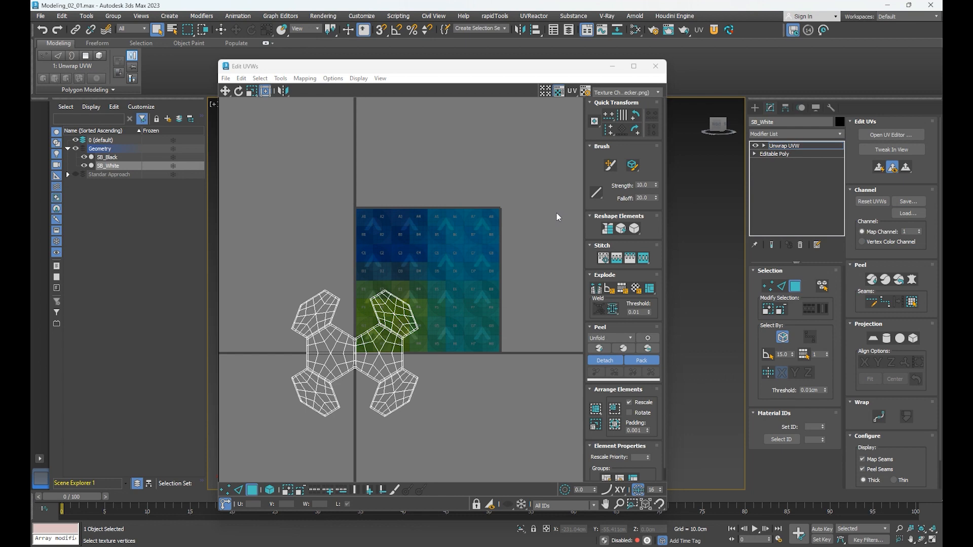
left_click(655, 68)
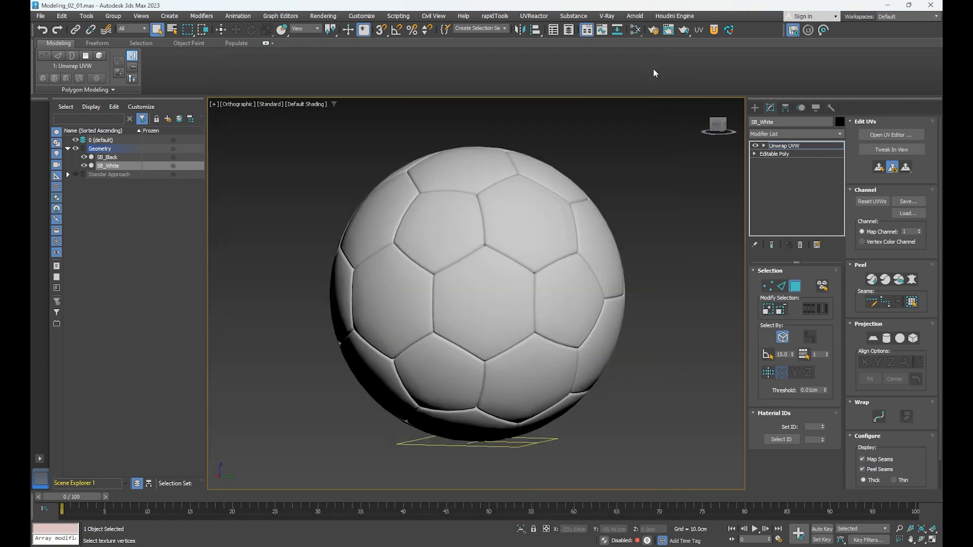
left_click(799, 146)
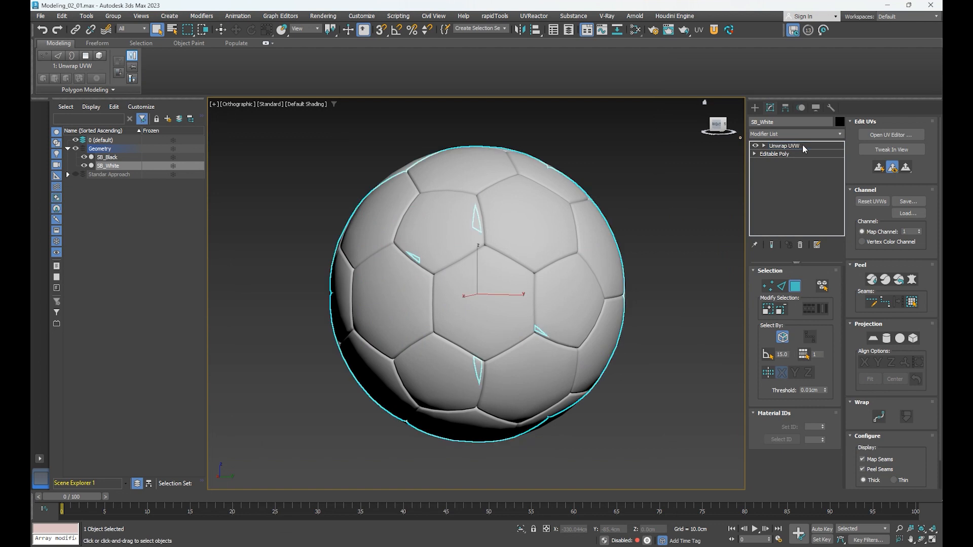
left_click(793, 180)
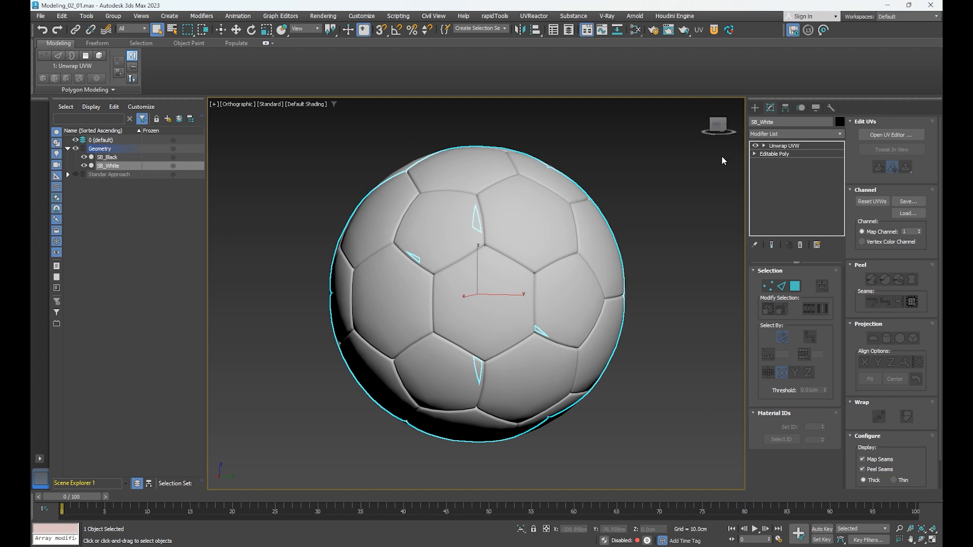
Step: Assign the Texture Checker (UV_Checker.png) map to the Map Checker material's diffuse channel as a copy
left_click(635, 30)
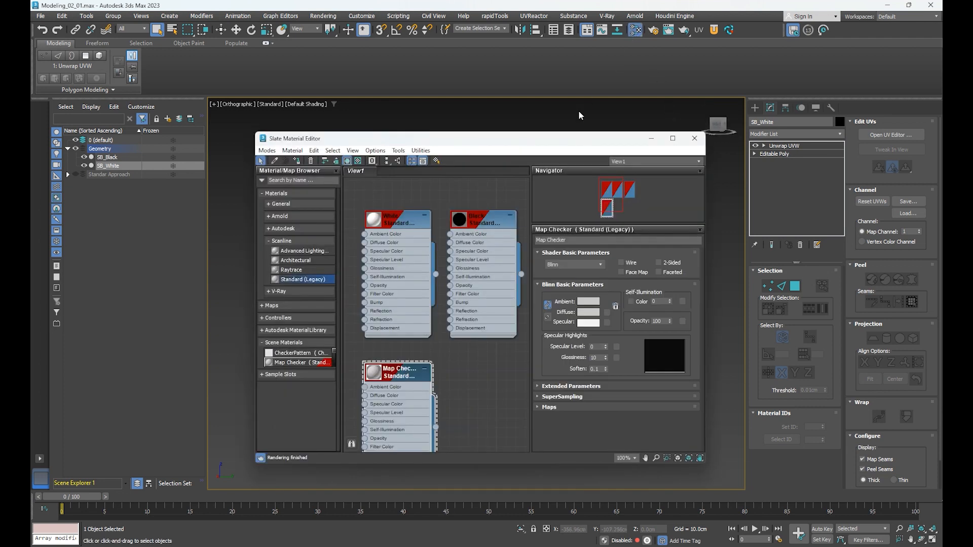
left_click_drag(538, 142, 538, 131)
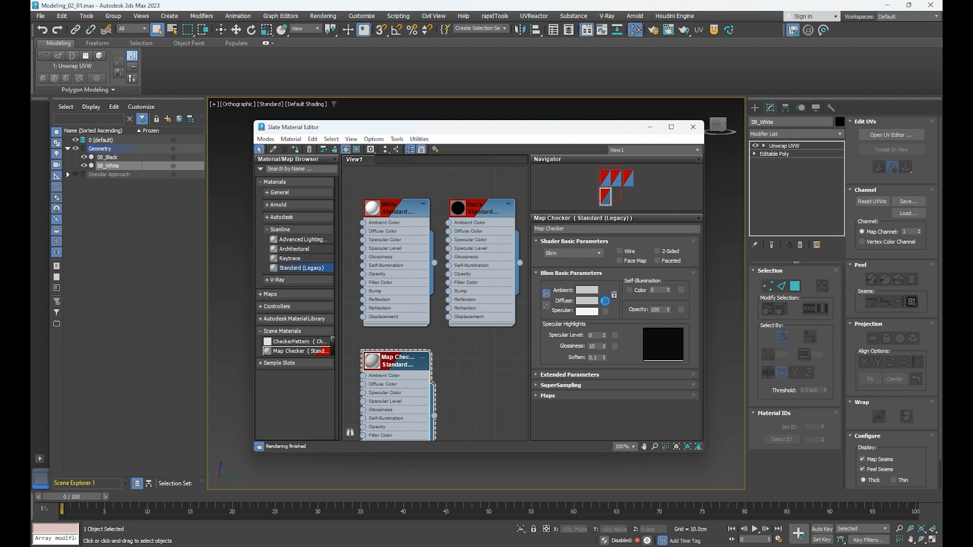
left_click(606, 301)
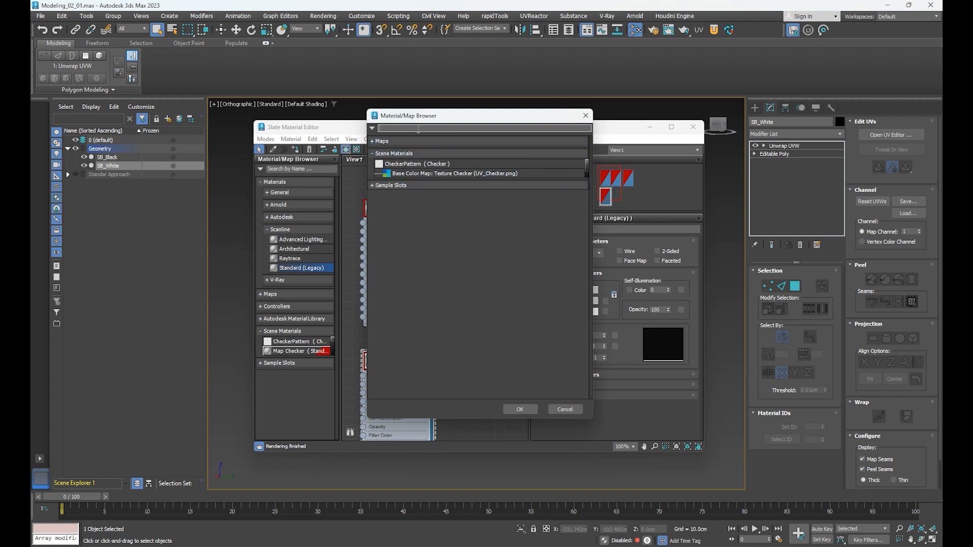
type("UVW")
type("Checker.png")
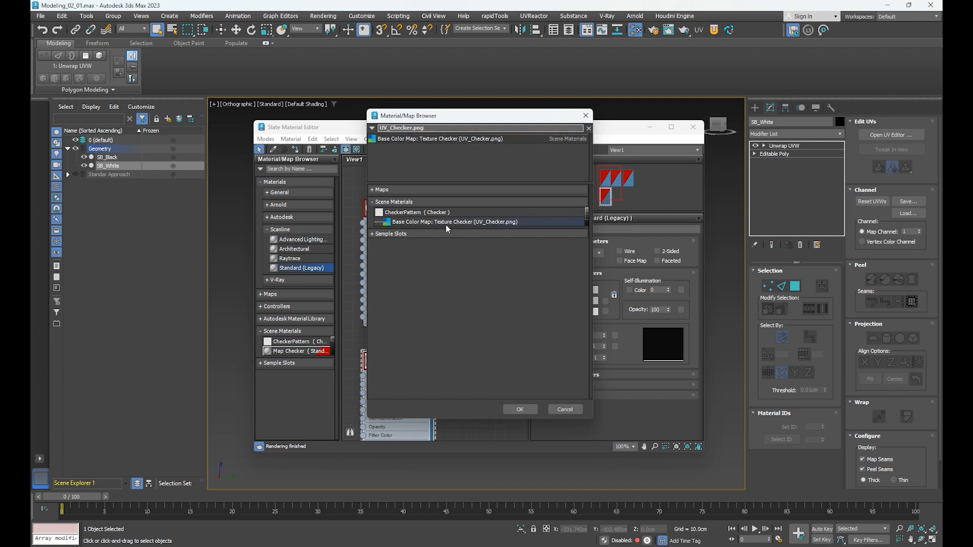
left_click(477, 140)
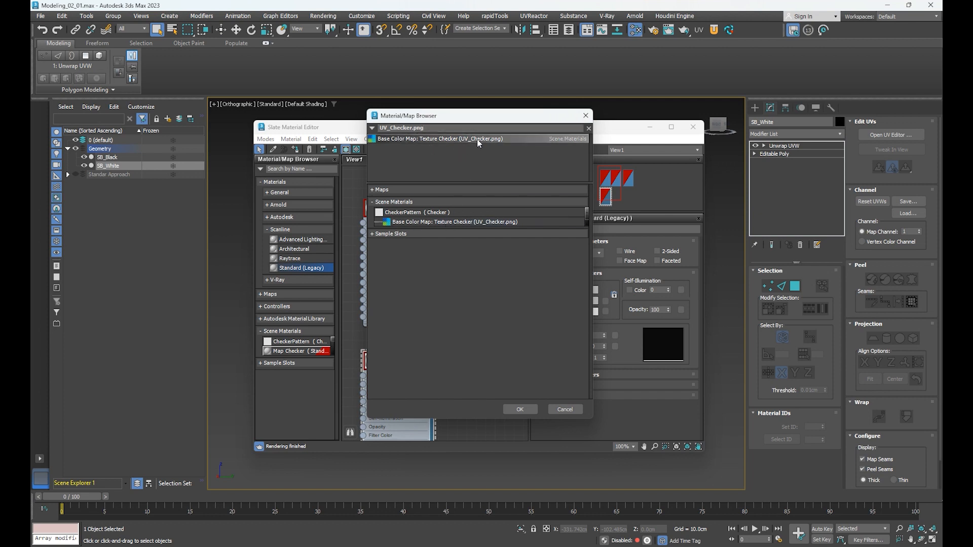
left_click(522, 410)
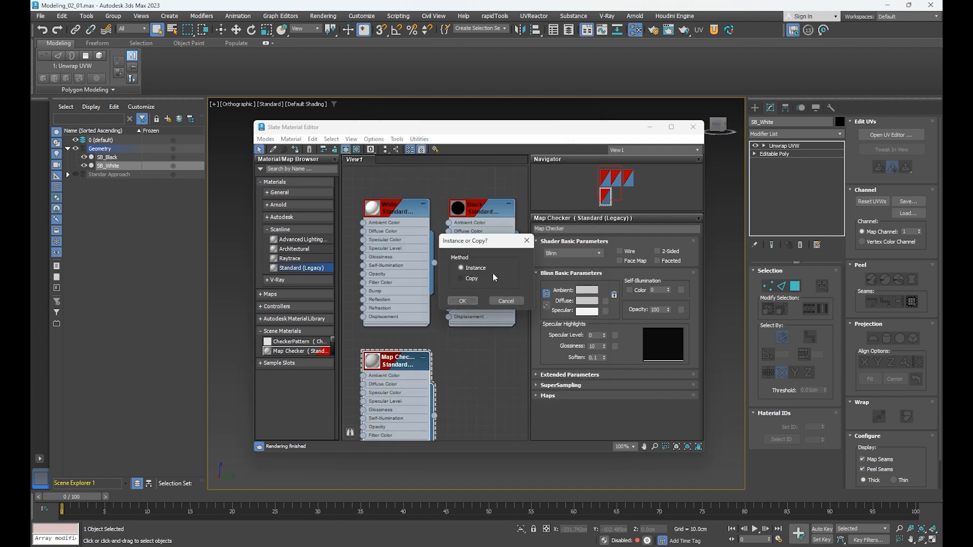
left_click_drag(470, 245, 472, 249)
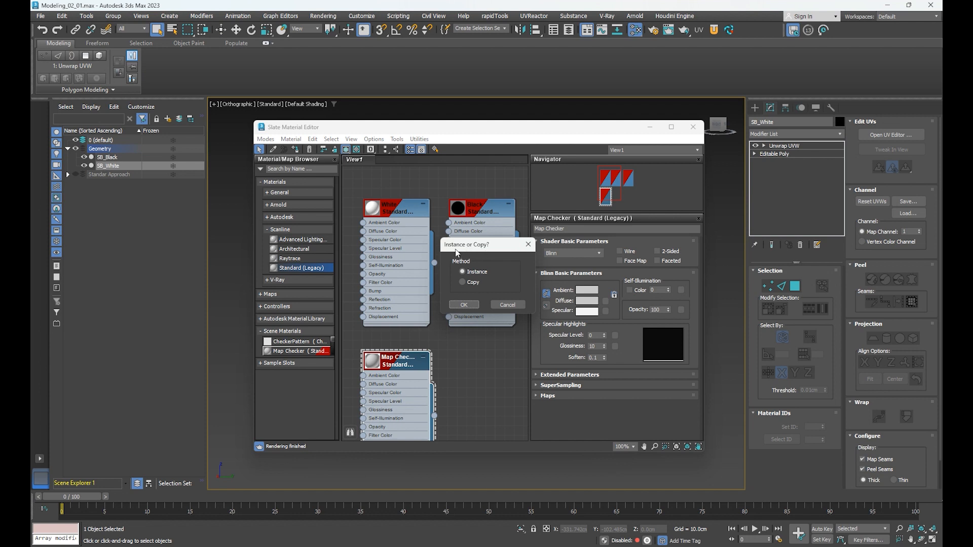
left_click(472, 285)
left_click(464, 305)
Step: Position the Texture Checker bitmap node beside the Map Checker material and close the material editor
scroll(449, 386, "down", 2)
middle_click_drag(449, 386, 498, 358)
left_click_drag(399, 349, 413, 349)
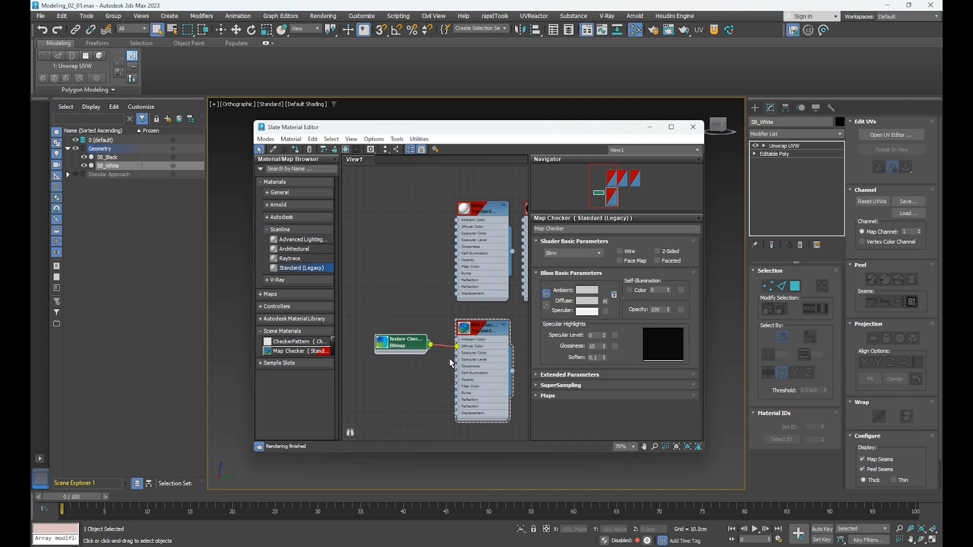
mouse_move(355, 133)
left_mouse_down()
mouse_move(654, 129)
mouse_move(361, 138)
left_mouse_up()
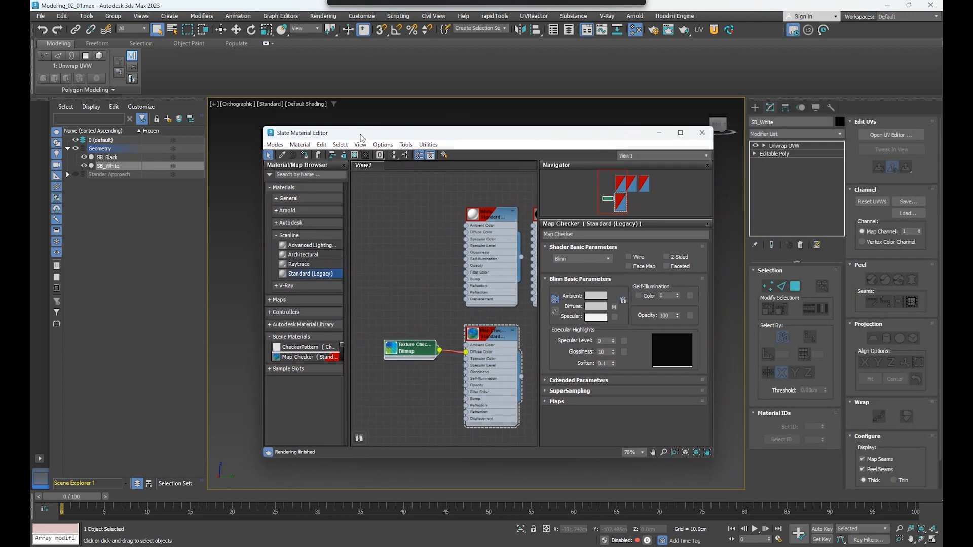
left_click(708, 136)
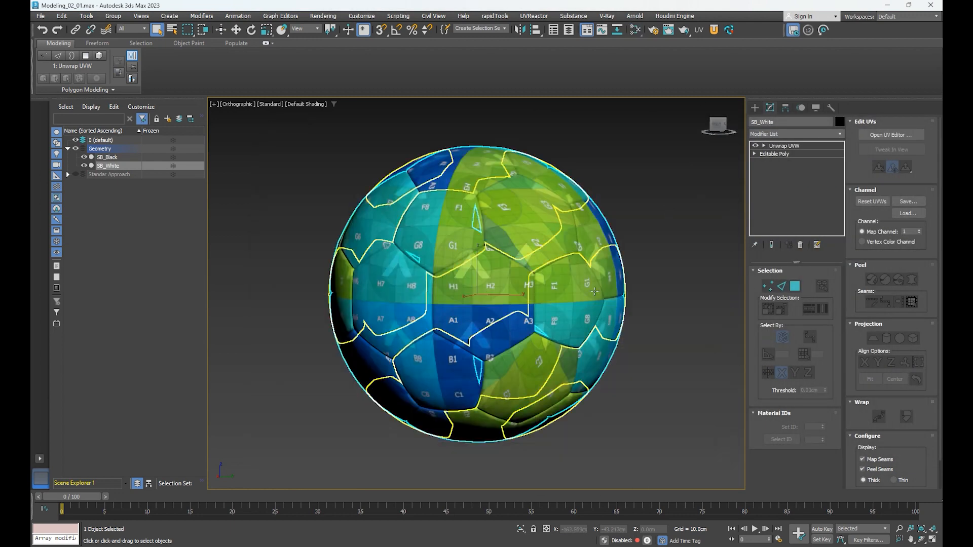
Step: Convert SB_Black and SB_White together to Editable Poly
left_click(122, 158, "ctrl")
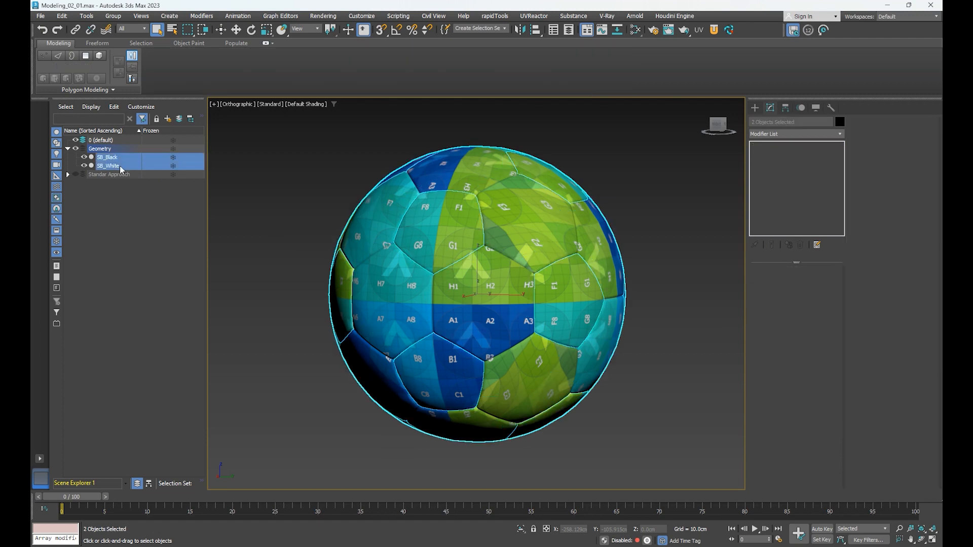
right_click(317, 190)
mouse_move(385, 307)
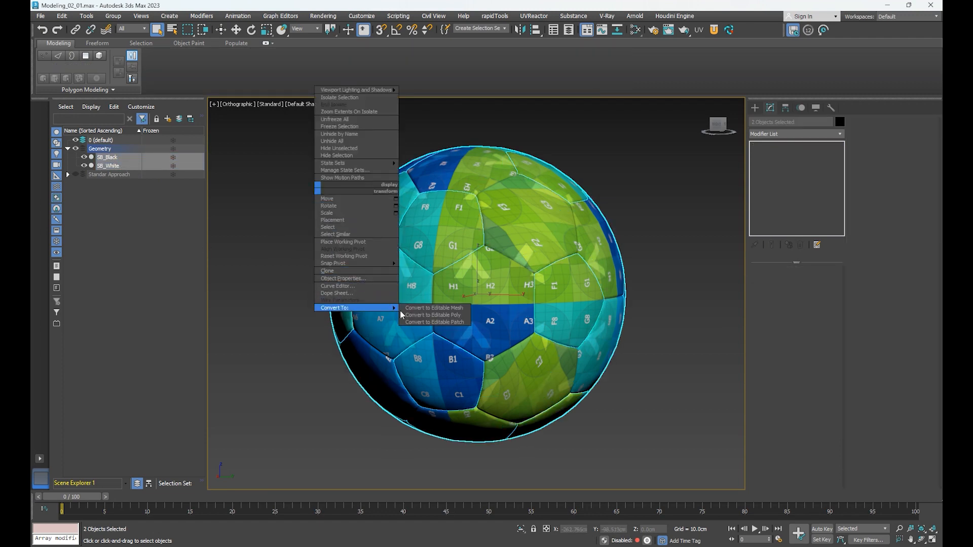
left_click(424, 315)
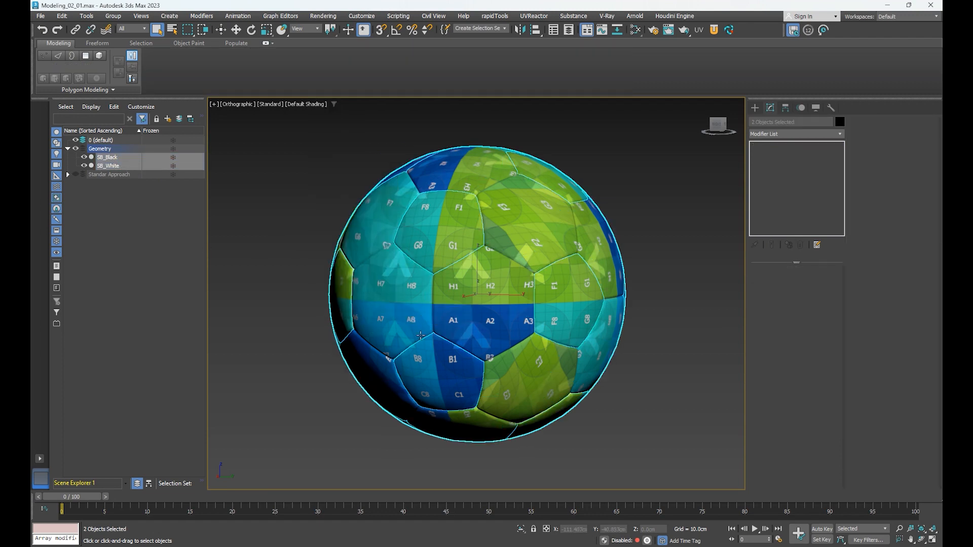
Step: Select only SB_Black and isolate it in the viewport
left_click(682, 411)
middle_click_drag(460, 292, 454, 304)
left_click(107, 157)
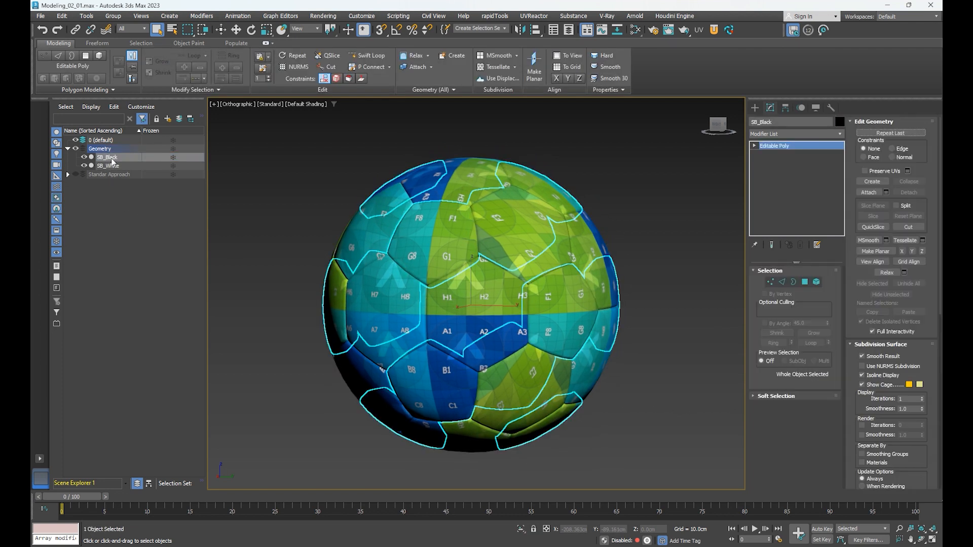
right_click(288, 178)
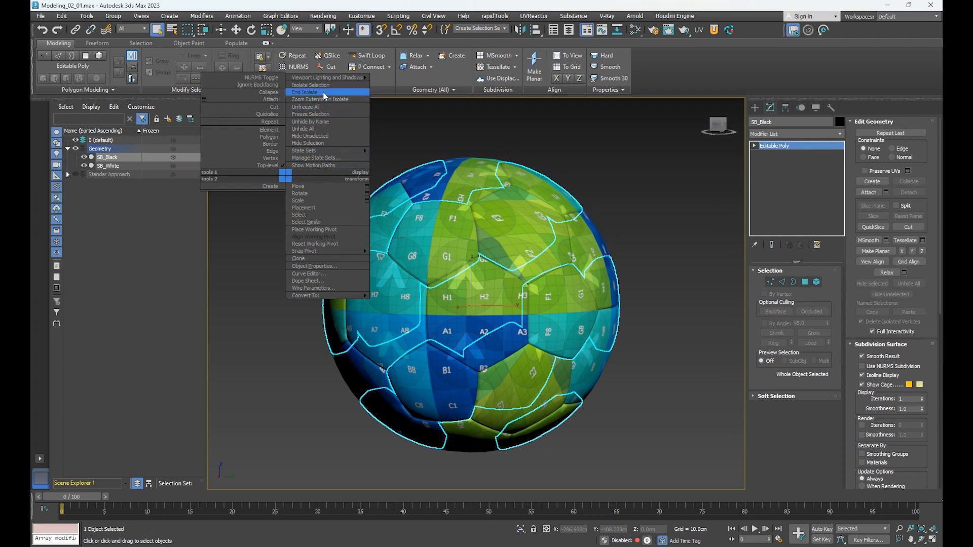
left_click(326, 85)
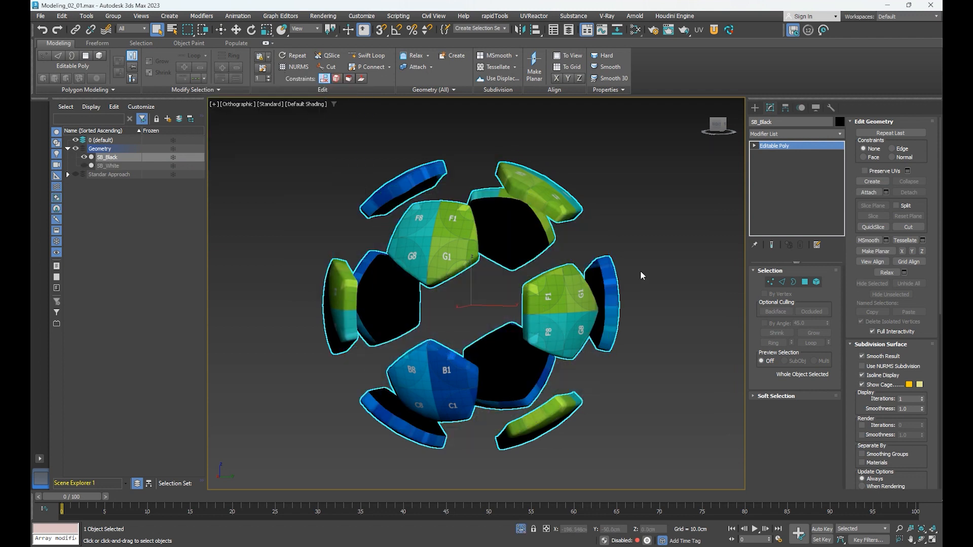
Step: Apply an Unwrap UVW modifier to SB_Black and open its UV editor
left_click(791, 135)
key("u")
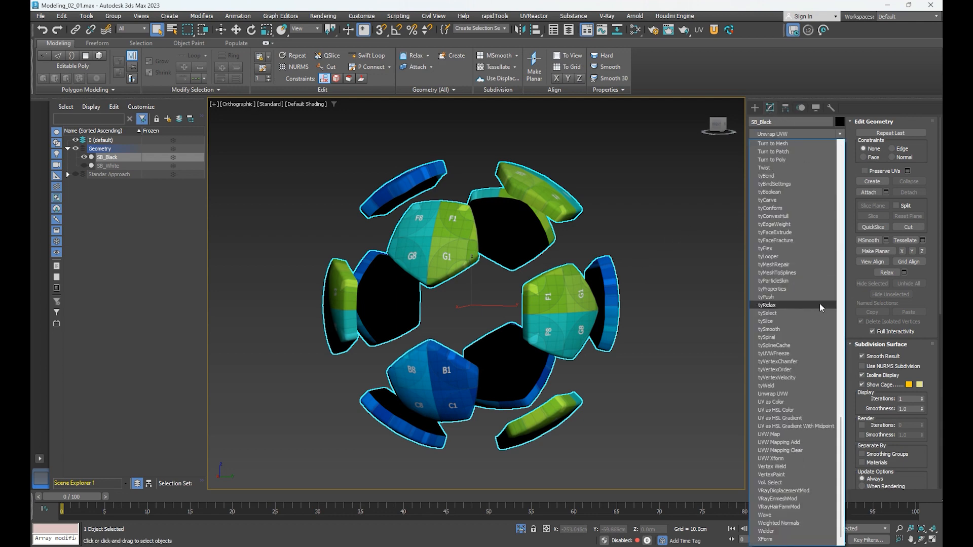
left_click(798, 393)
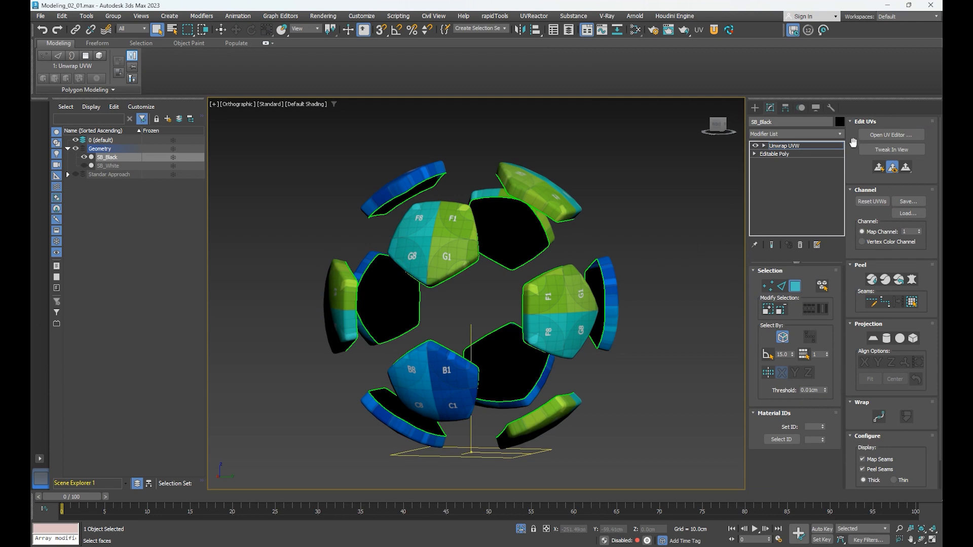
left_click(890, 134)
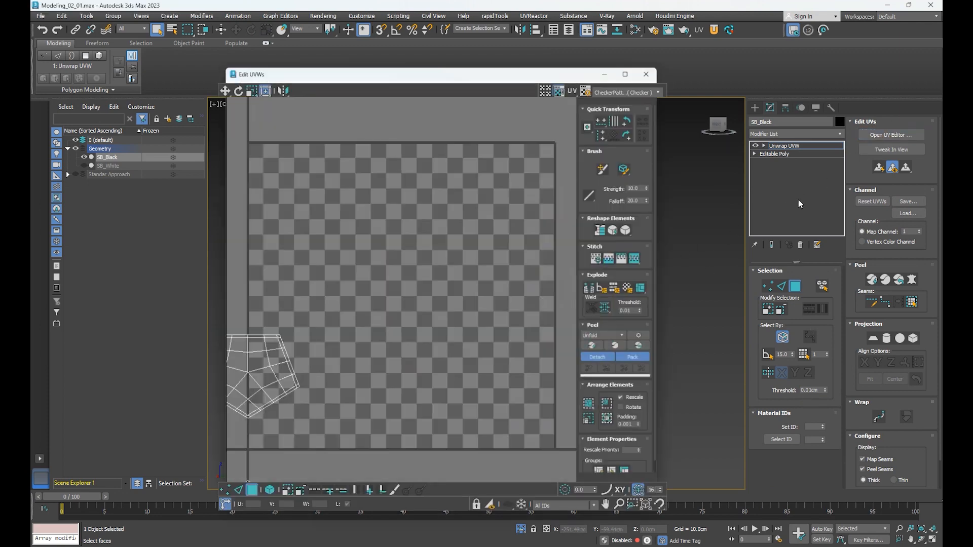
Step: Narrow the UV editor window and place it beside the ball so the pentagon shells and the model can be viewed together
left_click_drag(665, 284, 589, 273)
left_click_drag(489, 72, 309, 66)
middle_click_drag(641, 366, 739, 365)
middle_click_drag(136, 399, 266, 277)
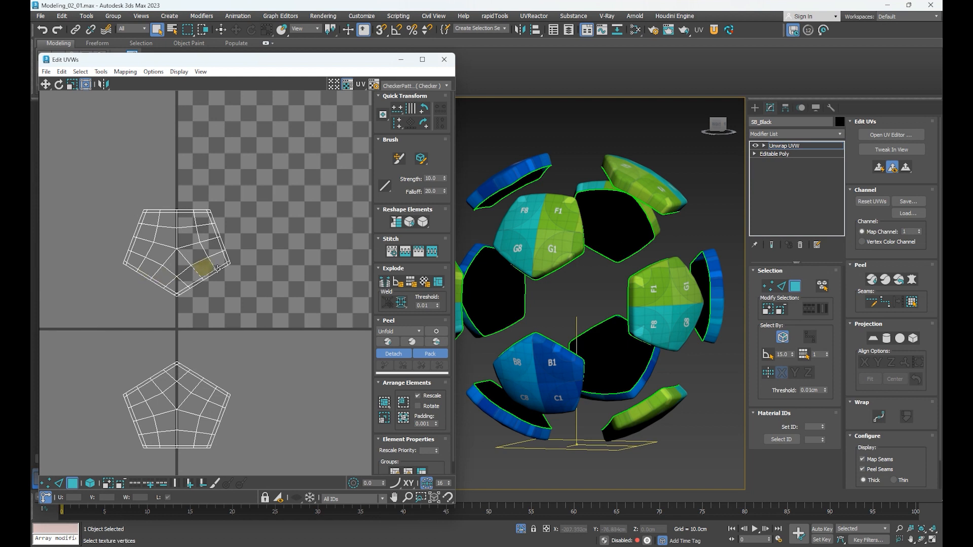
middle_click_drag(275, 288, 313, 261)
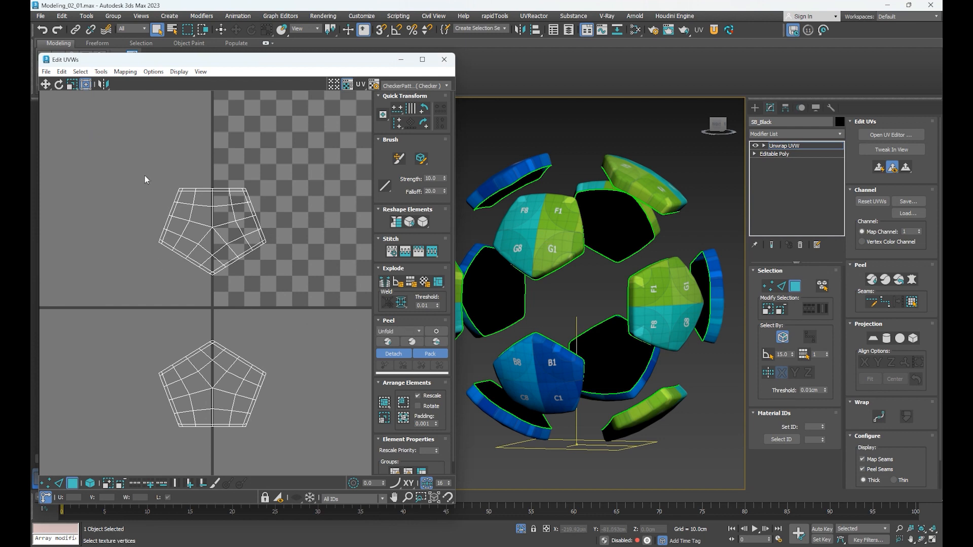
Step: Try moving one pentagon UV shell sideways off the overlapping stack, undo the move and clear the selection
left_click_drag(93, 152, 338, 454)
left_click(337, 378)
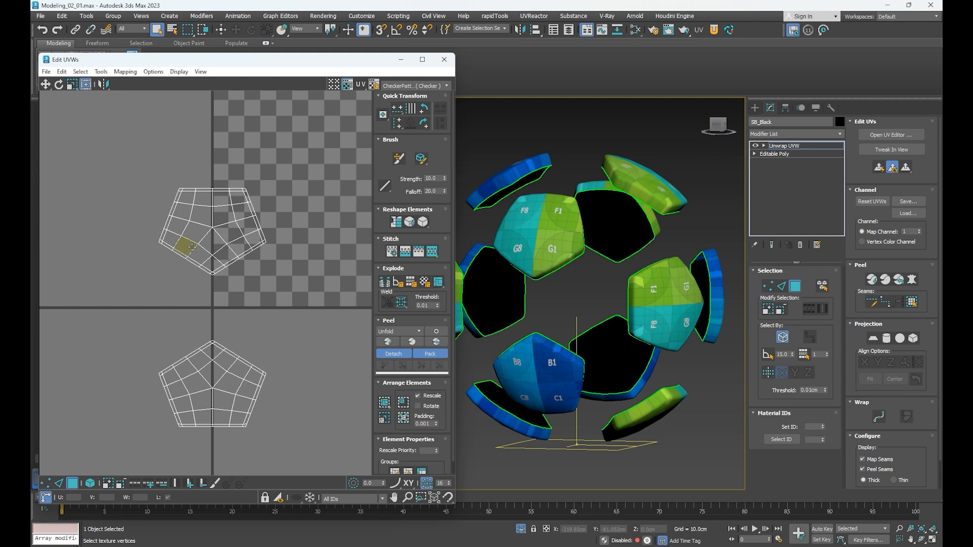
scroll(318, 333, "down", 5)
middle_click_drag(318, 333, 286, 327)
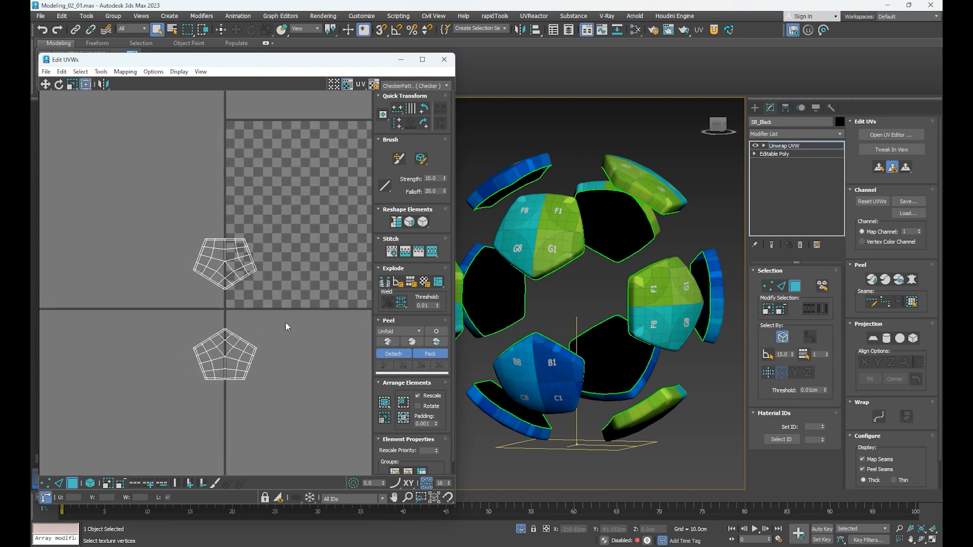
left_click_drag(162, 215, 296, 369)
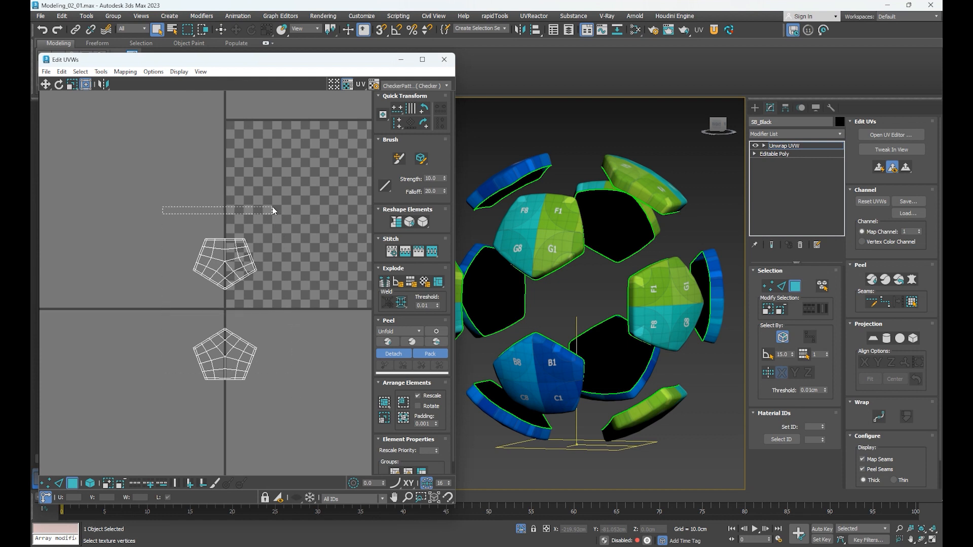
left_click(233, 266)
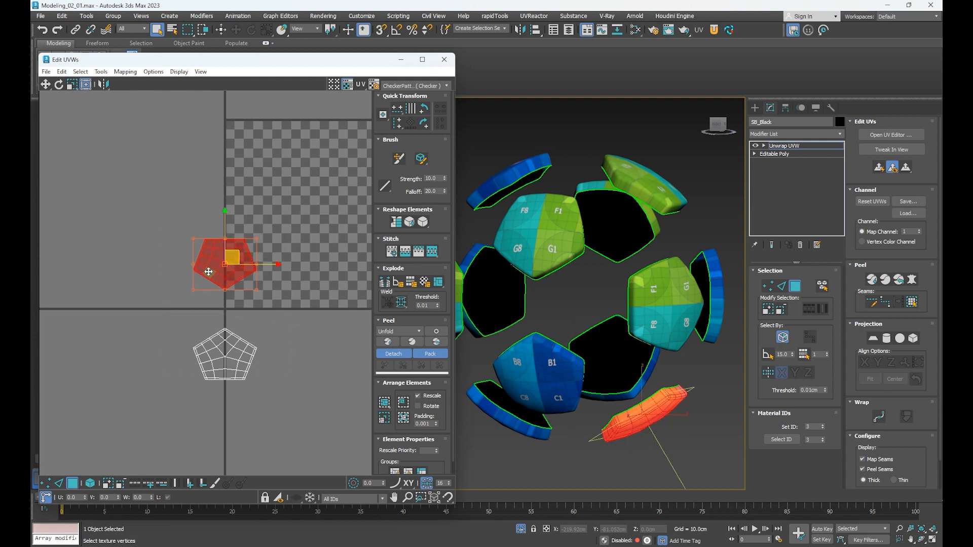
left_click_drag(233, 266, 310, 266)
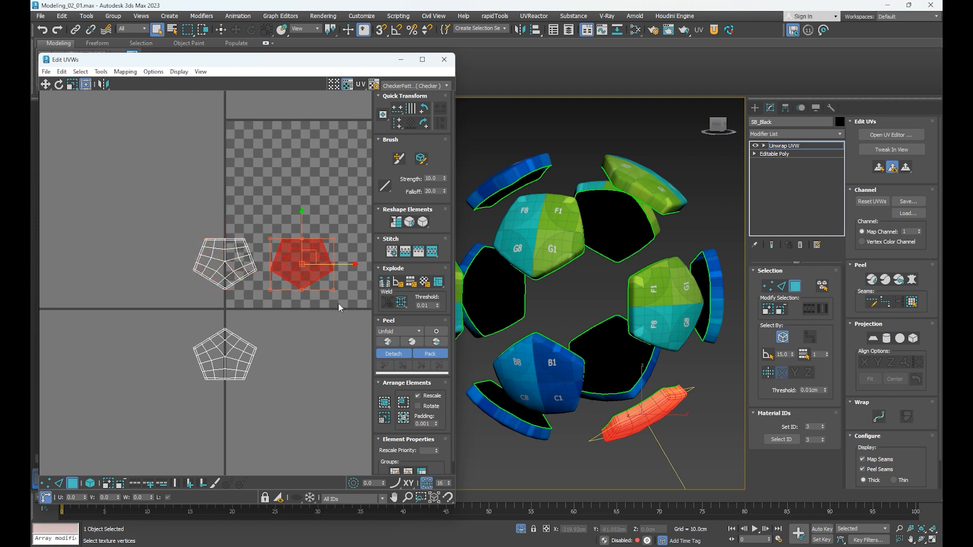
key("ctrl+z")
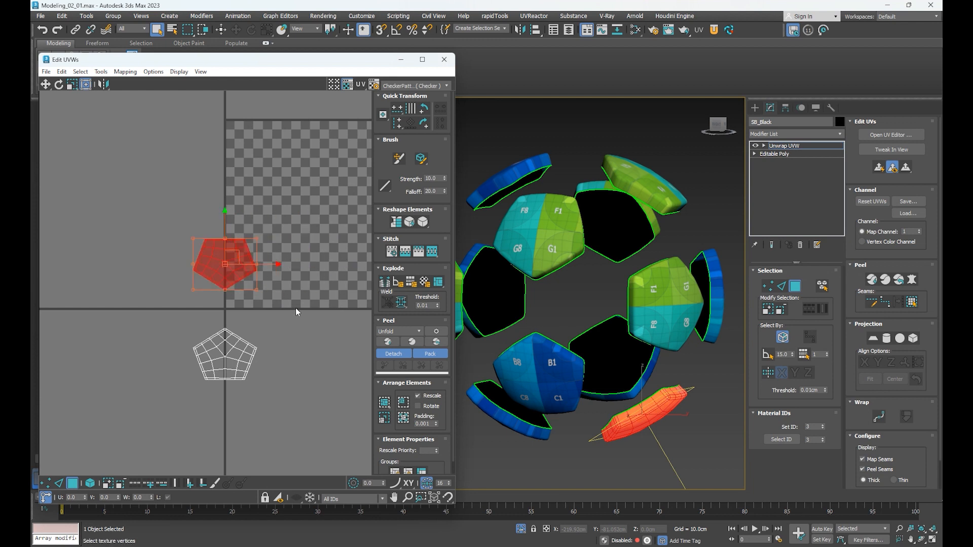
left_click(304, 312)
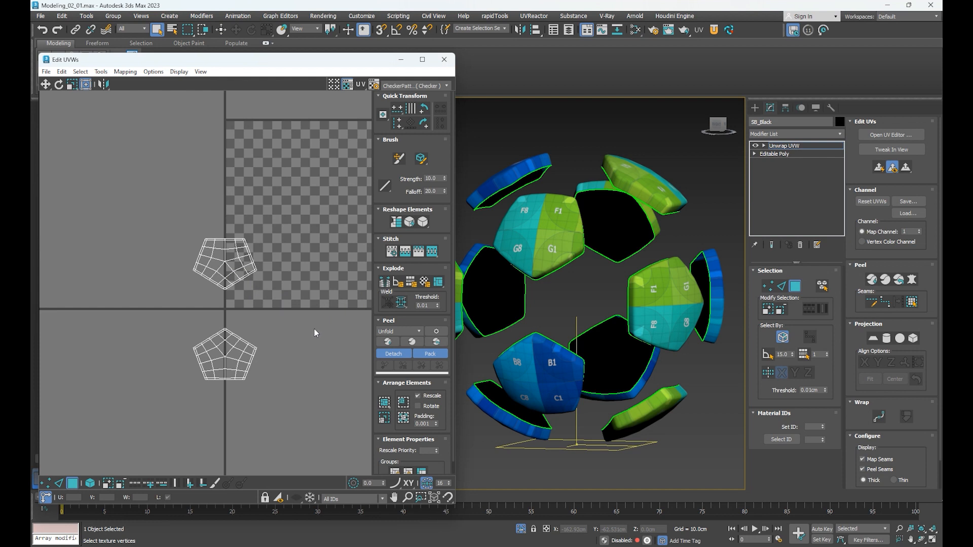
Step: Select all pentagon UV shells of SB_Black, unfold and pack them with Quick Peel, and clear the selection
mouse_move(129, 201)
left_mouse_down()
mouse_move(256, 388)
mouse_move(303, 406)
left_mouse_up()
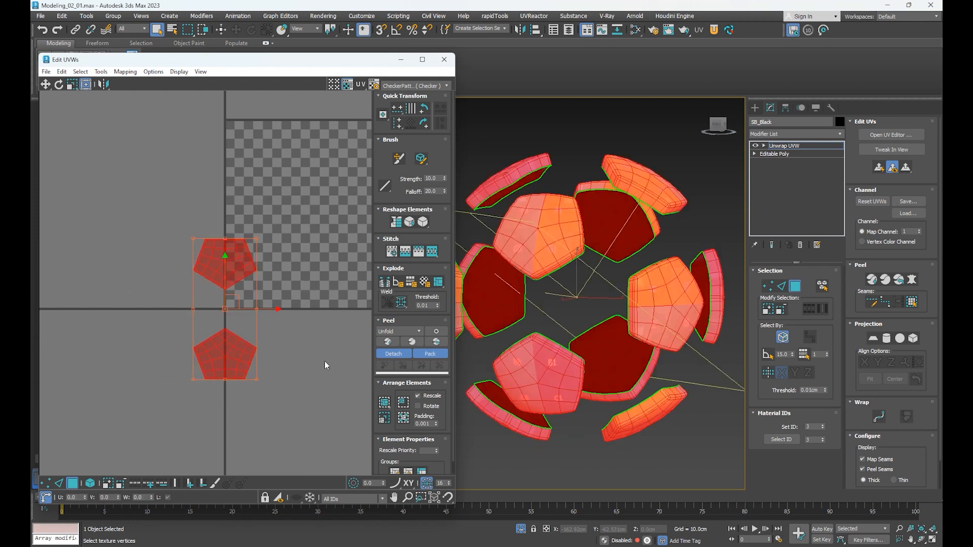
left_click(389, 342)
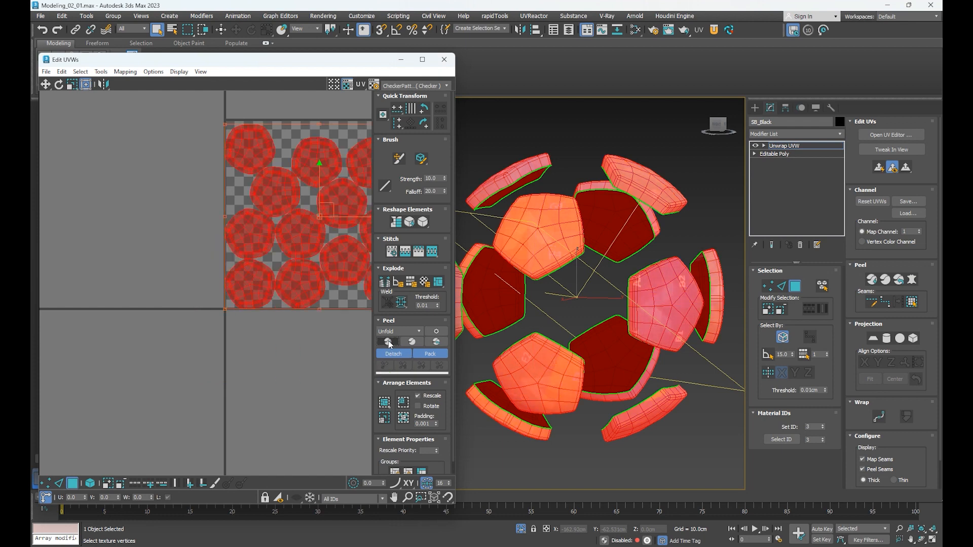
middle_click_drag(293, 350, 215, 382)
key("ctrl+a")
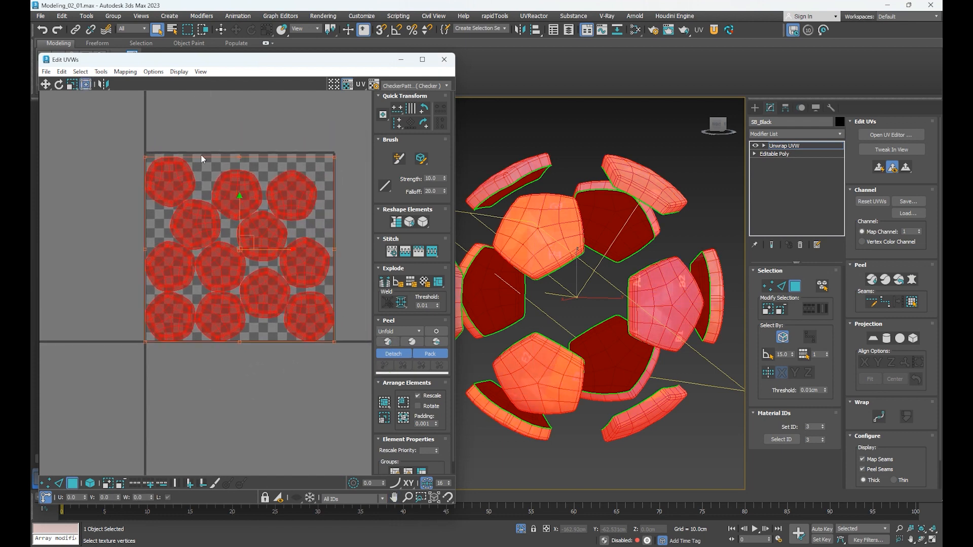
left_click(298, 389)
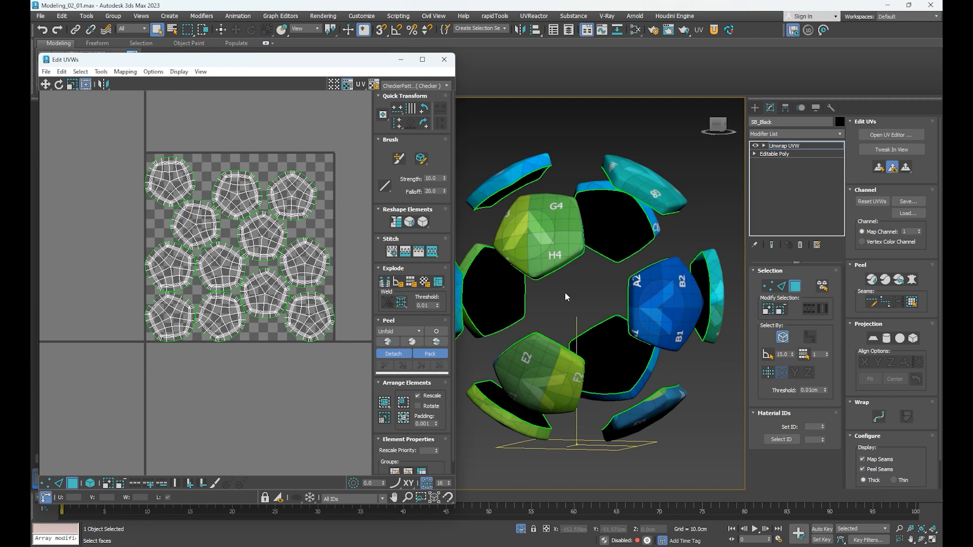
Step: Examine the checker texture on the peeled black panels from several angles for distortion and seam placement
middle_click_drag(607, 199, 609, 250, "alt")
scroll(638, 246, "up", 5)
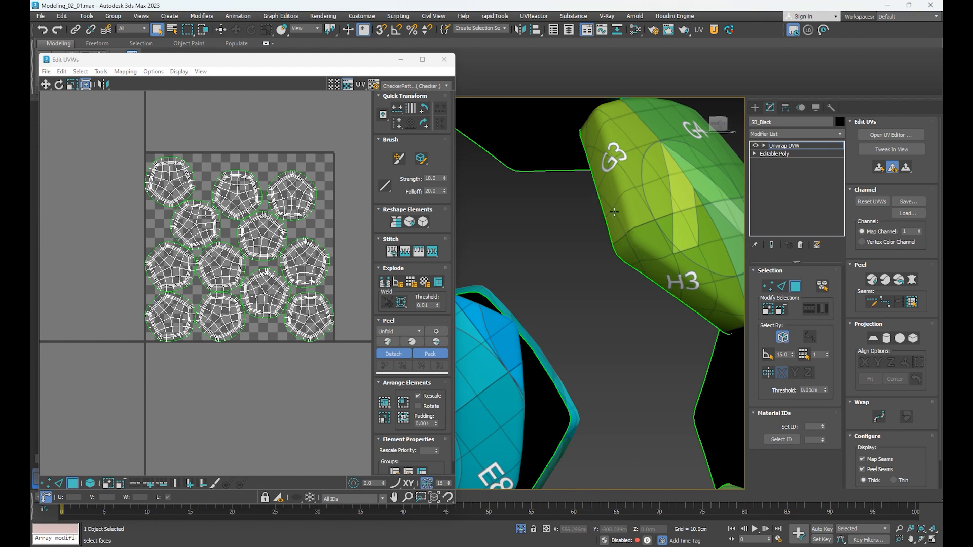
scroll(625, 232, "down", 5)
middle_click_drag(625, 232, 555, 215, "alt")
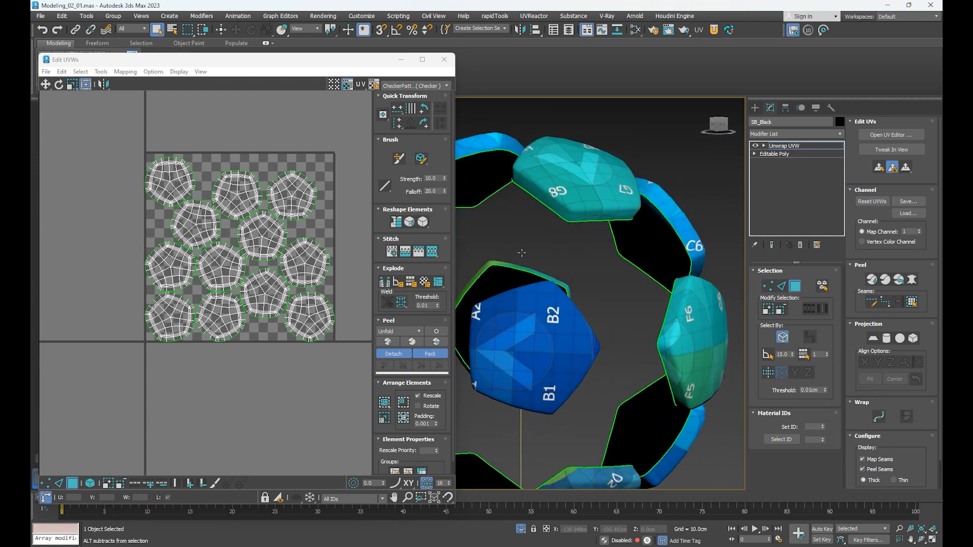
scroll(583, 216, "up", 5)
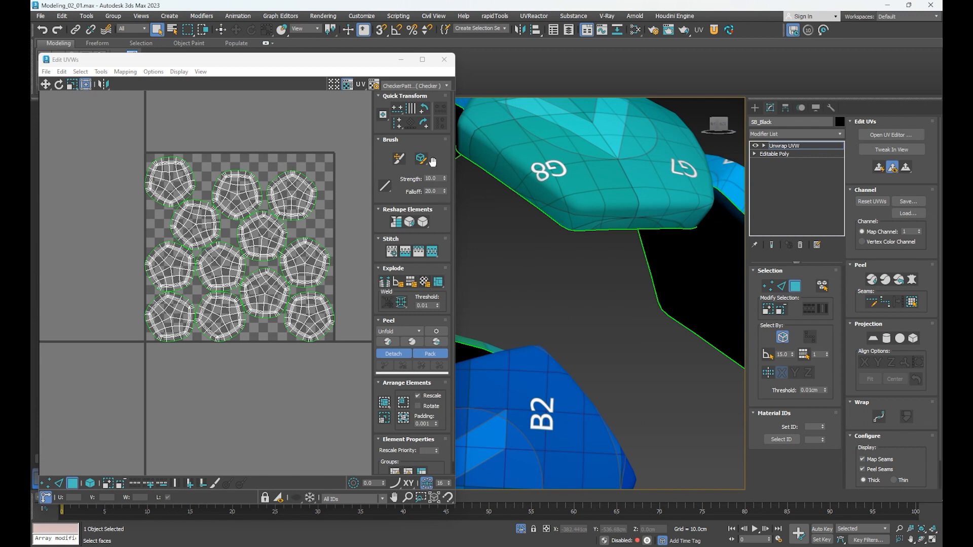
scroll(542, 252, "down", 5)
middle_click_drag(542, 251, 593, 226)
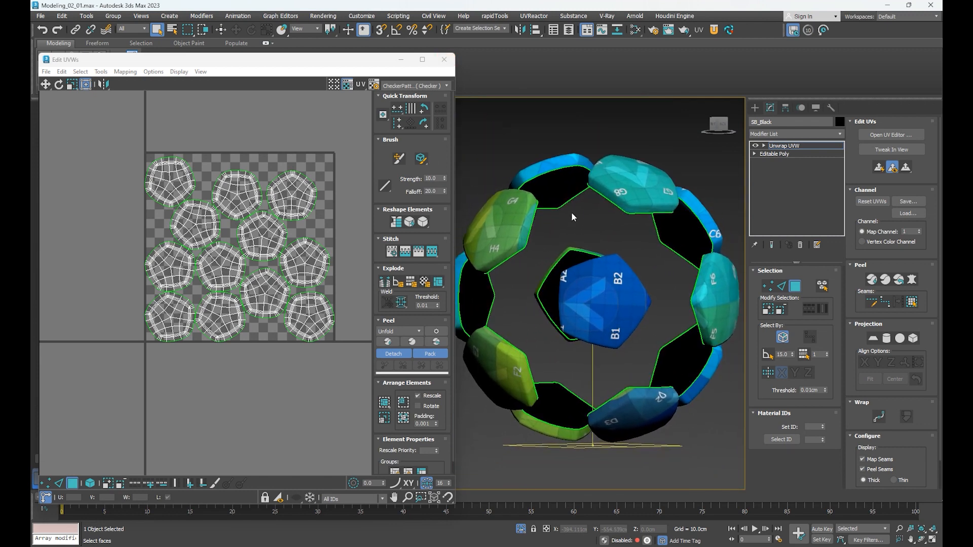
Step: Close the UV editor and delete the Unwrap UVW modifier from SB_Black
left_click(444, 60)
right_click(805, 147)
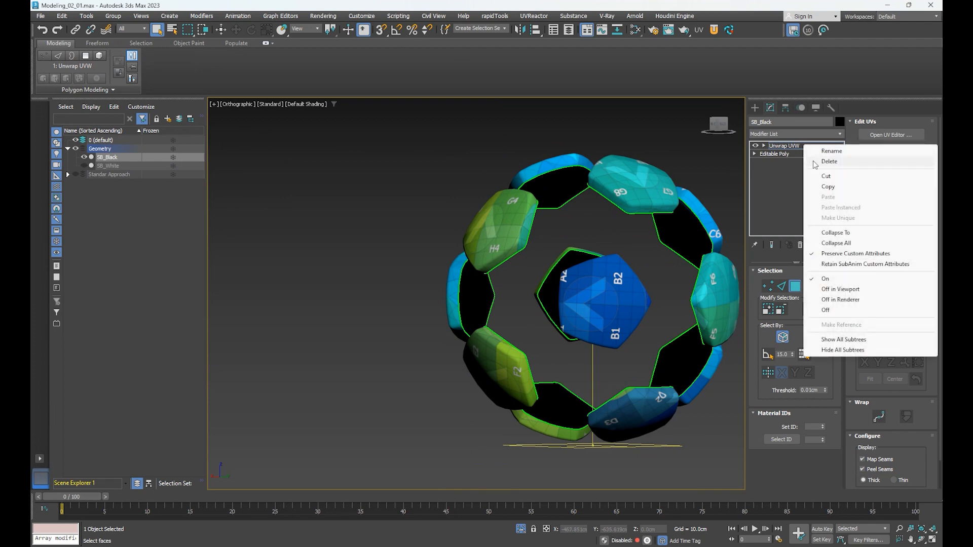
left_click(817, 161)
Step: Add a fresh Unwrap UVW modifier to SB_Black and reopen the UV editor
left_click(793, 134)
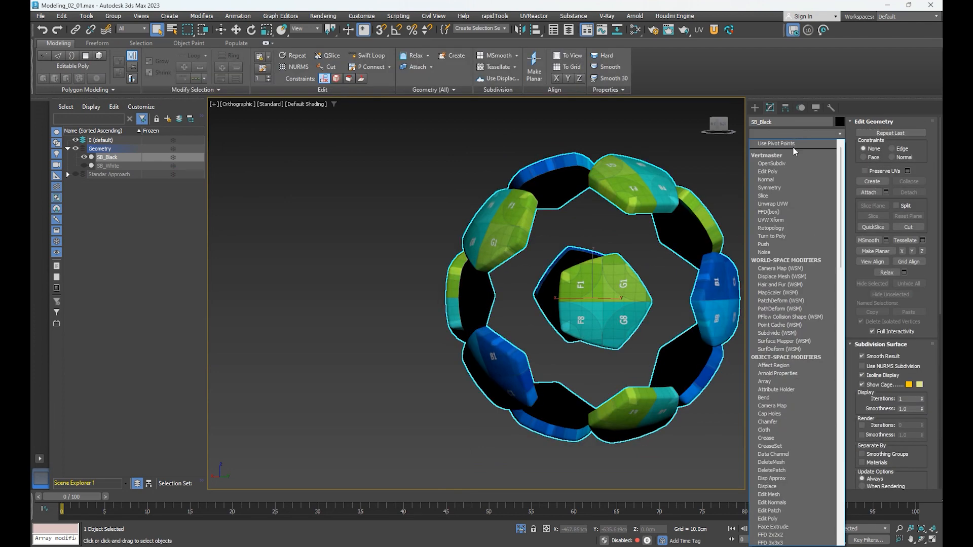
key("u")
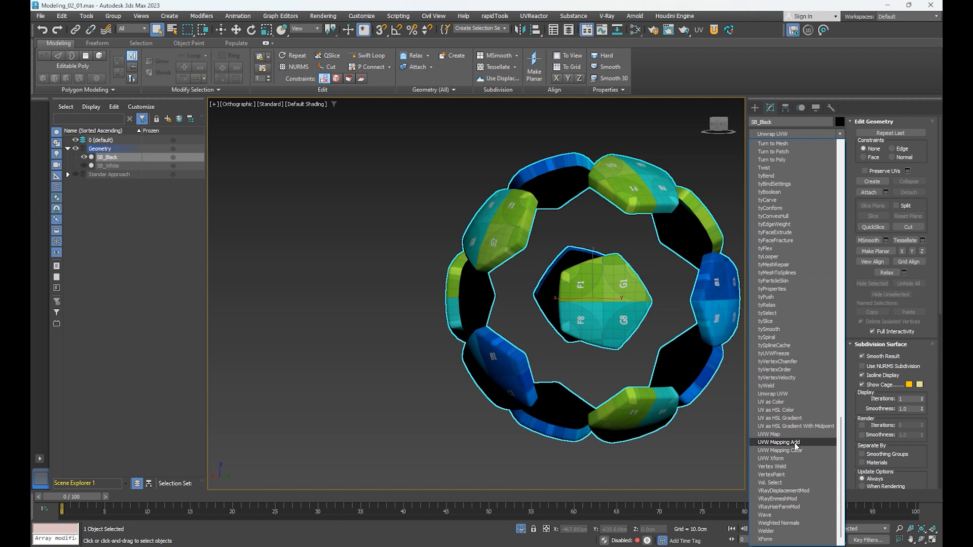
left_click(773, 394)
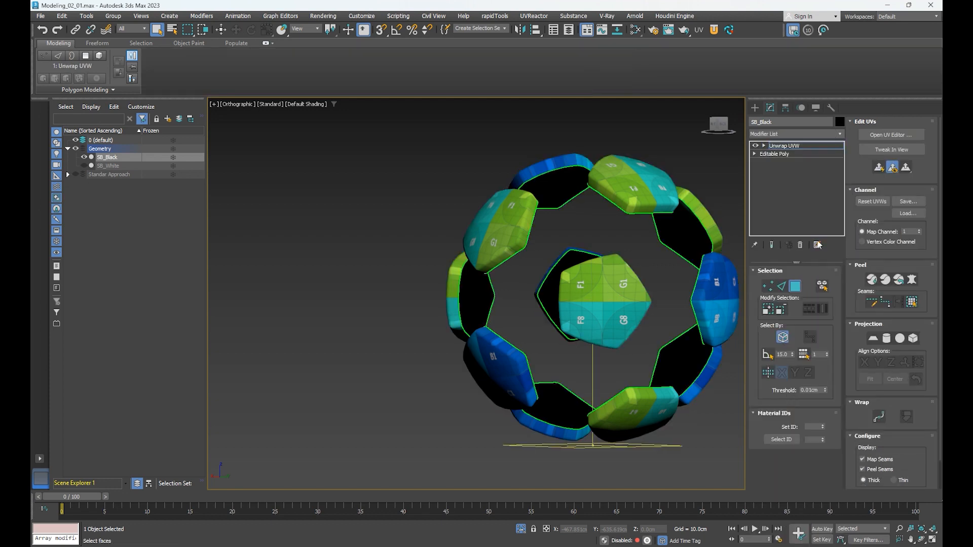
mouse_move(681, 254)
middle_mouse_down()
mouse_move(664, 258)
mouse_move(683, 252)
middle_mouse_up()
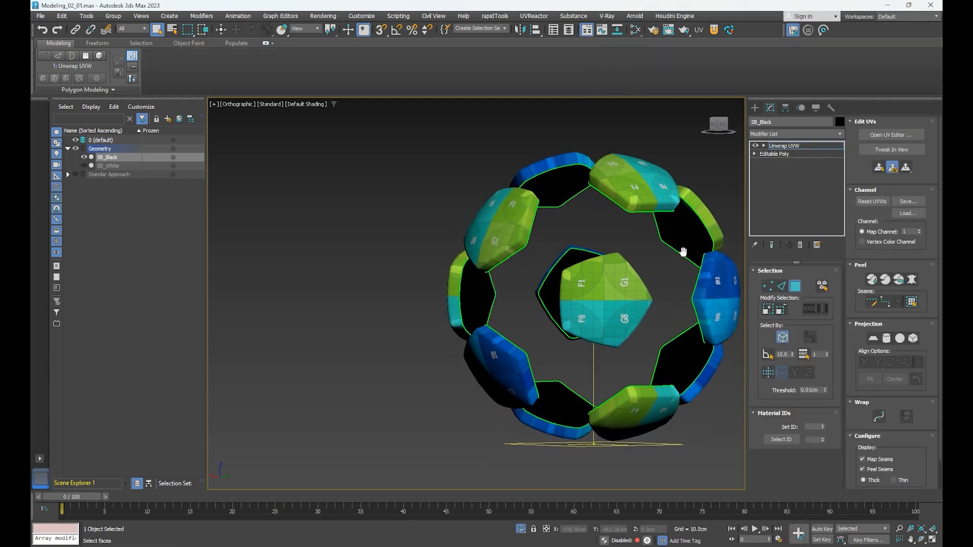
left_click(880, 136)
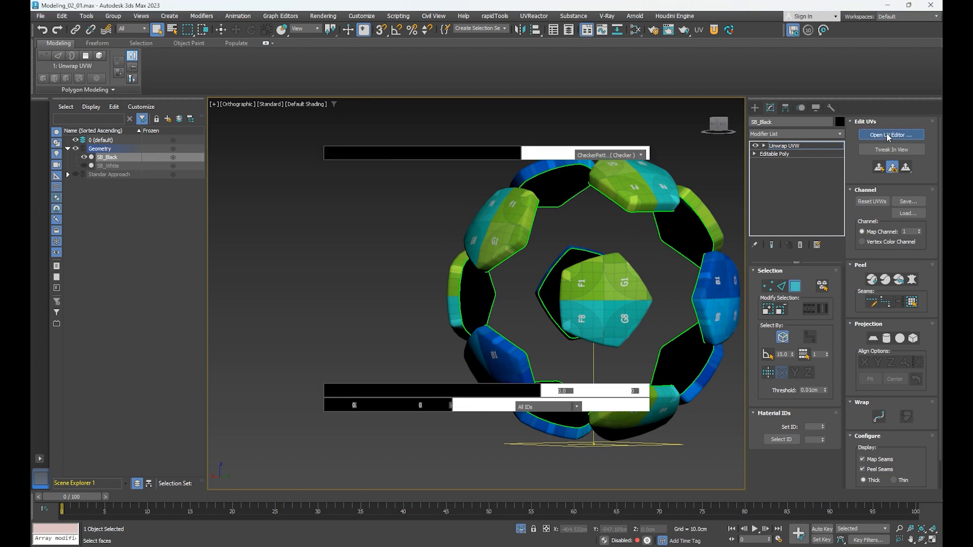
Step: Examine which black panels share the upper and lower pentagon UV stacks by selecting each stack in turn
scroll(152, 343, "up", 2)
middle_click_drag(152, 343, 217, 220)
left_click_drag(75, 188, 304, 465)
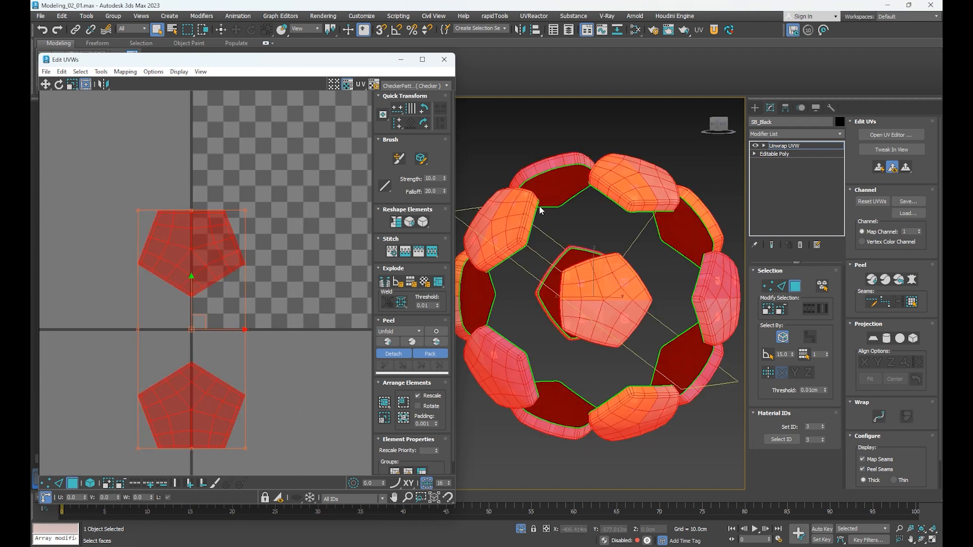
left_click(290, 221)
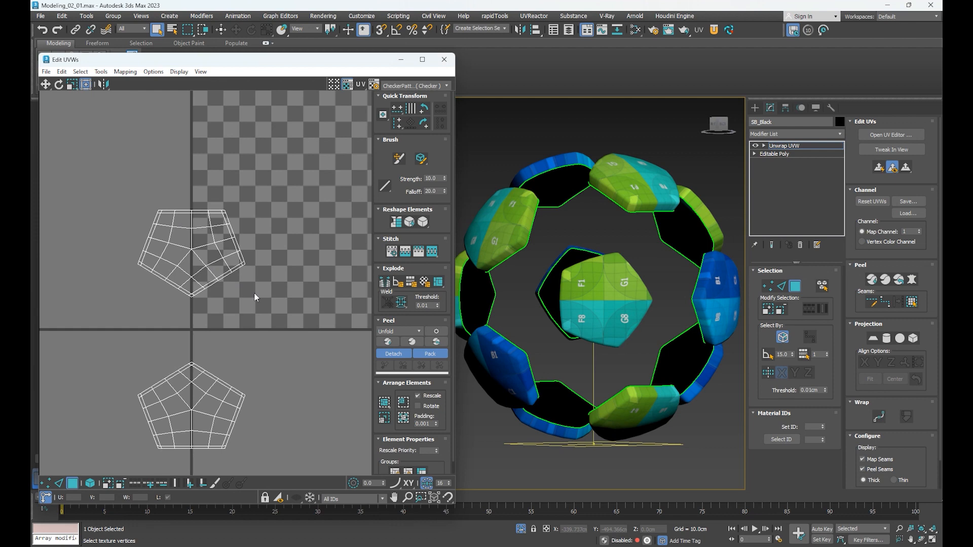
left_click_drag(249, 290, 272, 308)
middle_click_drag(605, 295, 589, 309, "alt")
right_click(263, 272)
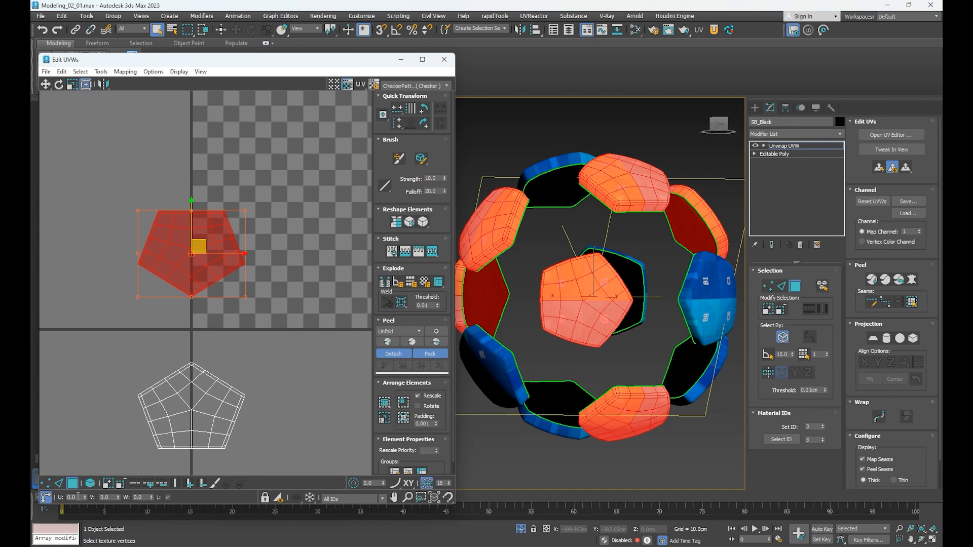
left_click_drag(98, 348, 291, 464)
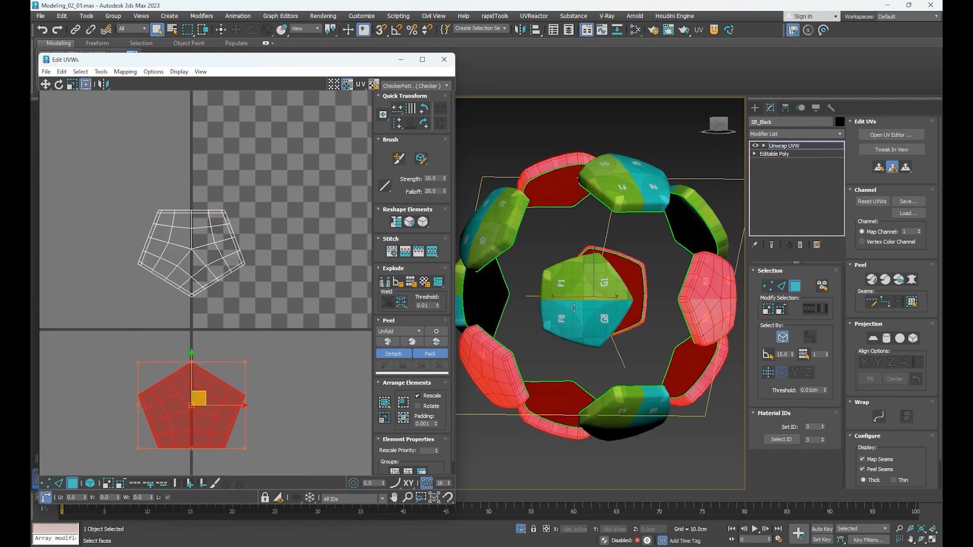
middle_click_drag(675, 330, 607, 361, "alt")
left_click(288, 382)
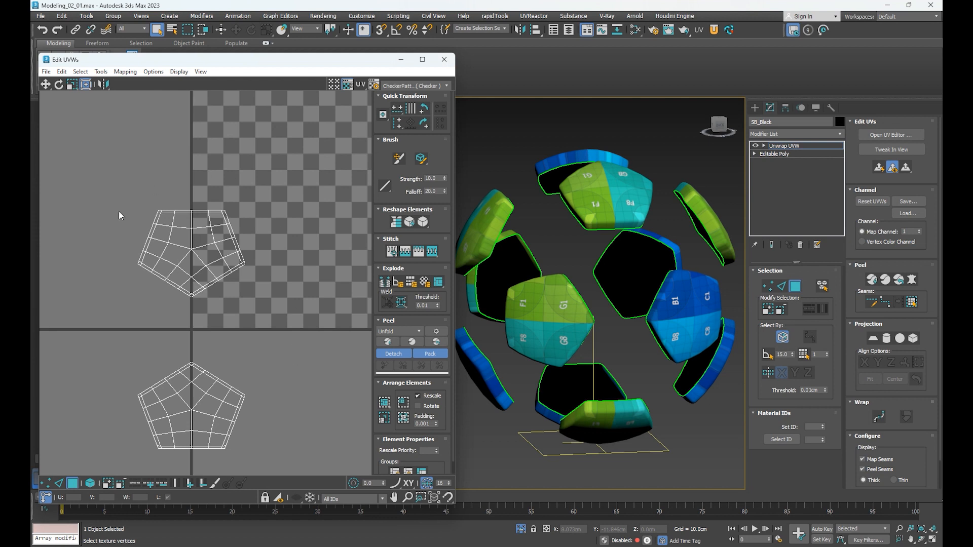
middle_click_drag(291, 419, 322, 378)
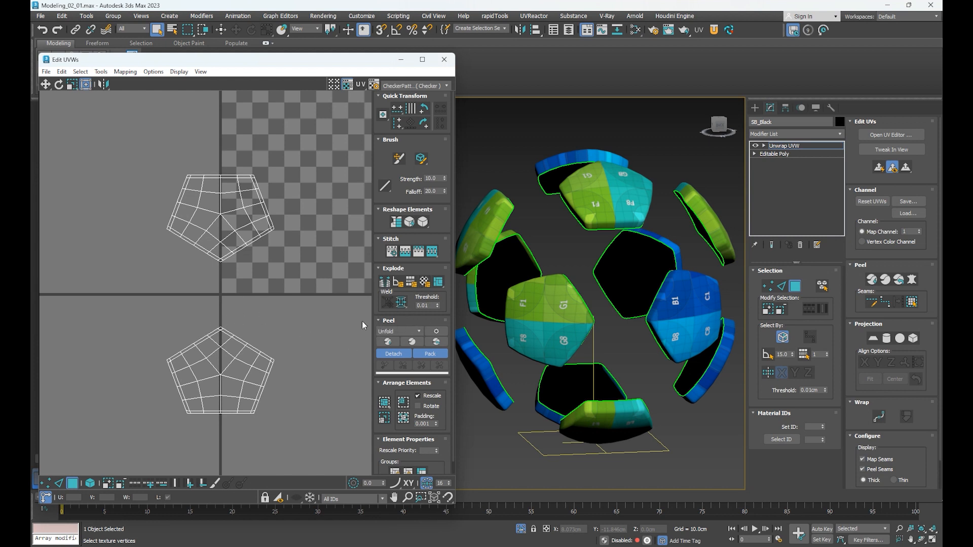
Step: Set the peel method to LSCM and quick-peel all the black panels into separate UV shells
left_click(419, 331)
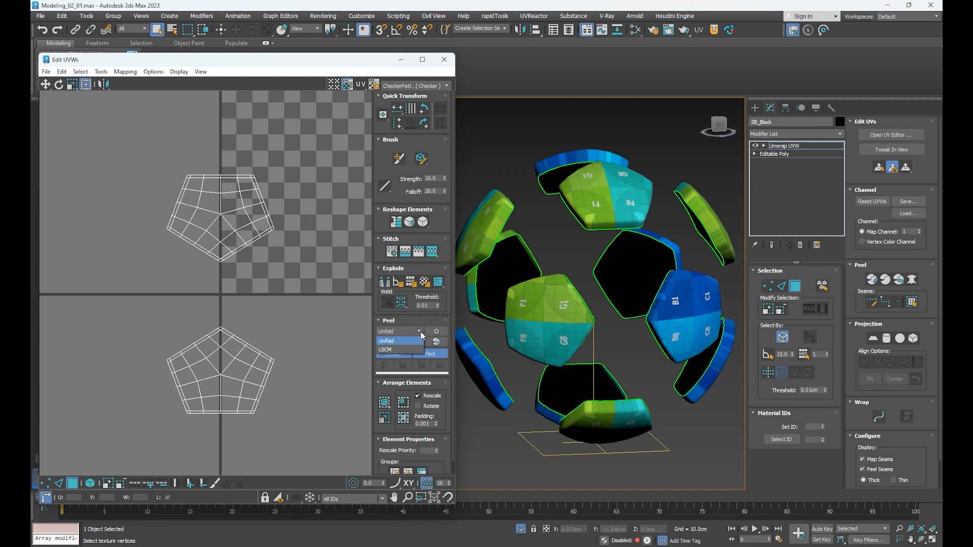
left_click(388, 350)
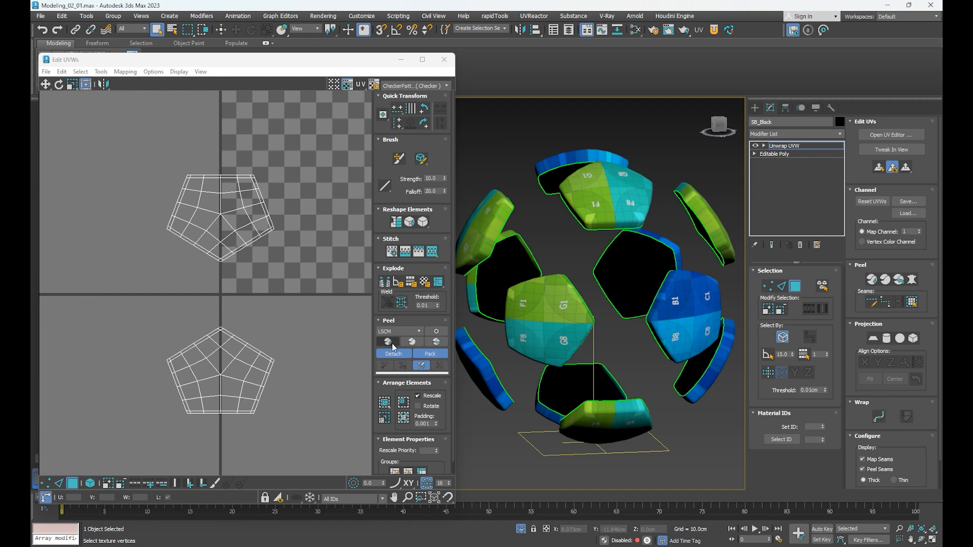
left_click(394, 346)
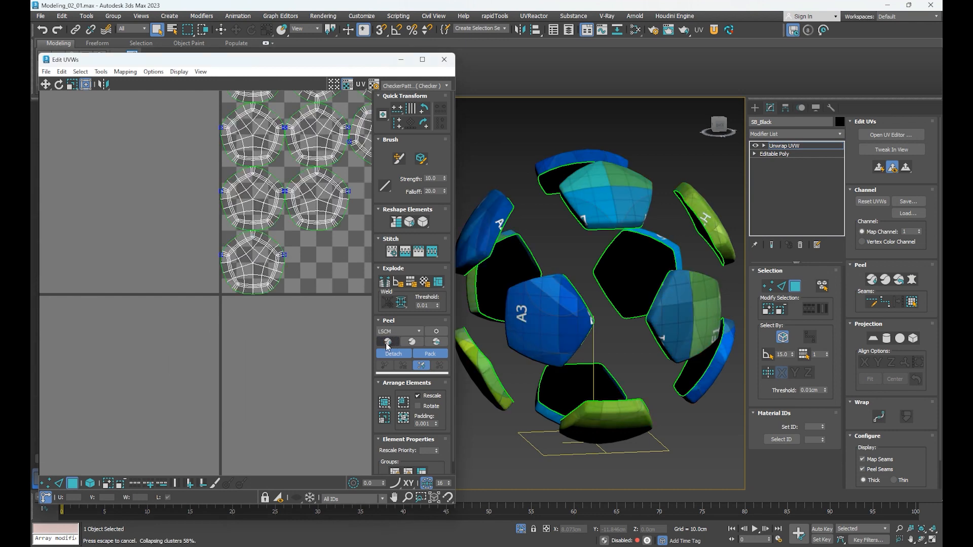
middle_click_drag(314, 278, 246, 387)
scroll(191, 402, "down", 1)
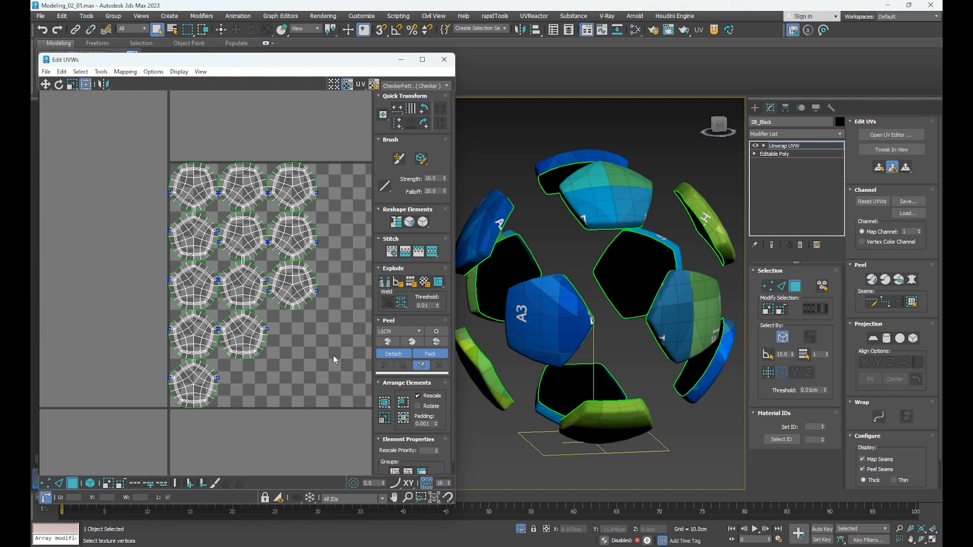
Step: Select all the UV shells and open the Pack UVs settings, choosing Non-Convex as the packing method
key("ctrl+a")
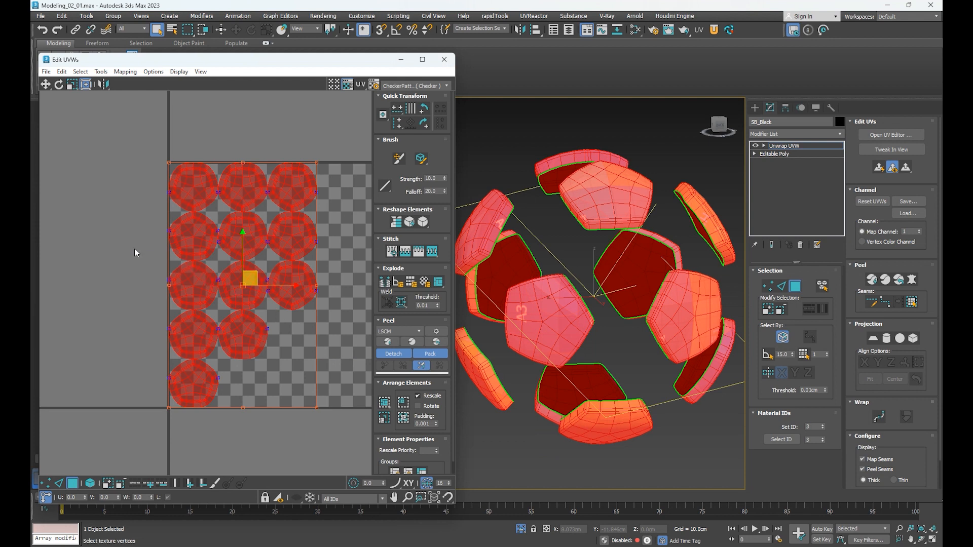
left_click(101, 72)
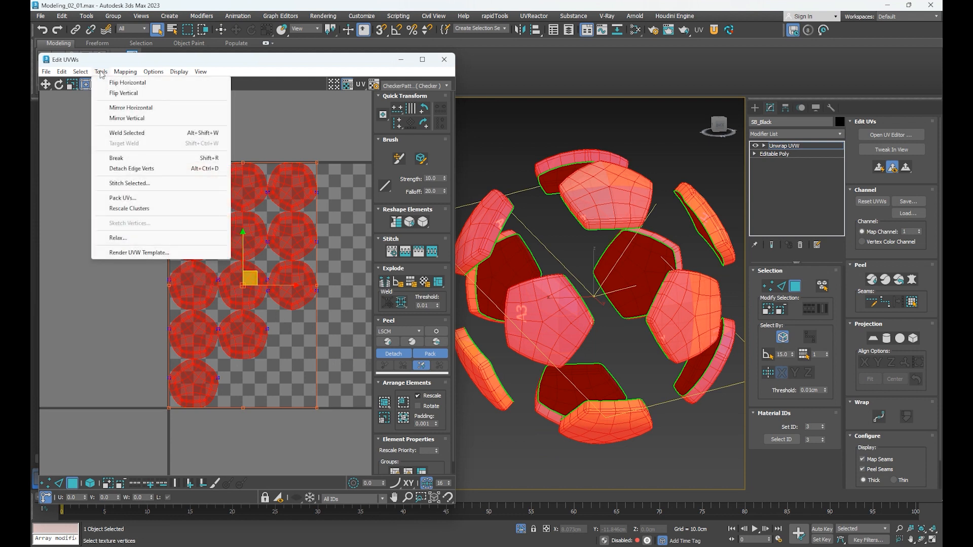
left_click(127, 197)
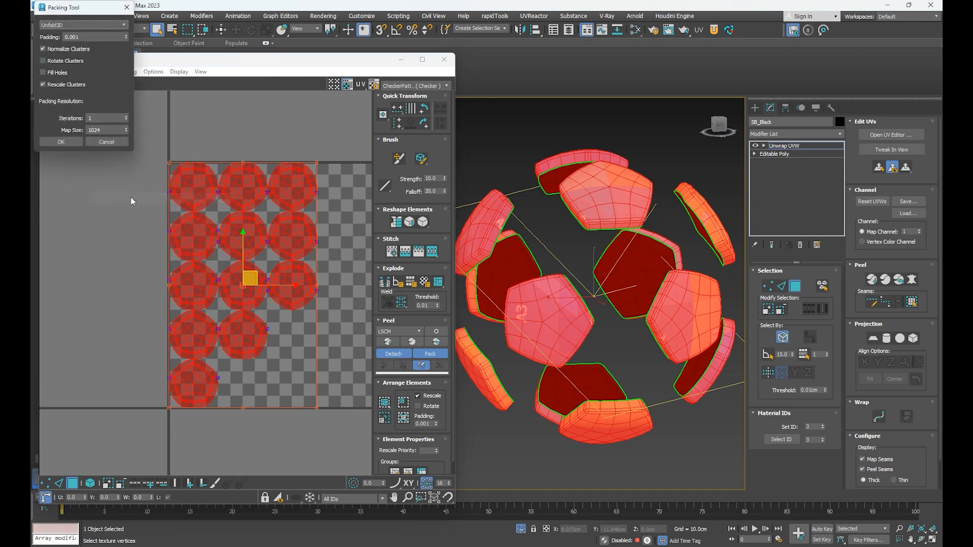
left_click(79, 24)
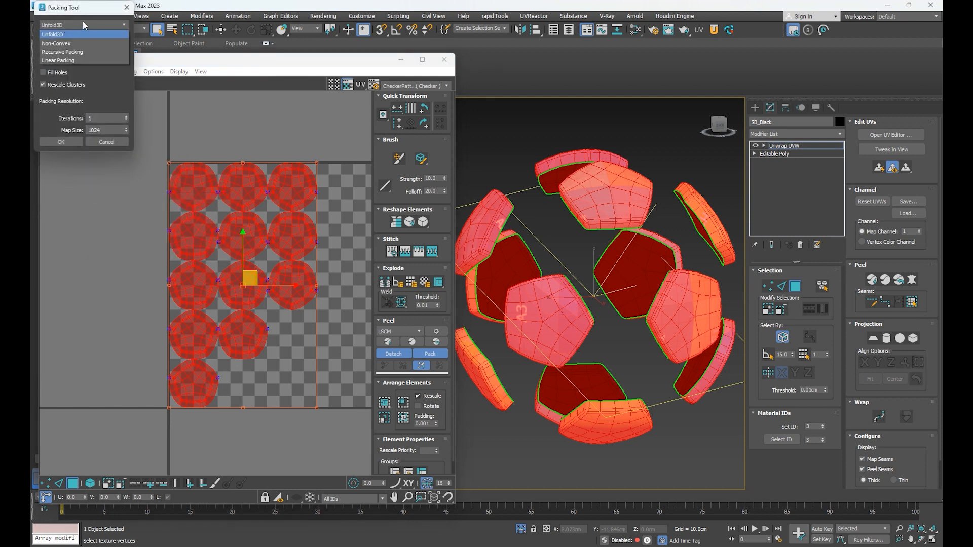
left_click(113, 26)
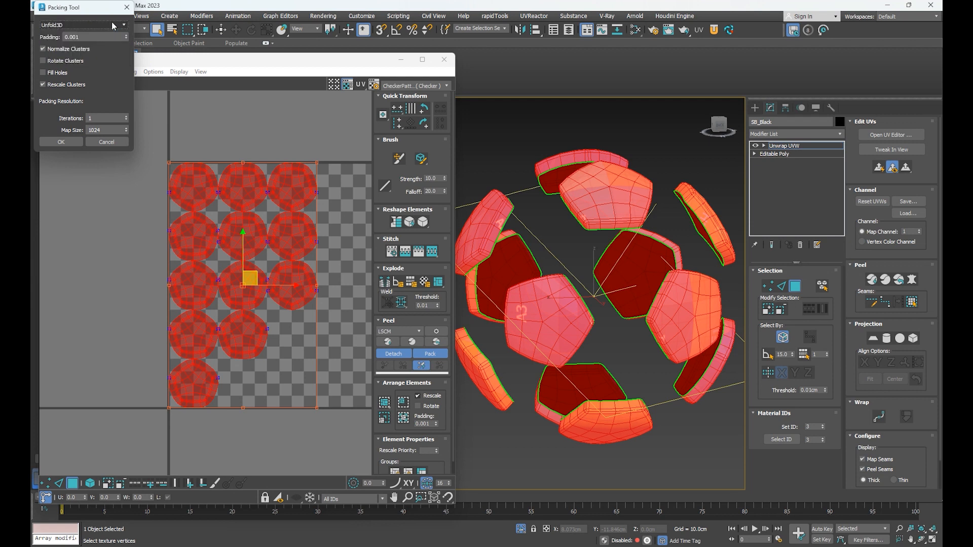
left_click(113, 26)
left_click(64, 38)
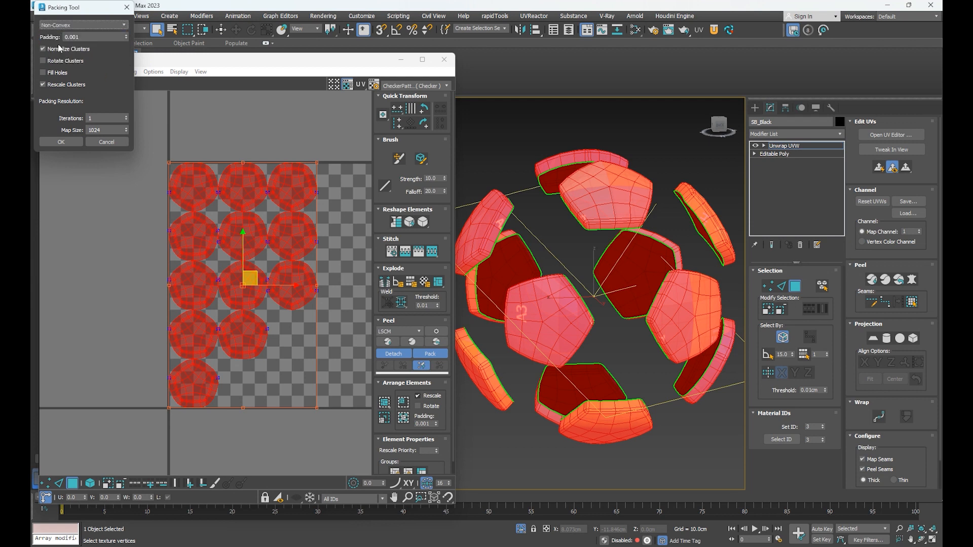
Step: Set the packing padding to 0.01, turn off Normalize Clusters and Rescale Clusters, and pack the UV shells
double_click(74, 37)
type("0.01")
left_click(76, 49)
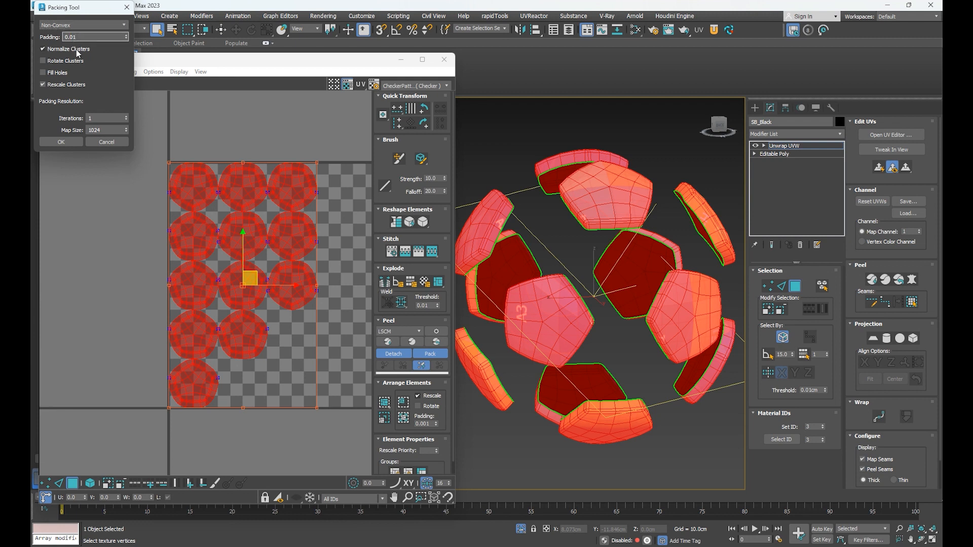
left_click(61, 88)
double_click(108, 117)
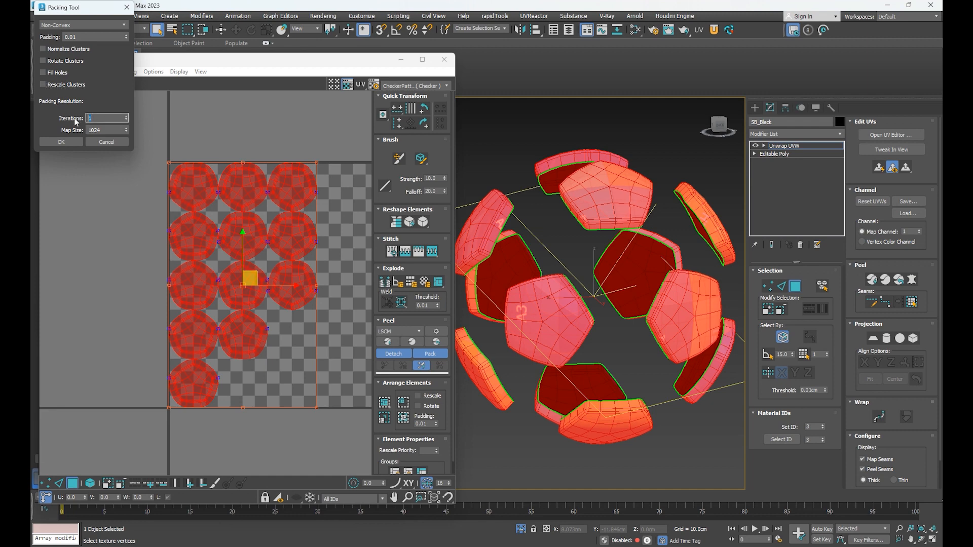
left_click(53, 141)
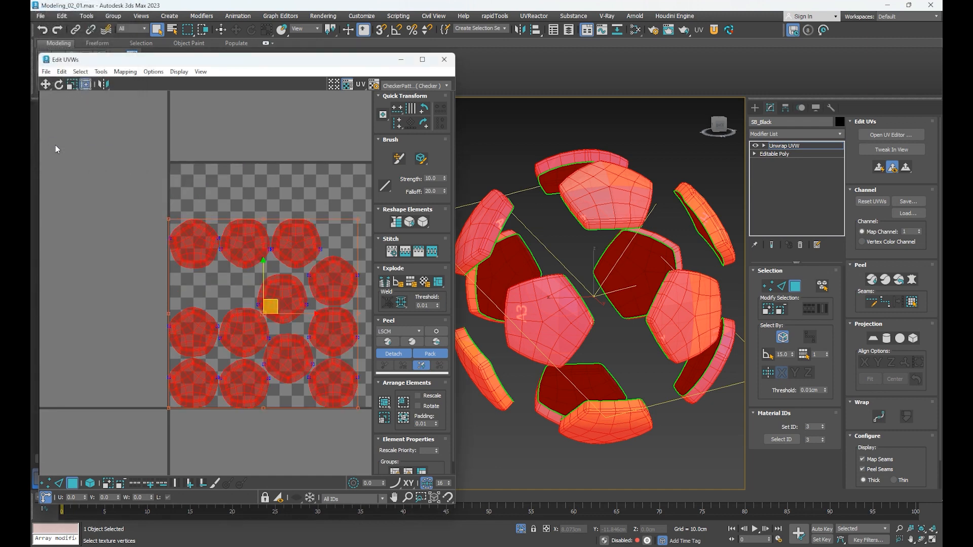
Step: Examine the checker texture on the black panels and the orientation of the first UV shell in the upper row
left_click(217, 298)
middle_click_drag(217, 289, 160, 289)
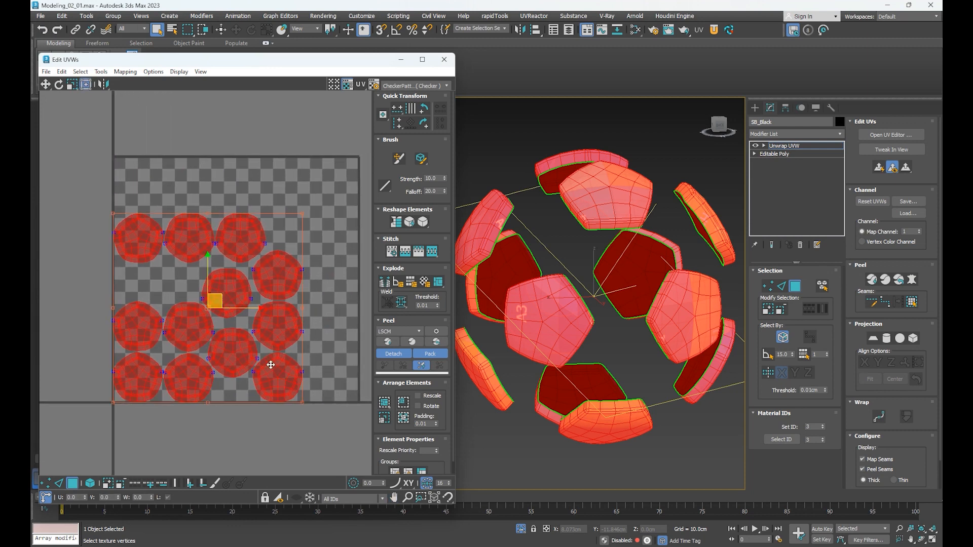
left_click(340, 364)
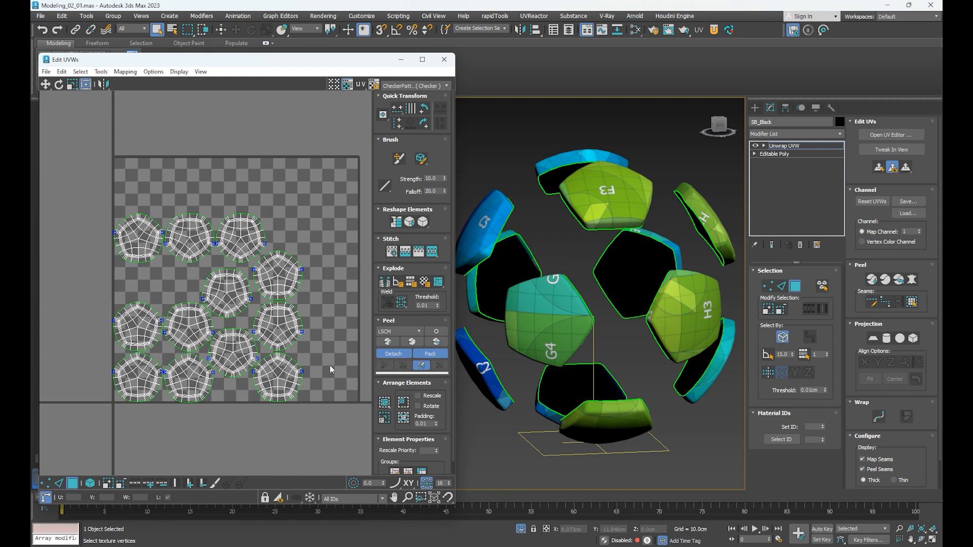
scroll(605, 245, "up", 8)
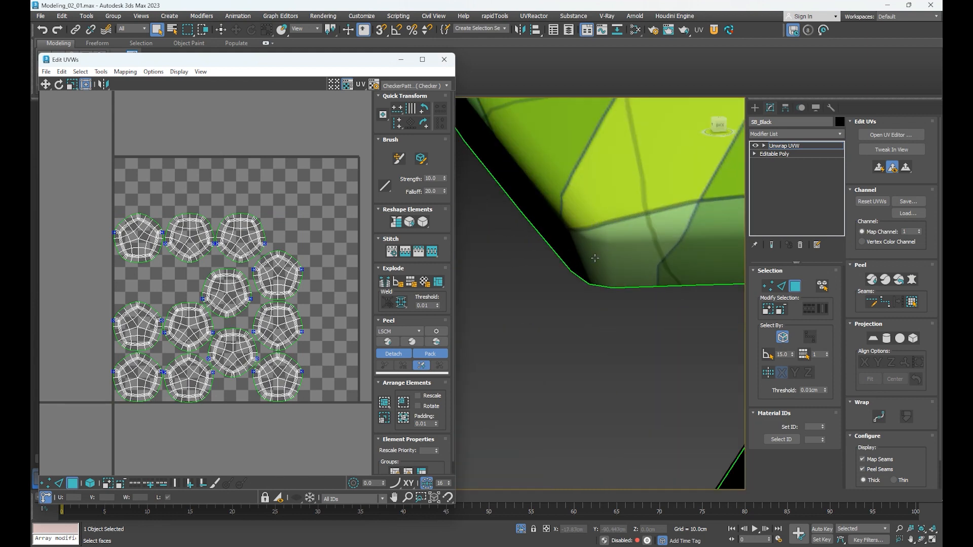
scroll(594, 258, "down", 6)
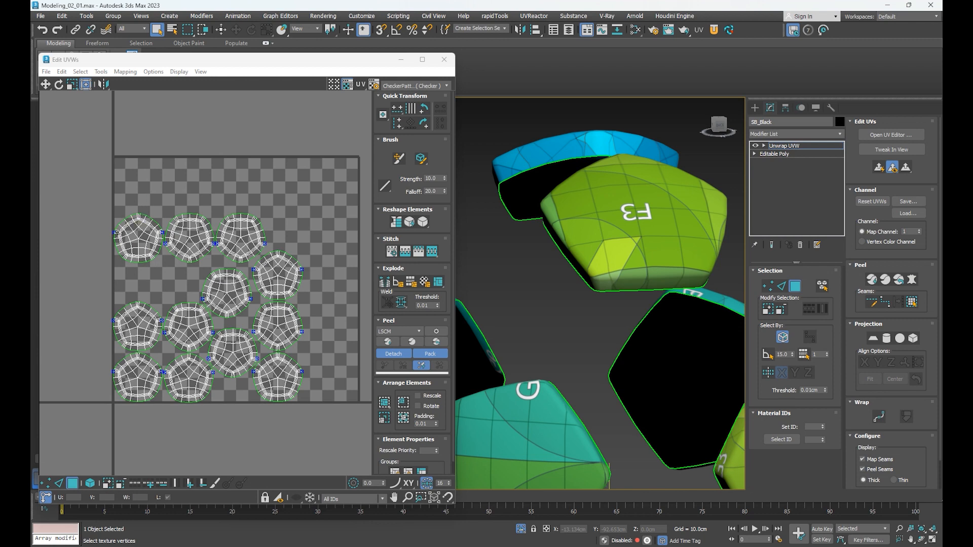
left_click(134, 220)
scroll(134, 219, "up", 8)
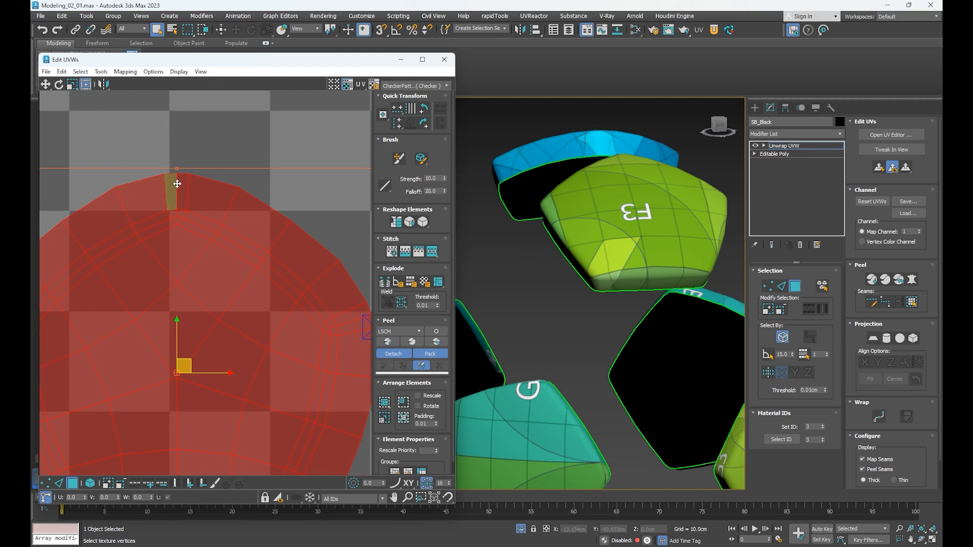
scroll(156, 224, "down", 7)
middle_click_drag(243, 206, 205, 223)
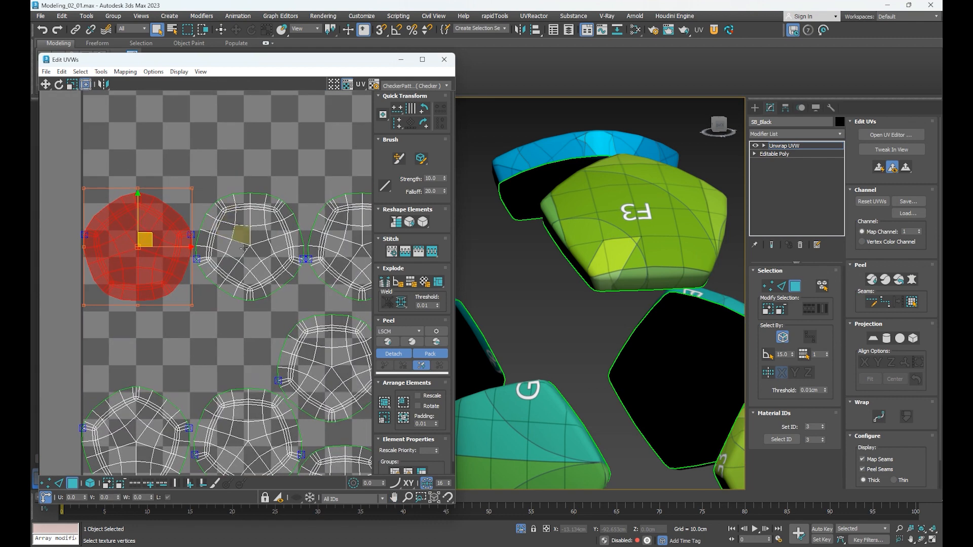
Step: Rotate the second and third UV shells of the upper row so their pentagons point upward like the first
left_click(250, 296)
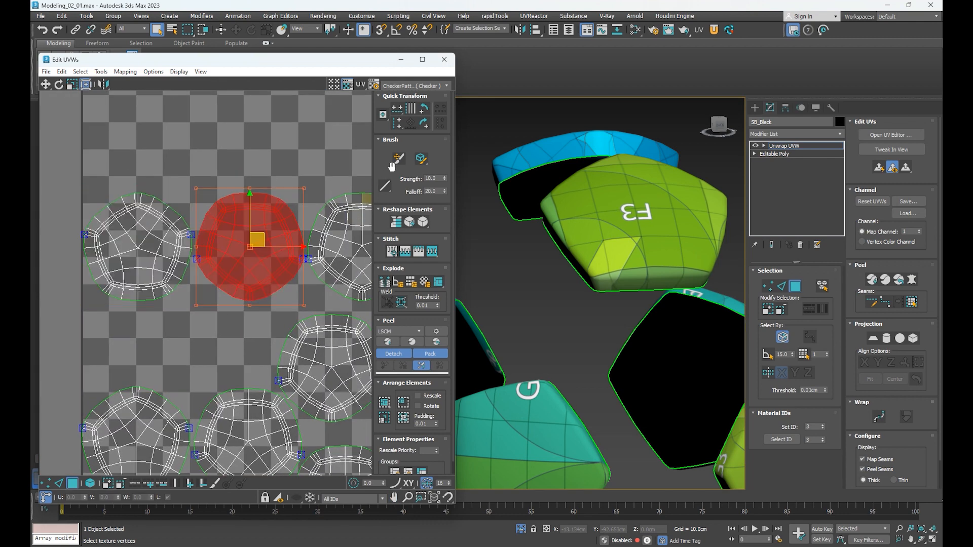
middle_click_drag(291, 203, 243, 212)
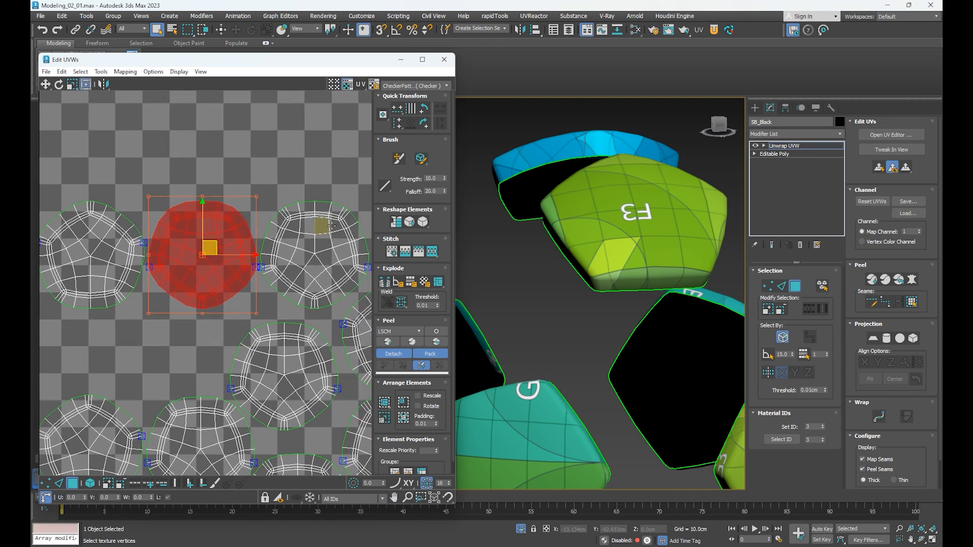
left_click(424, 124)
left_click(137, 168)
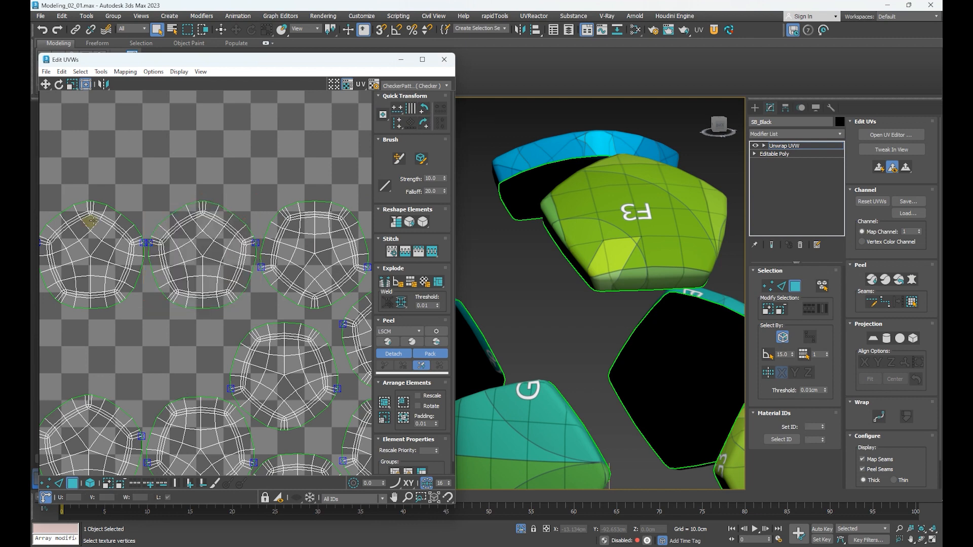
left_click(307, 238)
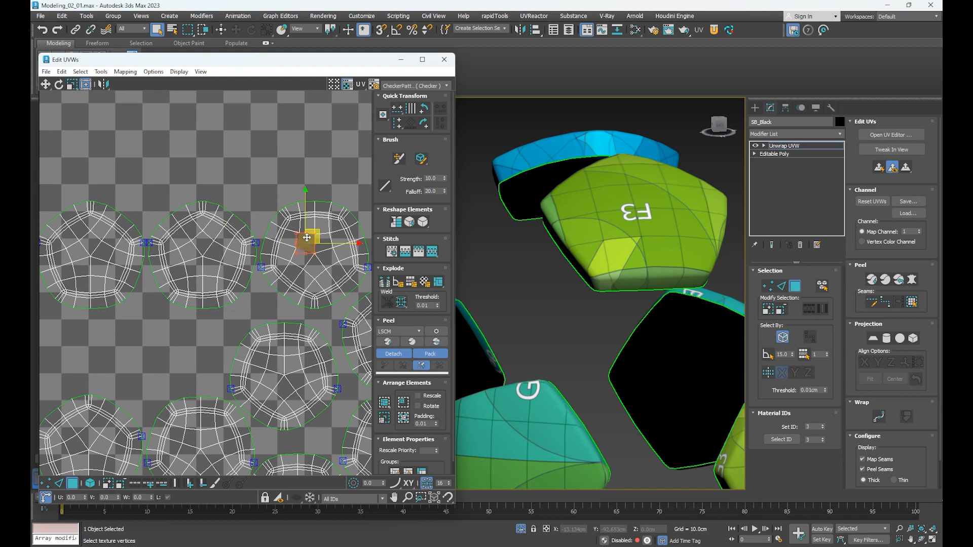
double_click(307, 237)
scroll(235, 234, "down", 3)
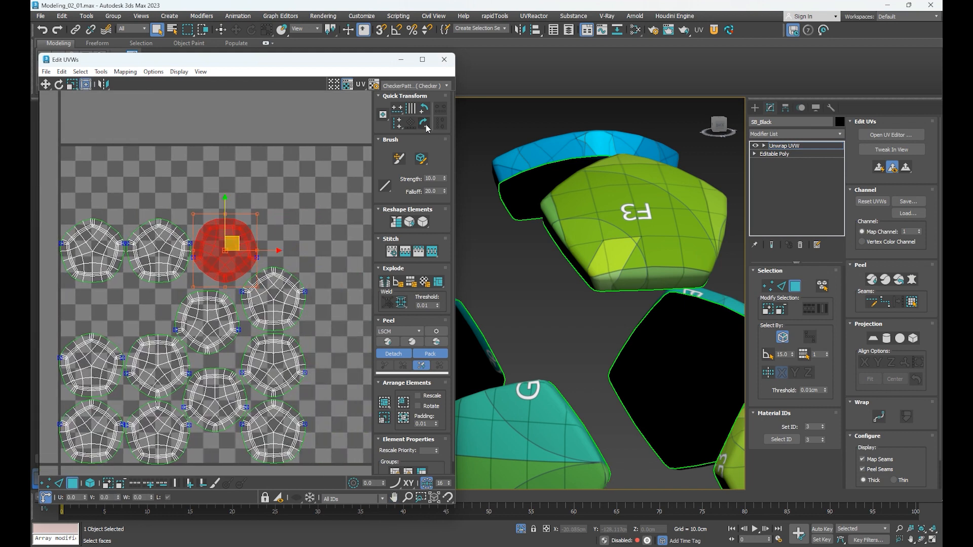
left_click(295, 279)
Step: Rotate the remaining upside-down UV shells in the middle and lower rows so every pentagon points upward
middle_click_drag(296, 279, 326, 262)
left_click(244, 300)
left_click(424, 125)
left_click(174, 339)
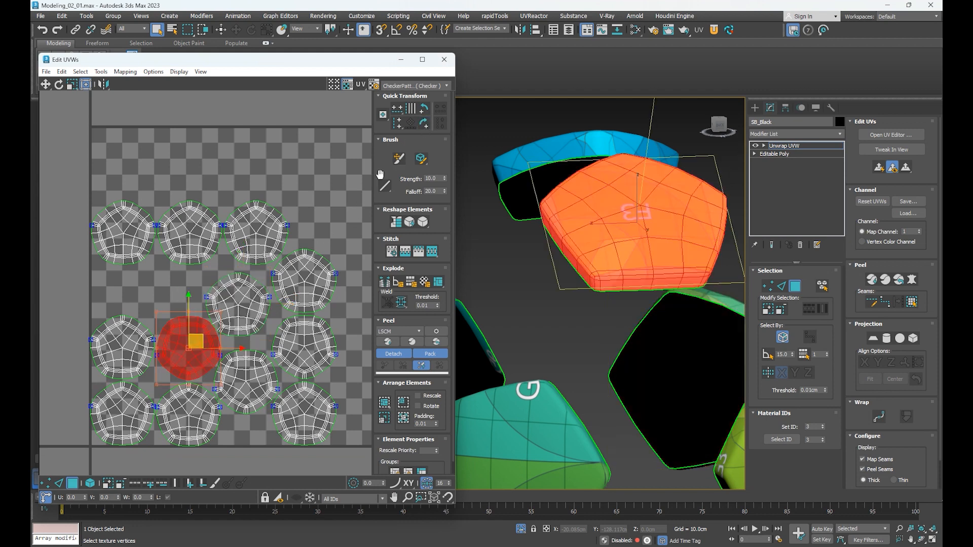
left_click(309, 340)
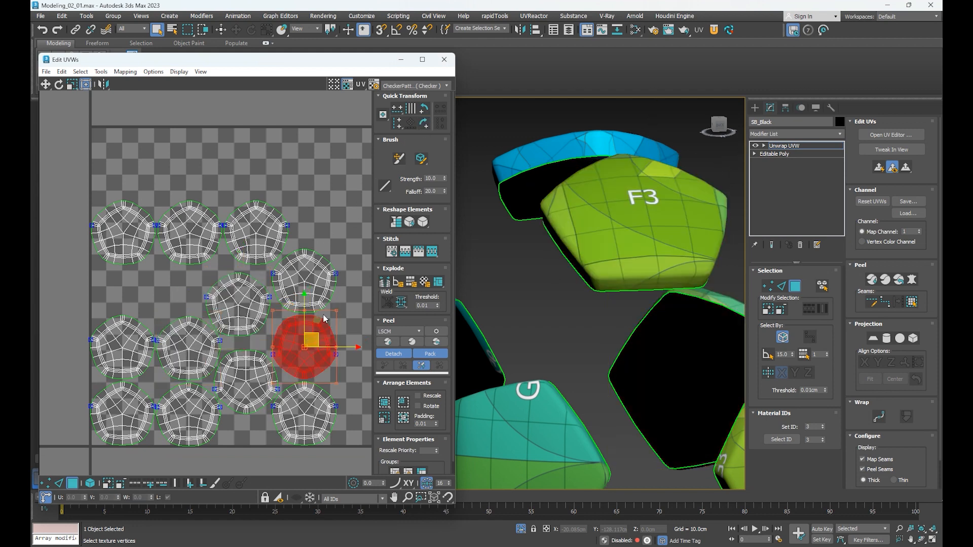
left_click(246, 390)
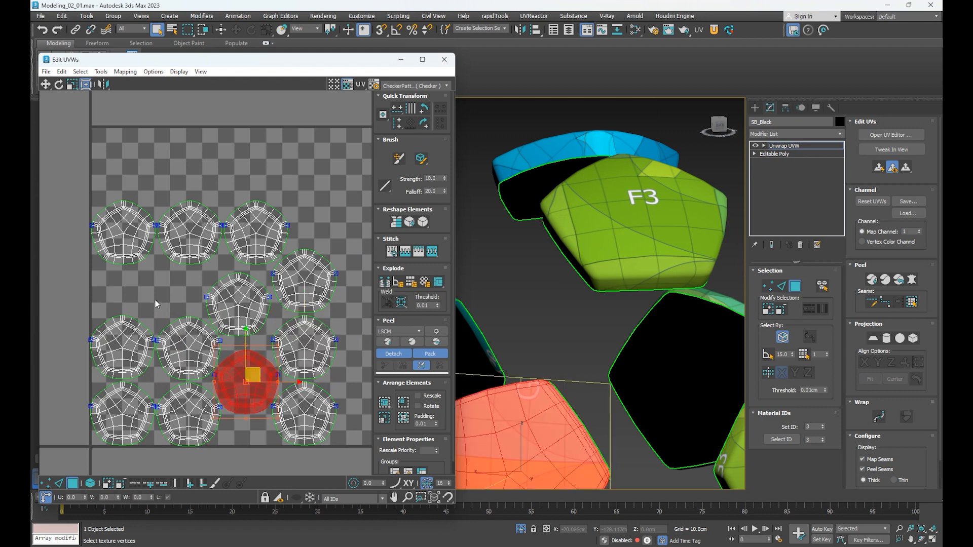
left_click(155, 302)
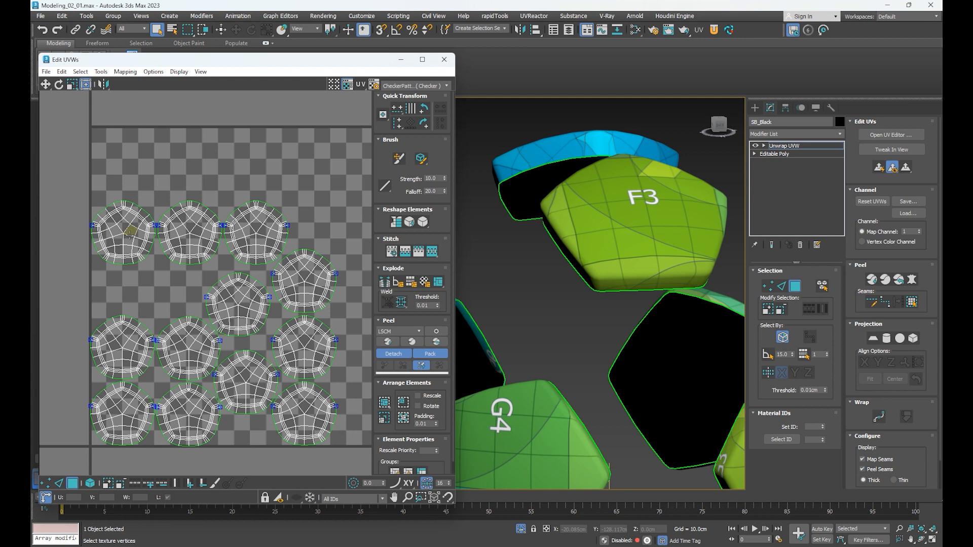
Step: Switch to absolute coordinate entry and move the first UV shell of the upper row to U 0.5, V 0.5
left_click(130, 235)
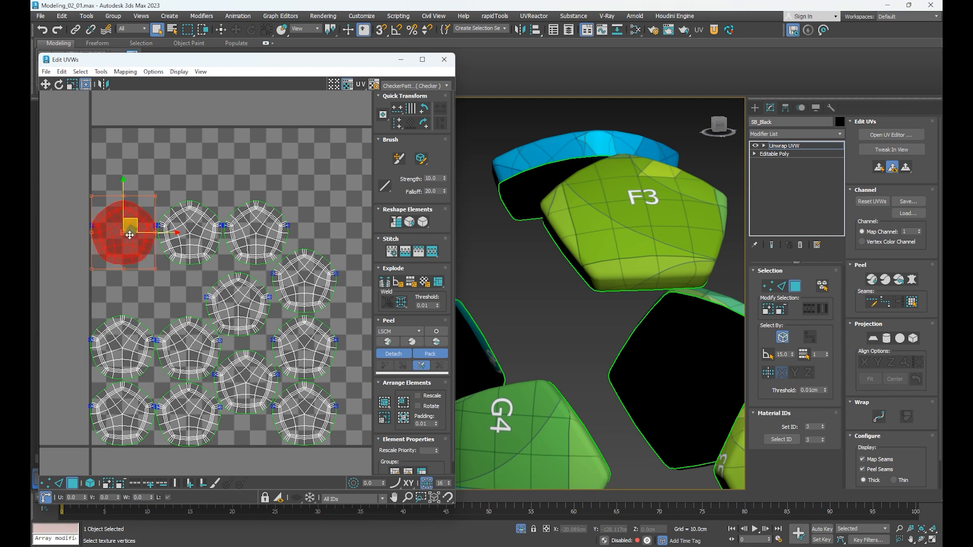
left_click(45, 500)
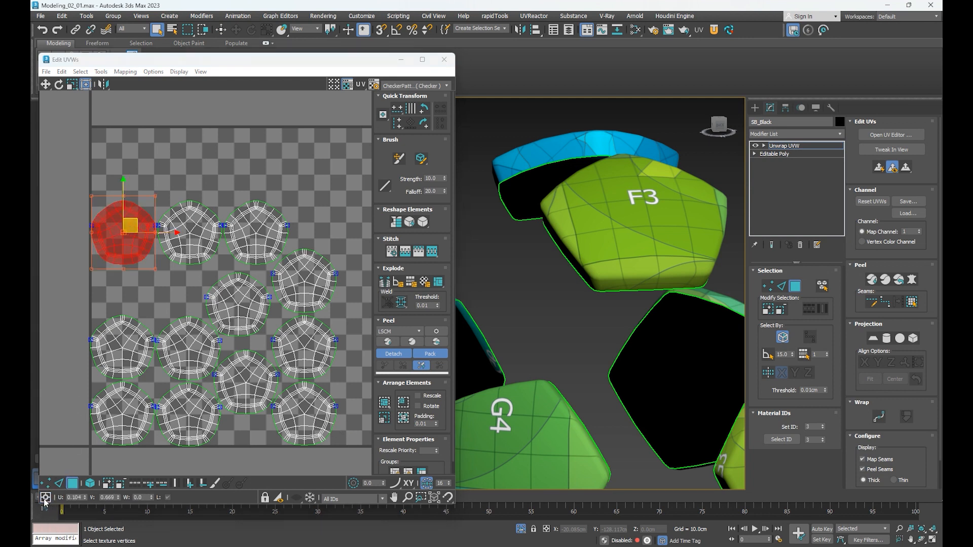
double_click(76, 498)
type(".5")
key("Return")
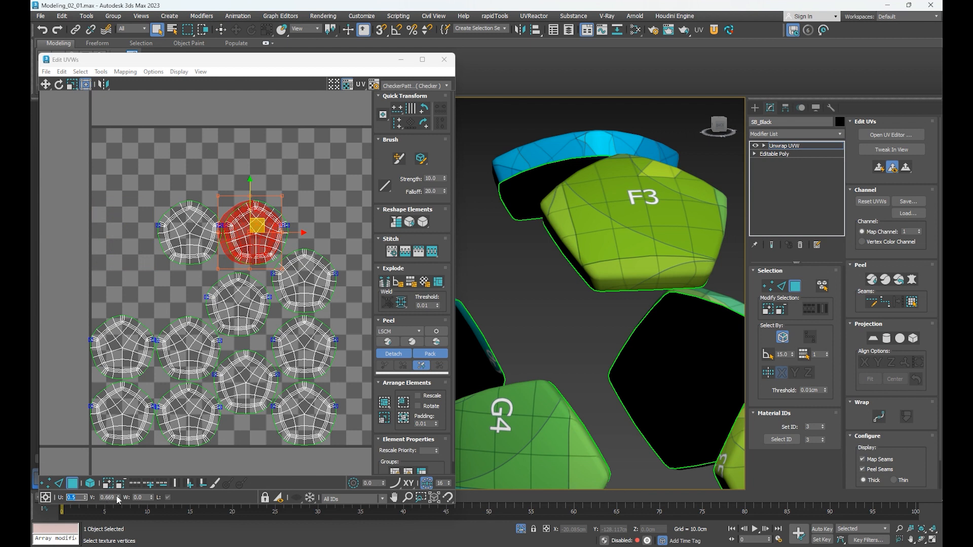
double_click(108, 498)
type("0.5")
key("Return")
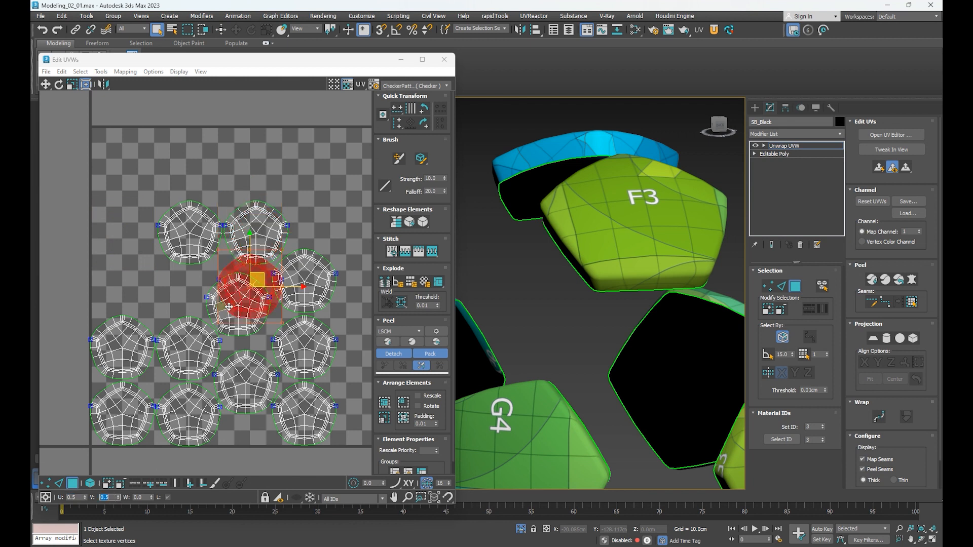
Step: Stack the second UV shell of the upper row on the first one at U 0.5, V 0.5
left_click(173, 234)
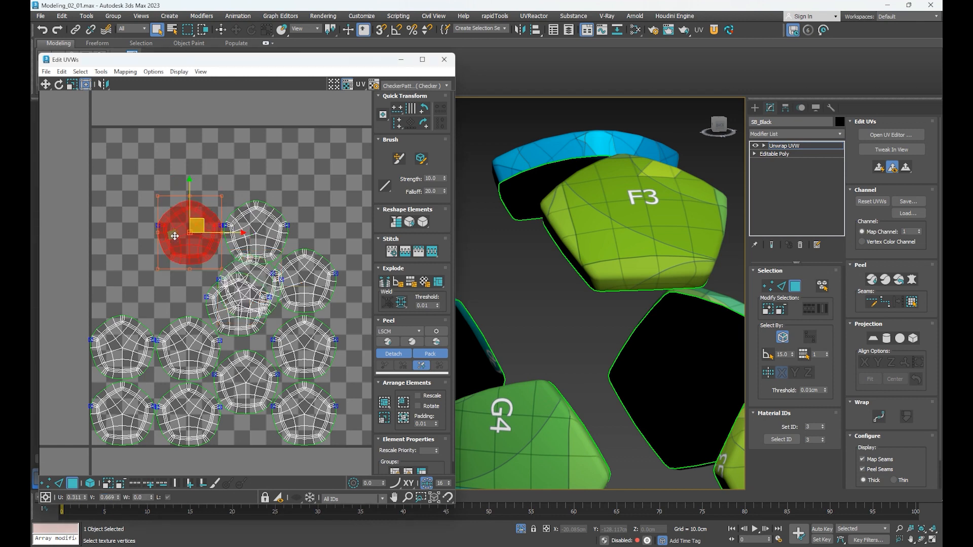
double_click(77, 498)
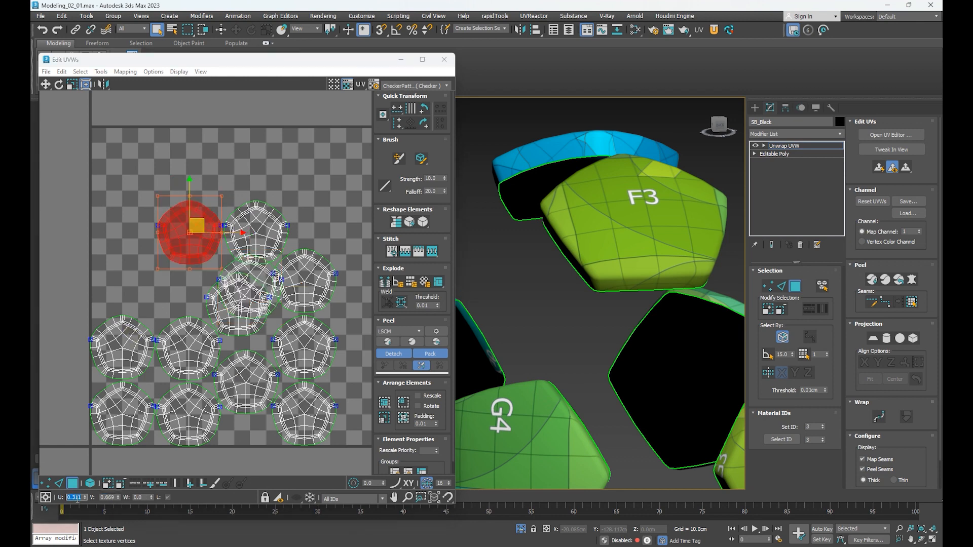
type("0.5")
key("Return")
double_click(108, 497)
type("0.5")
key("Return")
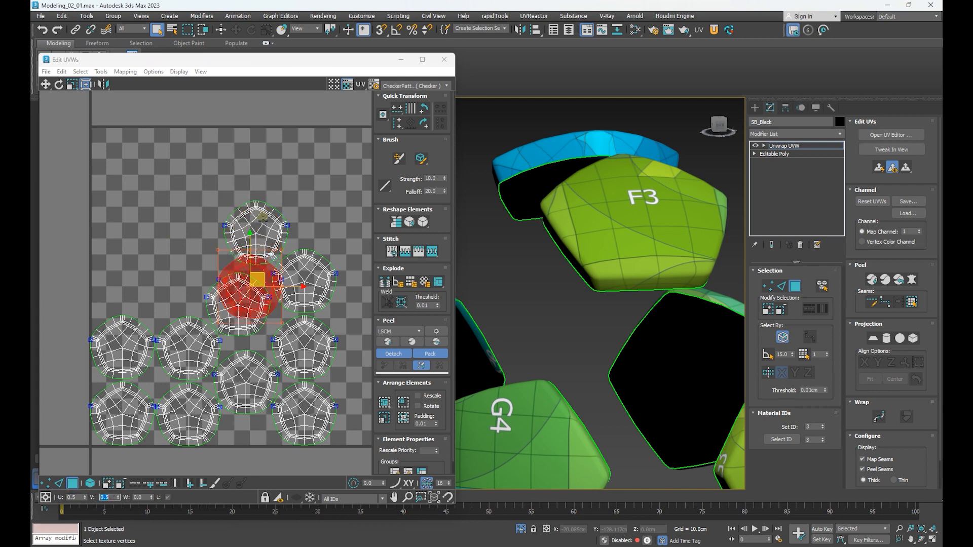
Step: Stack the topmost remaining UV shell on the others at U 0.5, V 0.5
key("ctrl+z")
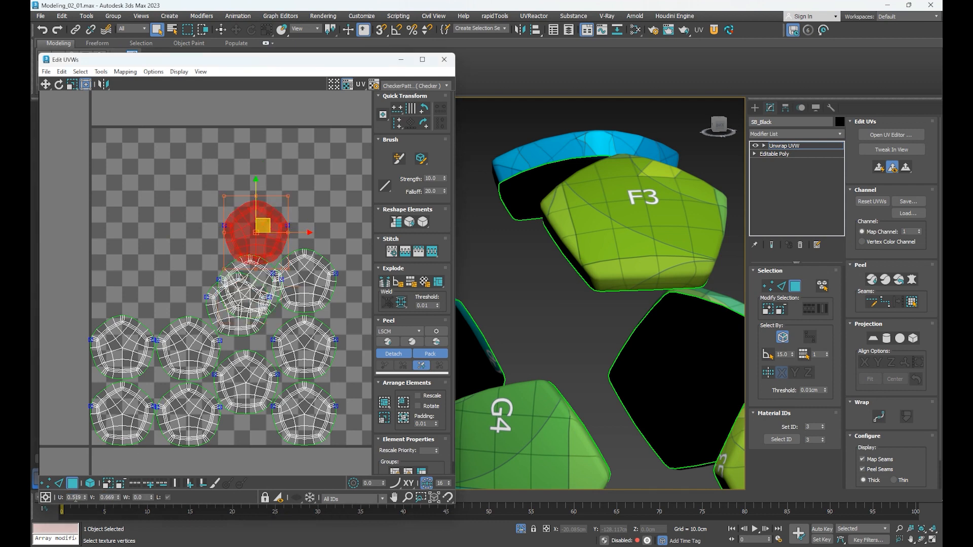
double_click(108, 497)
type("0.5")
key("Return")
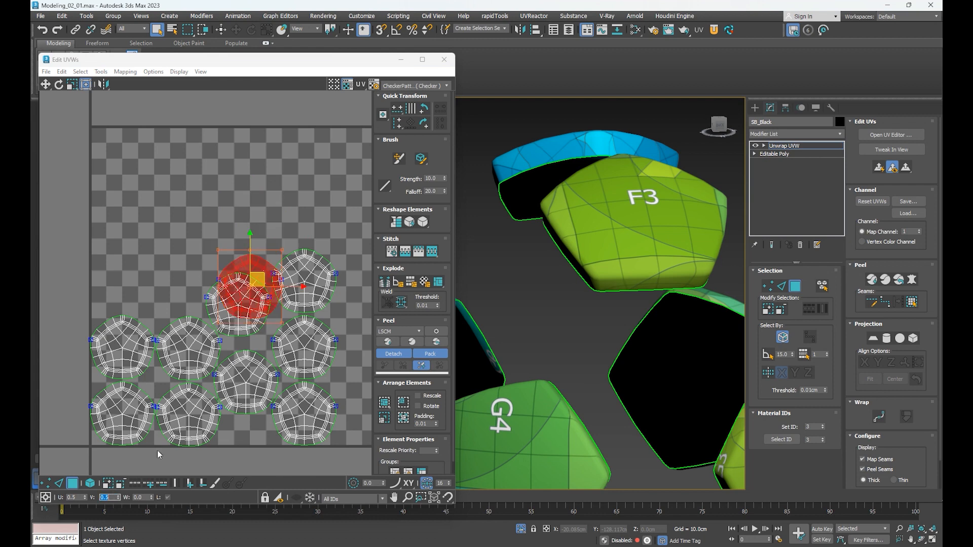
Step: Move the UV shell just right of the central stack onto it at U 0.5, V 0.5
left_click(308, 271)
double_click(72, 497)
type("0.5")
key("Return")
left_click(130, 468)
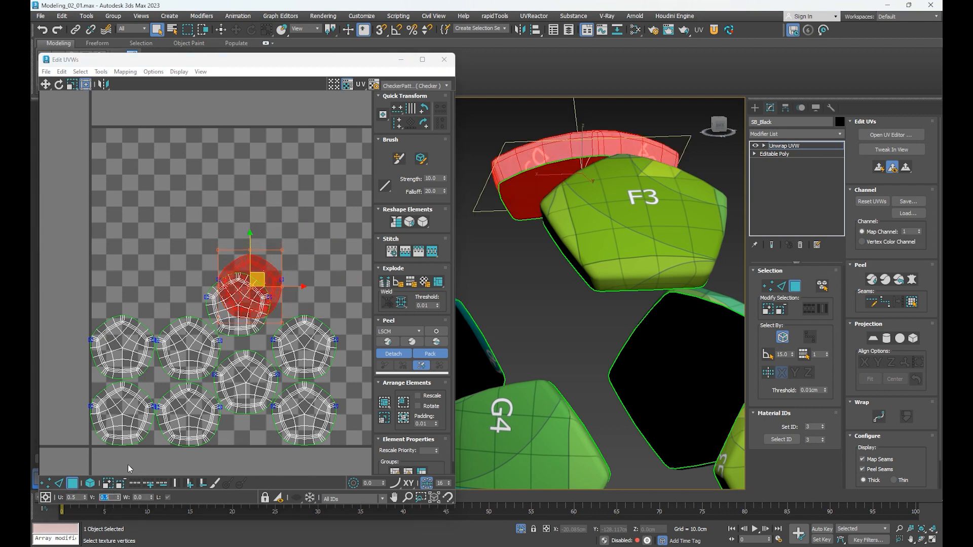
Step: Move the leftmost UV shell of the middle row onto the stack at U 0.5, V 0.5
left_click(139, 349)
double_click(72, 497)
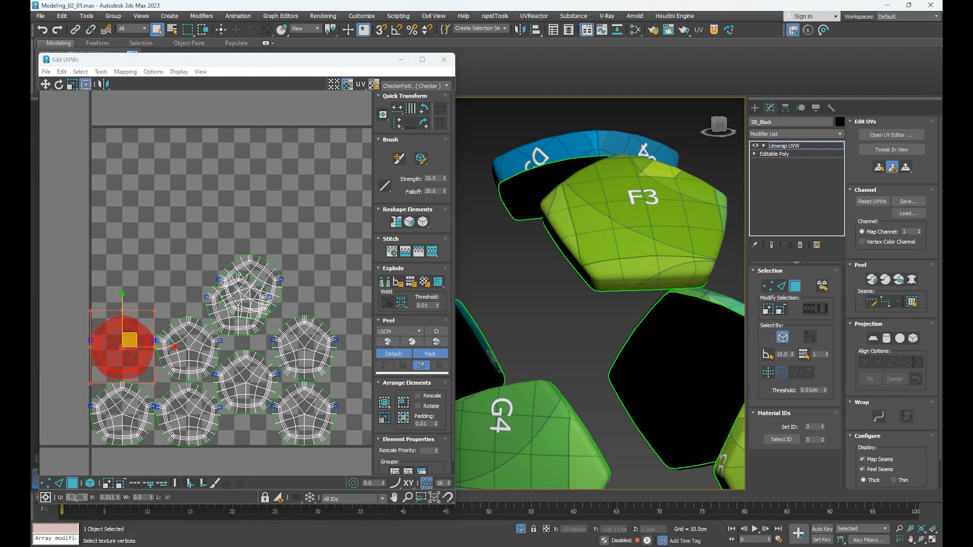
type("0.5")
key("Return")
double_click(108, 497)
type("0.5")
key("Return")
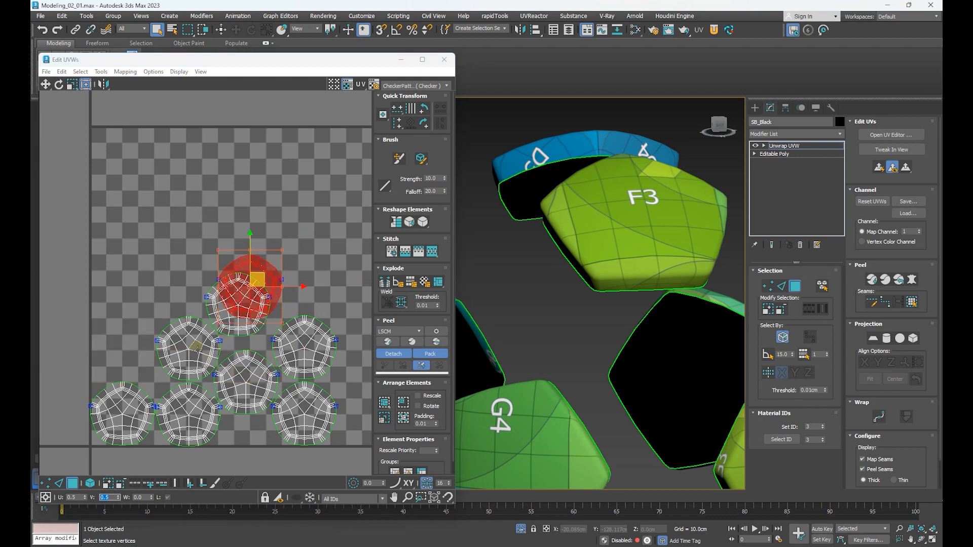
Step: Stack the middle row's next UV shell from the left at U 0.5, V 0.5
left_click(199, 355)
double_click(74, 497)
type("0.5")
key("Return")
double_click(107, 497)
type("0.5")
key("Return")
Step: Stack the right-hand UV shell of the middle row at U 0.5, V 0.5
left_click(286, 353)
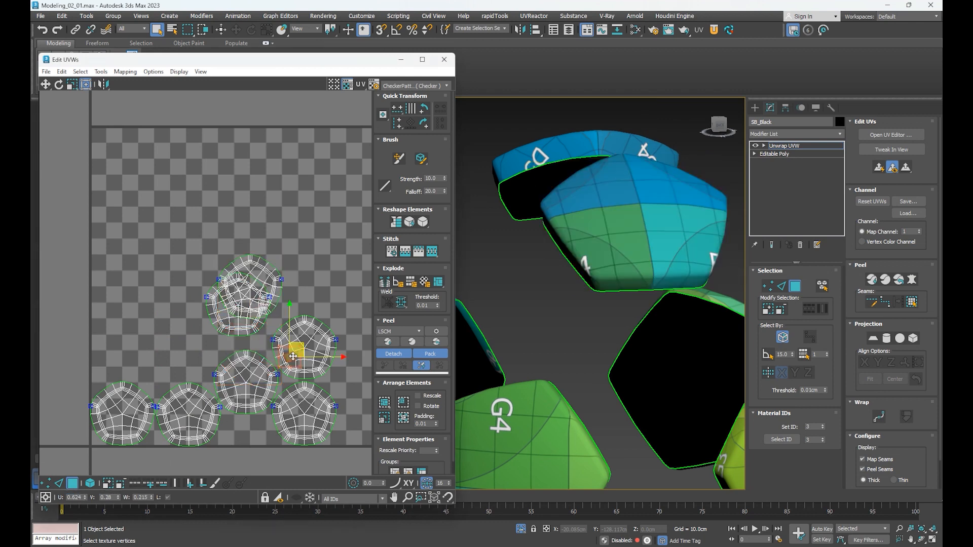
double_click(74, 497)
type("0.5")
key("Return")
double_click(108, 498)
type("0.5")
key("Return")
Step: Centre the UV shell that partly overlaps the stack's lower-left edge at U 0.5, V 0.5
left_click(210, 308)
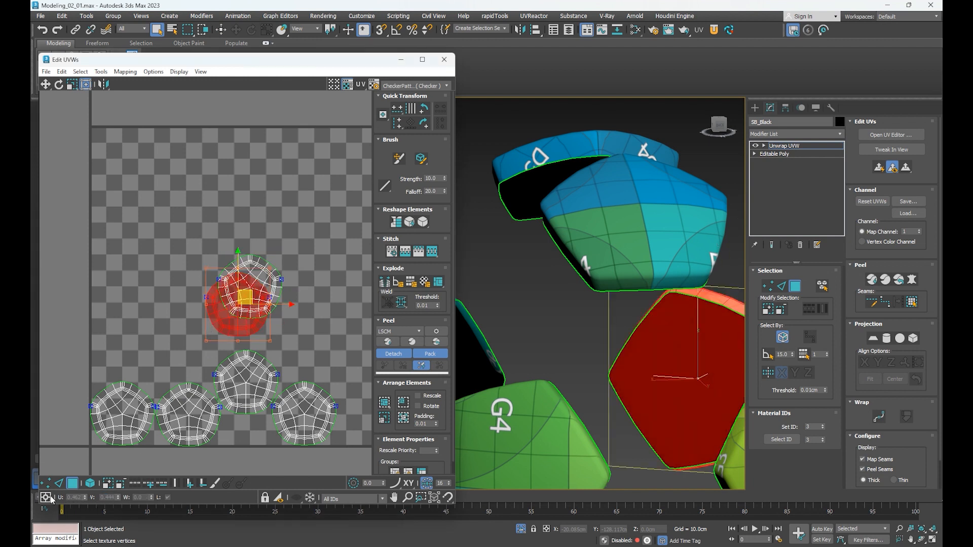
double_click(73, 498)
type("0.5")
key("Return")
double_click(108, 497)
type("0.5")
key("Return")
Step: Move the leftmost UV shell of the bottom row onto the stack at U 0.5, V 0.5
left_click(124, 418)
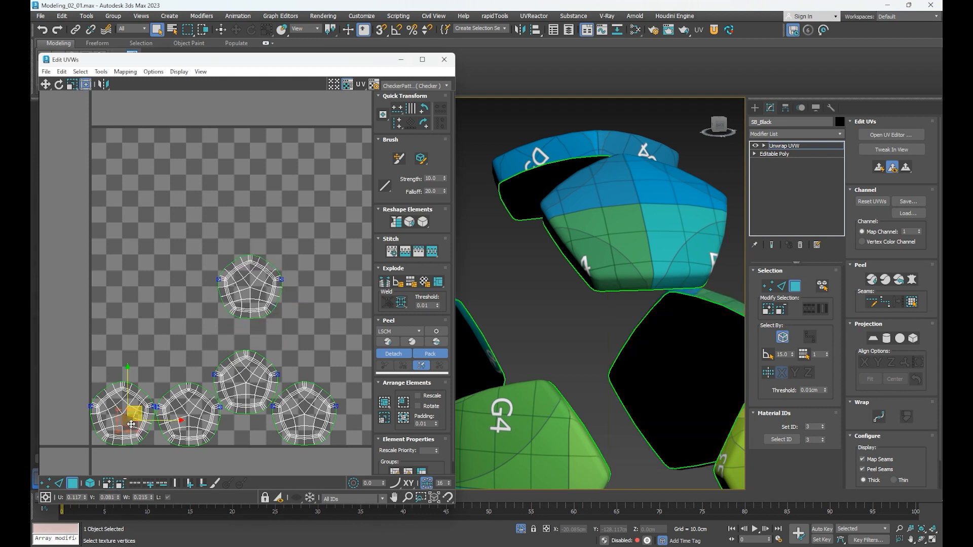
type("0.5")
key("Return")
double_click(103, 497)
type("0.5")
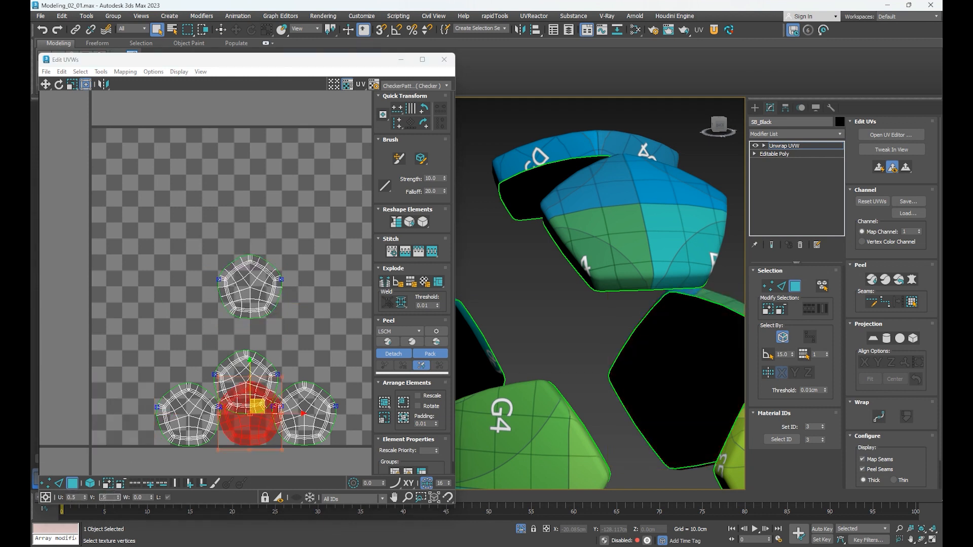
key("Return")
Step: Stack the second UV shell of the bottom row at U 0.5, V 0.5
left_click(176, 422)
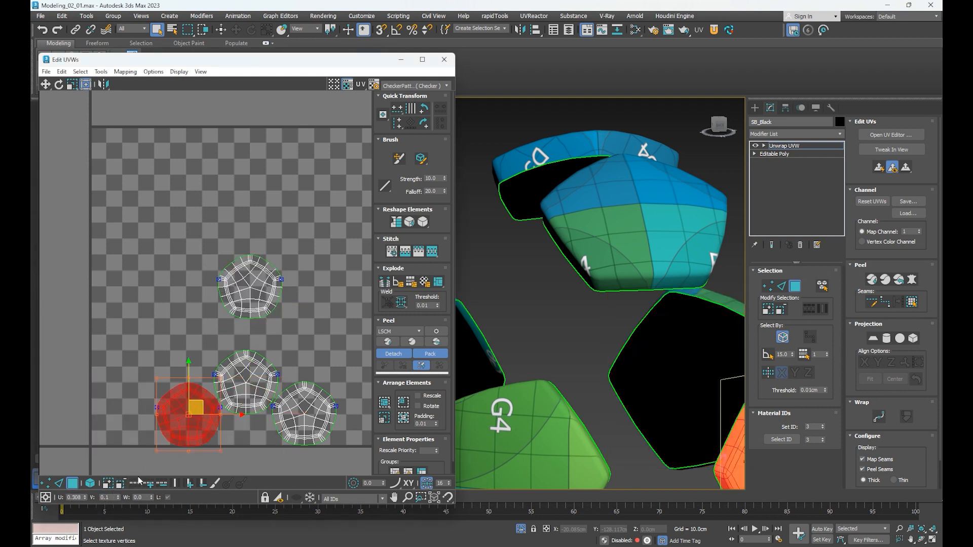
double_click(73, 497)
type("0.5")
key("Return")
double_click(104, 497)
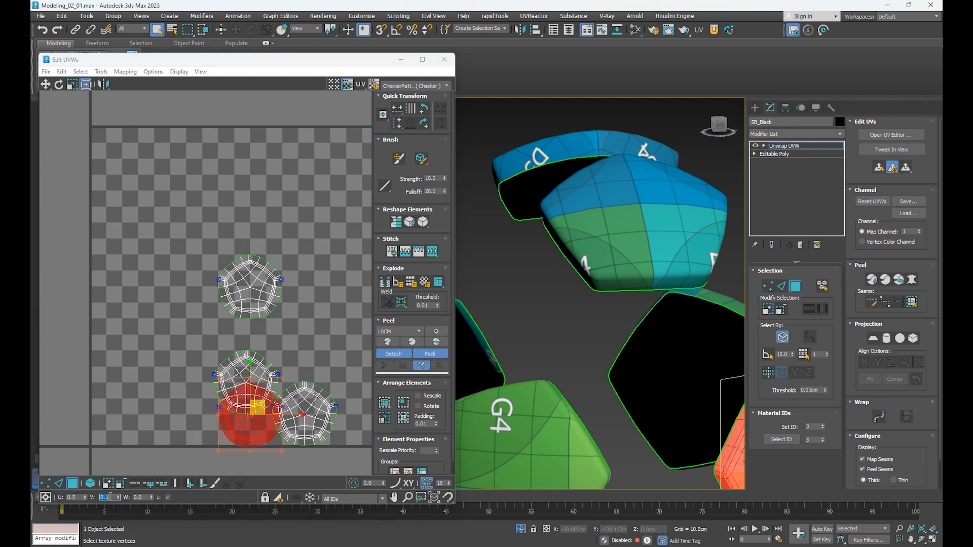
type("0.5")
key("Return")
Step: Stack the UV shell sitting just above the bottom row at U 0.5, V 0.5
left_click(239, 389)
double_click(73, 497)
type("0.5")
key("Return")
double_click(103, 497)
type(".5")
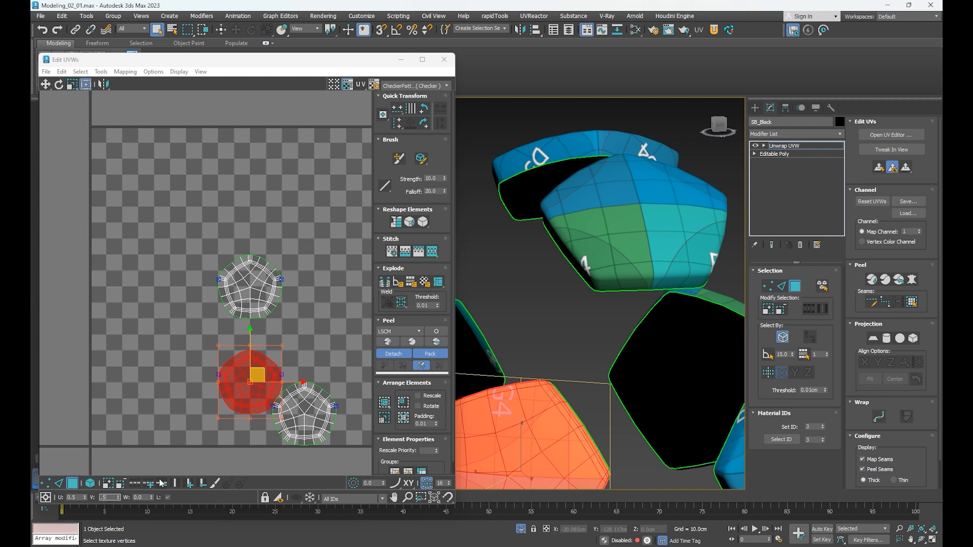
key("Return")
Step: Move the last separate UV shell, at the bottom right, onto the stack at U 0.5, V 0.5
left_click(299, 426)
double_click(74, 498)
type("0.5")
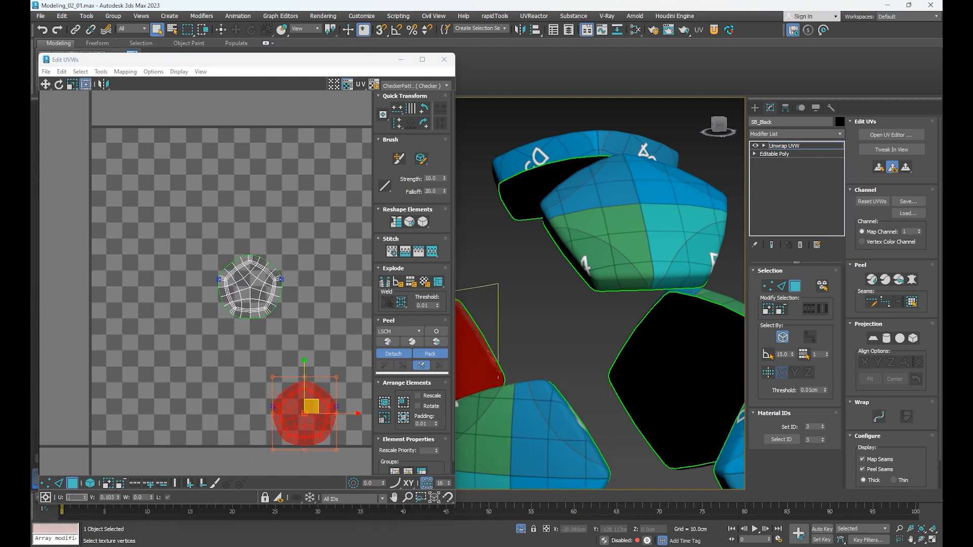
key("Return")
double_click(104, 497)
type("0.5")
key("Return")
Step: Select all the stacked UV shells and check the selected black panels across the whole ball
left_click(252, 352)
left_click_drag(280, 283, 194, 204)
scroll(619, 328, "down", 6)
middle_click_drag(620, 330, 567, 297)
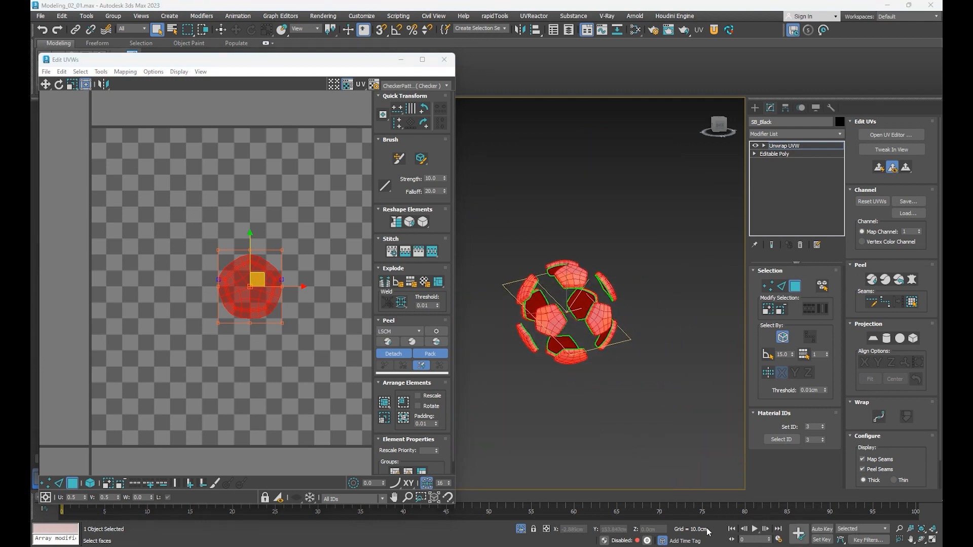
middle_click_drag(598, 361, 591, 331)
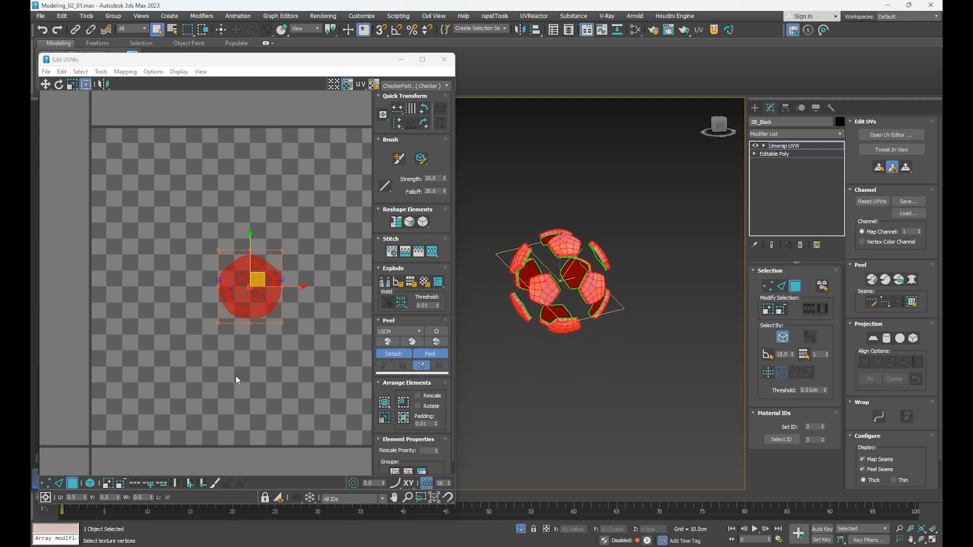
left_click(236, 375)
key("ctrl+a")
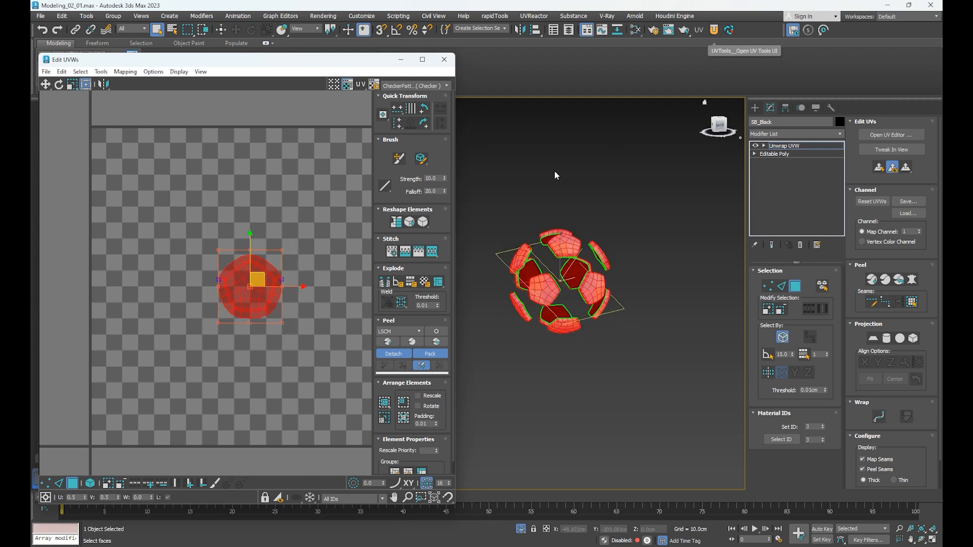
middle_click_drag(299, 348, 259, 326)
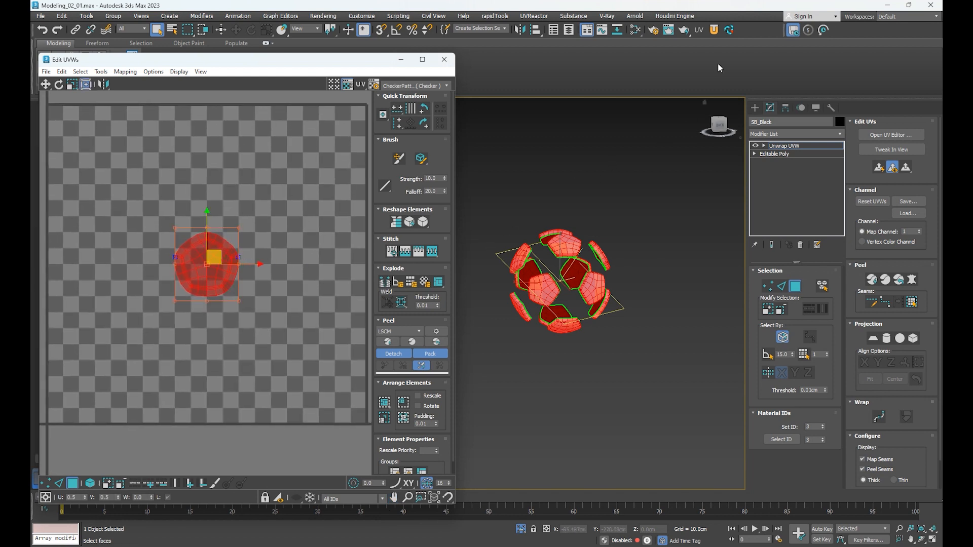
Step: Open UV Tools, show its main tools and apply Align Elements Horizontal to the stacked shells
left_click(714, 31)
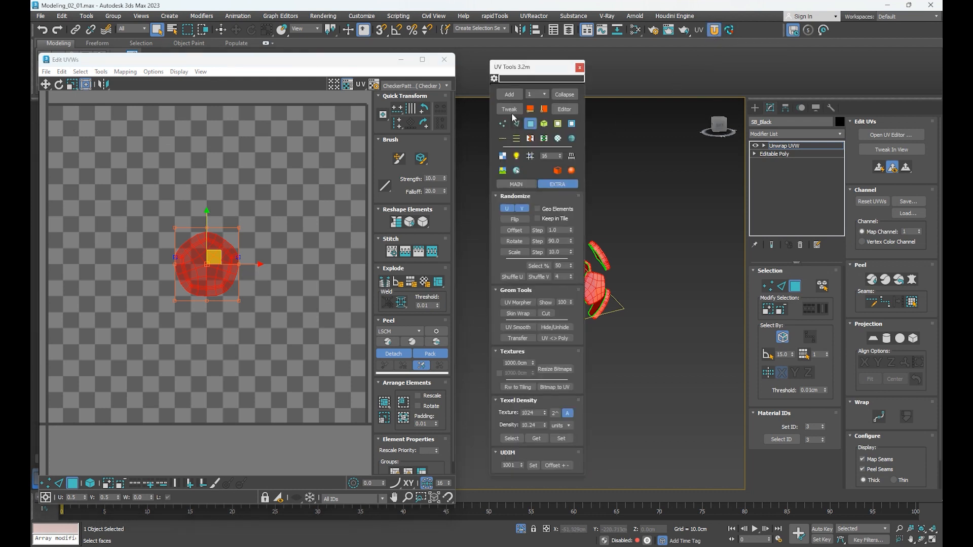
left_click(529, 185)
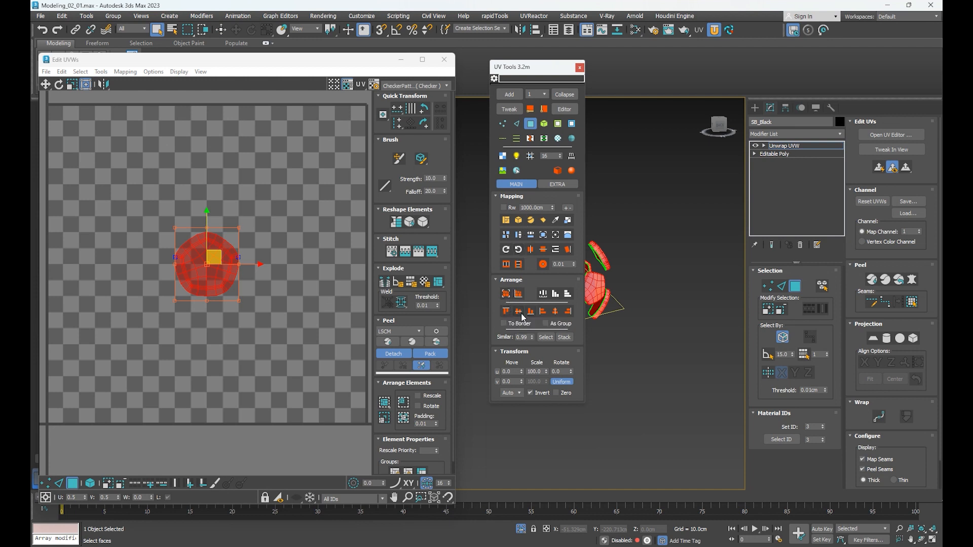
left_click(556, 311)
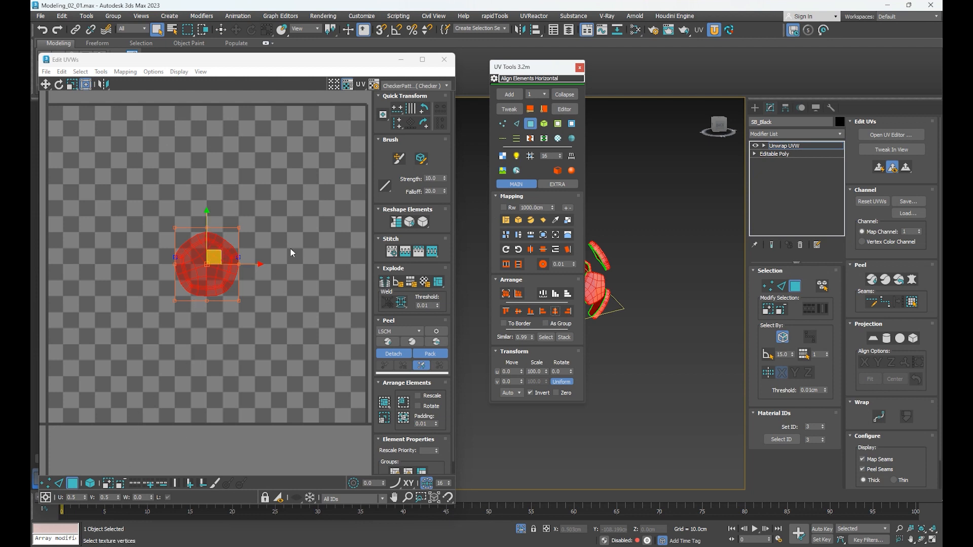
Step: Spread the stacked shells apart with the Packing Tool, using Non-Convex packing and 0.01 padding
right_click(258, 211)
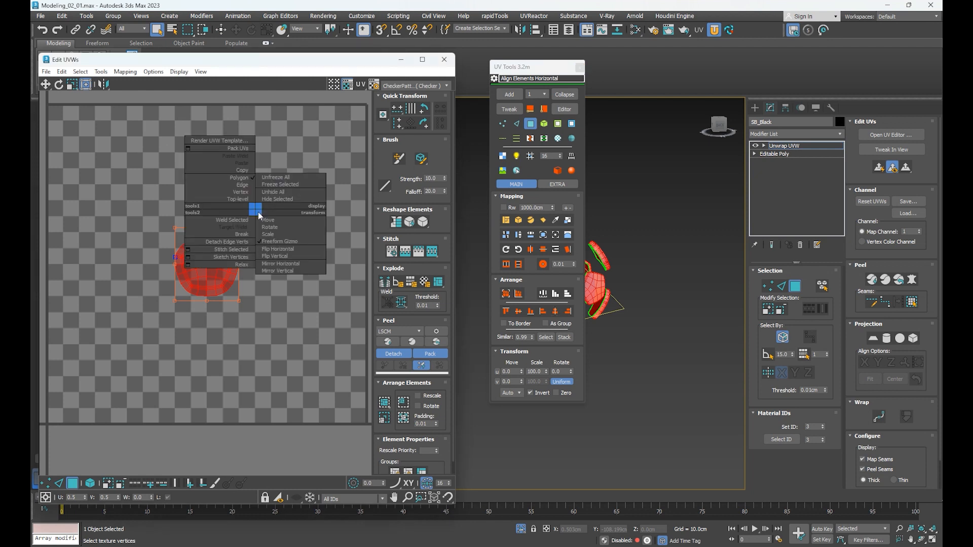
left_click(187, 147)
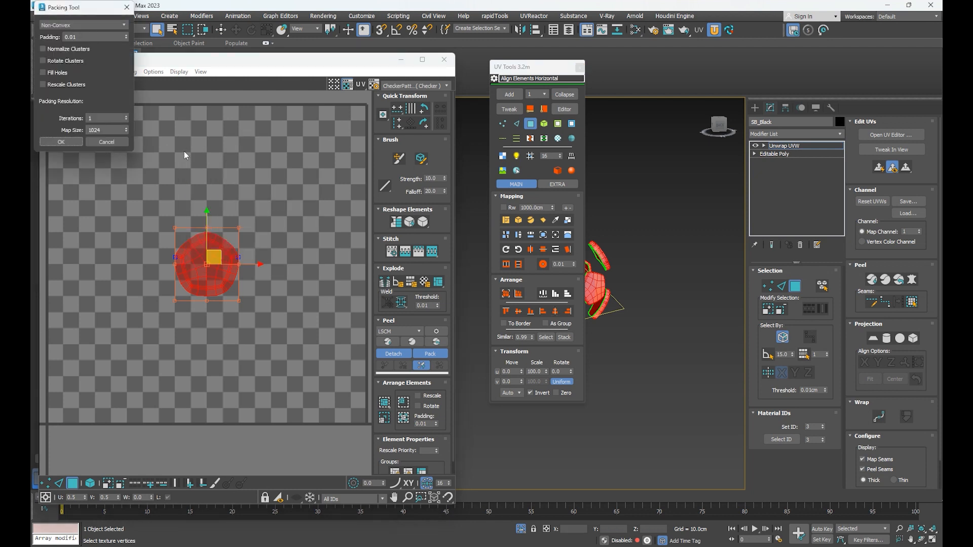
left_click(61, 142)
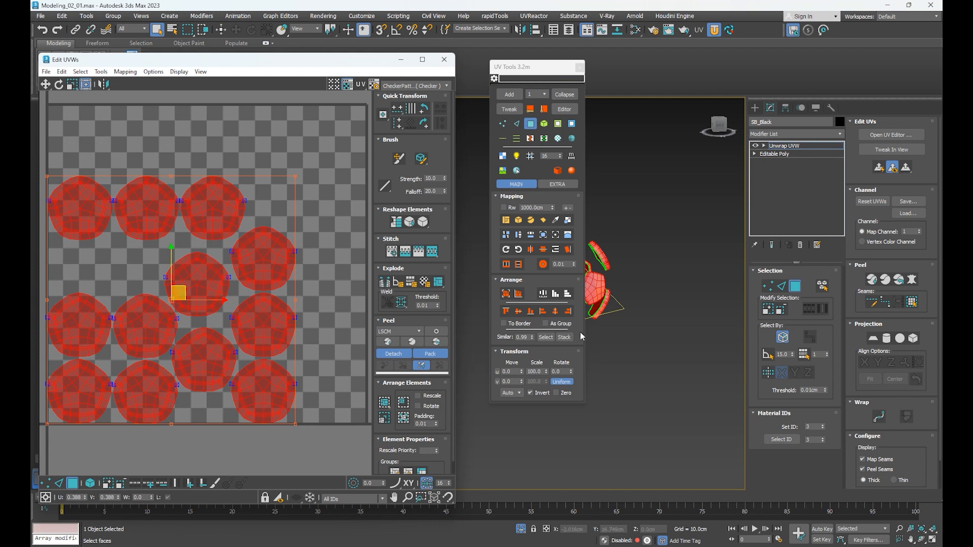
Step: Align all shells into one stack with UV Tools, centre it at U 0.5, V 0.5, and close UV Tools
left_click(522, 313)
left_click(555, 312)
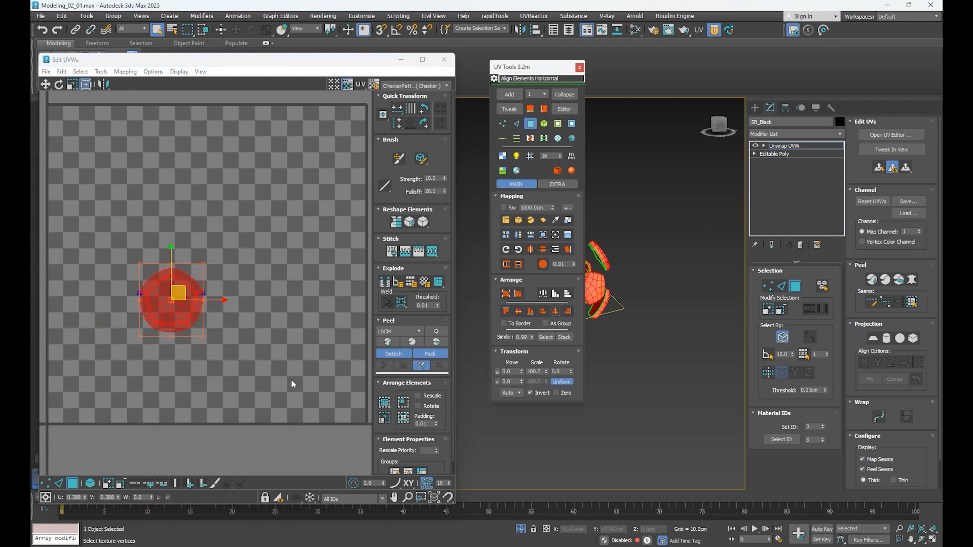
left_click(76, 497)
type("0.5")
key("Return")
key("Tab")
type("0.5")
key("Return")
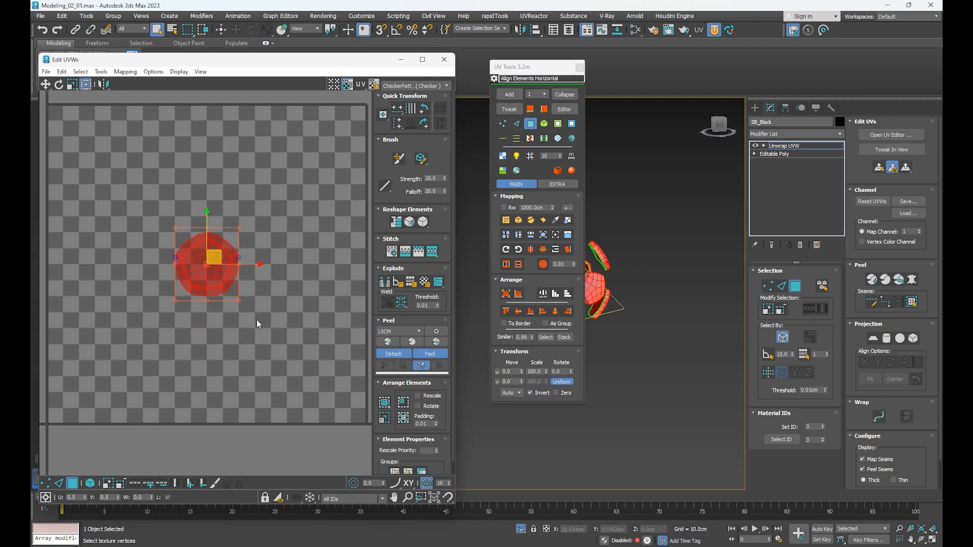
left_click(256, 319)
left_click(579, 67)
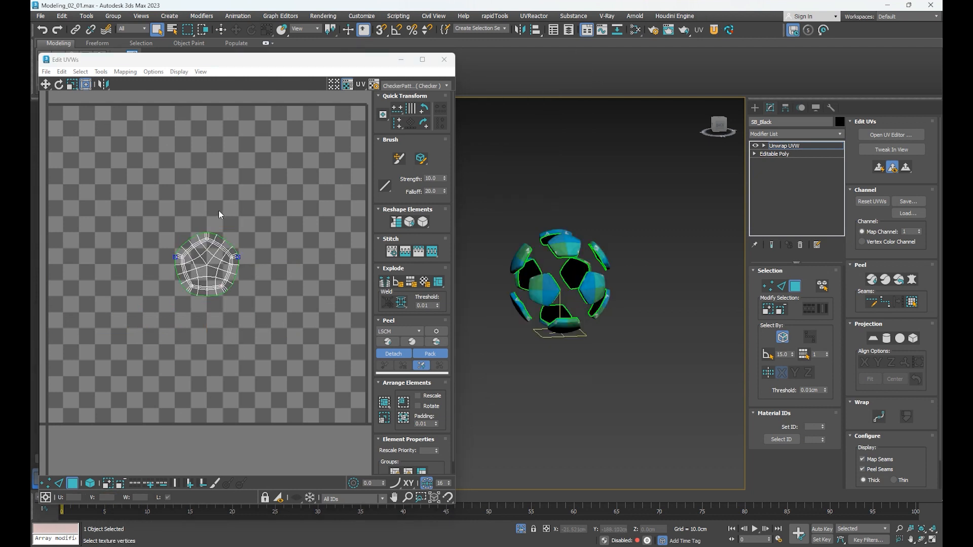
Step: Select the shell stack and cycle through the edge, vertex and polygon selection modes, ending in polygon mode
left_click_drag(118, 217, 284, 335)
key("2")
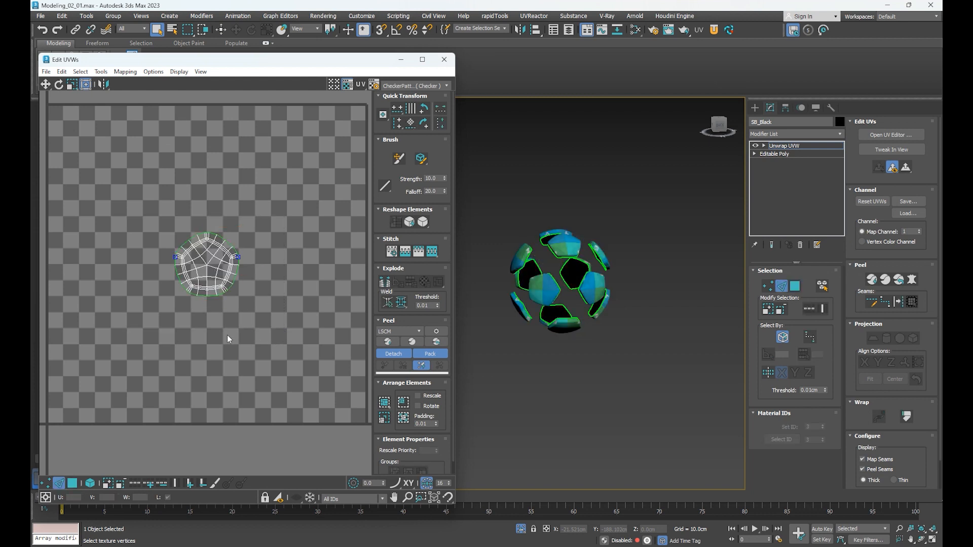
left_click(74, 484)
left_click(60, 484)
key("3")
key("2")
key("1")
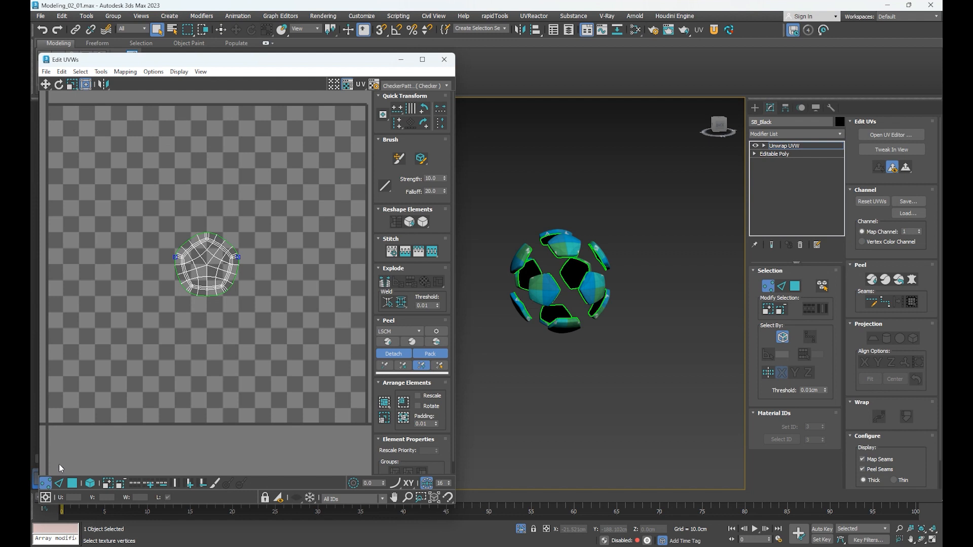
key("2")
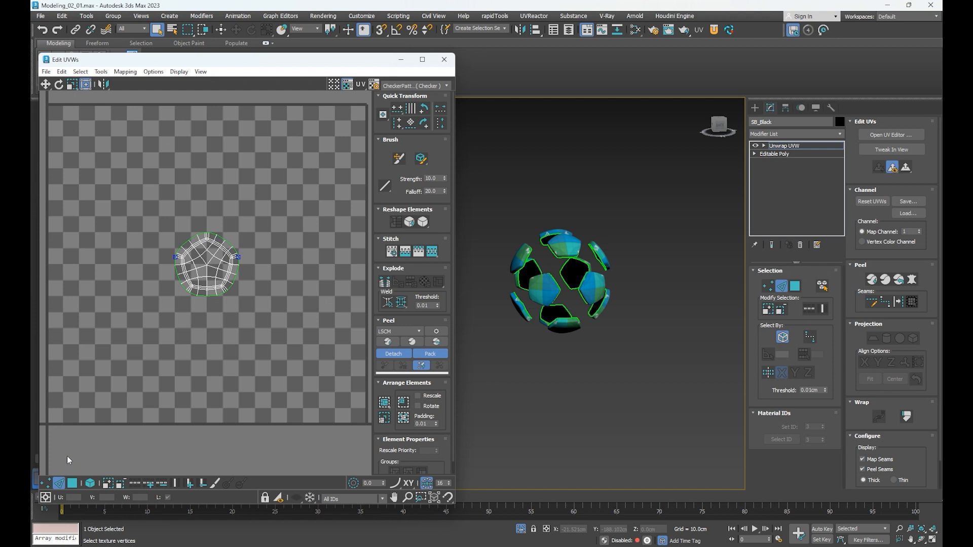
key("3")
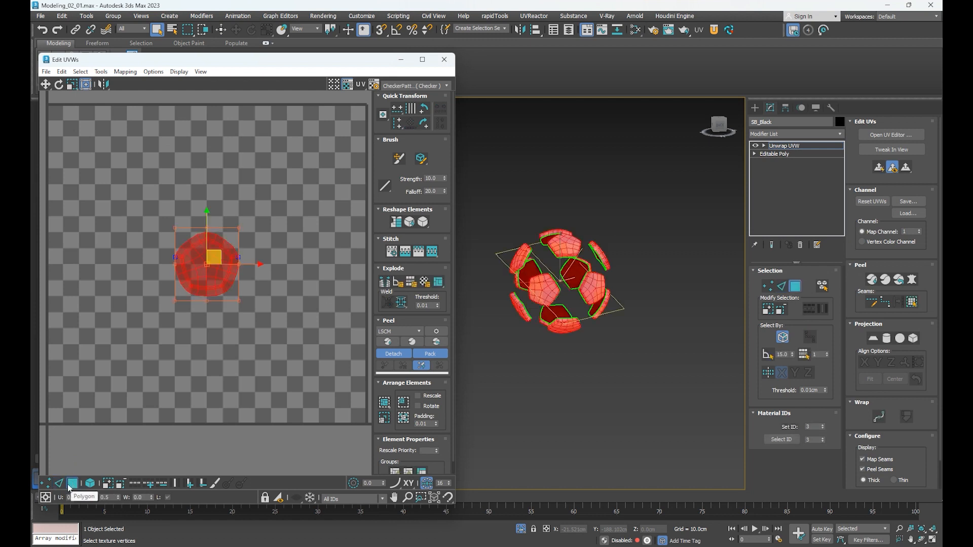
Step: Switch the coordinate entry back to relative offset and clear the shell selection
left_click(45, 497)
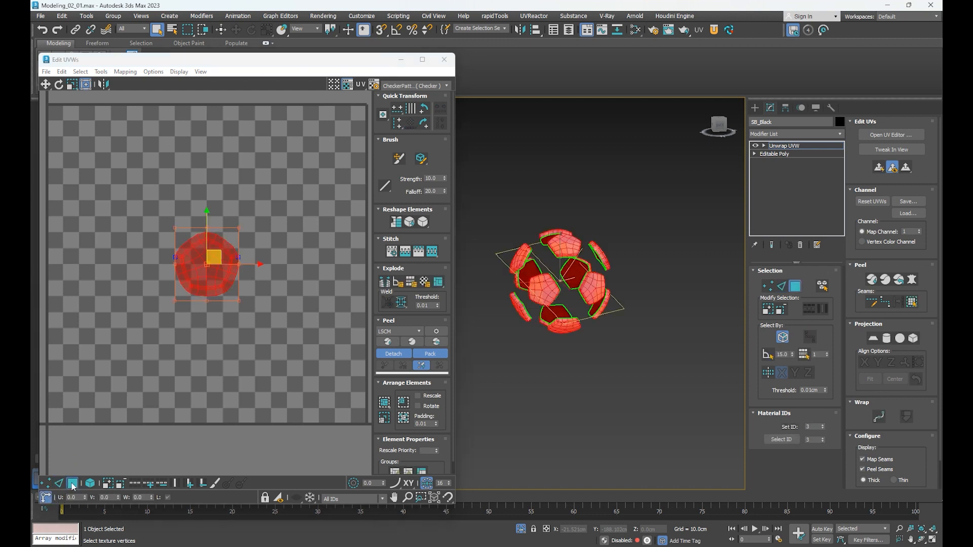
left_click(82, 455)
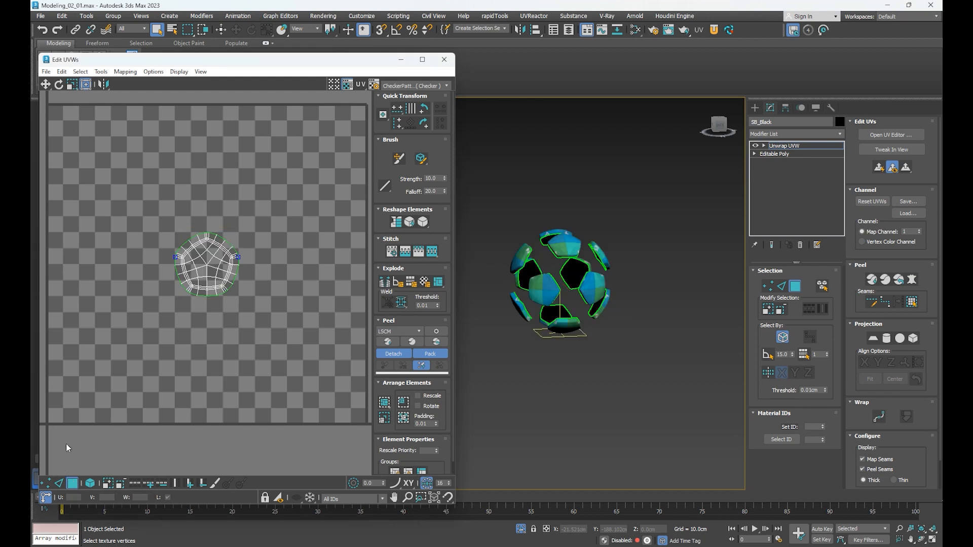
left_click_drag(142, 205, 290, 358)
left_click(290, 360)
Step: In edge mode, select the short border-strip edges at the shell stack's two lower pentagon corners
scroll(219, 293, "up", 5)
middle_click_drag(166, 298, 202, 366)
scroll(203, 343, "up", 2)
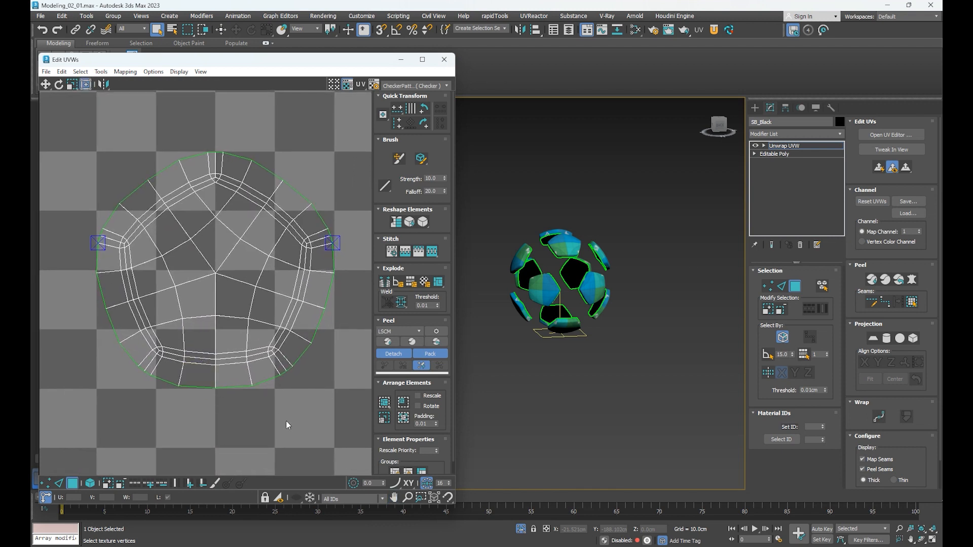
key("2")
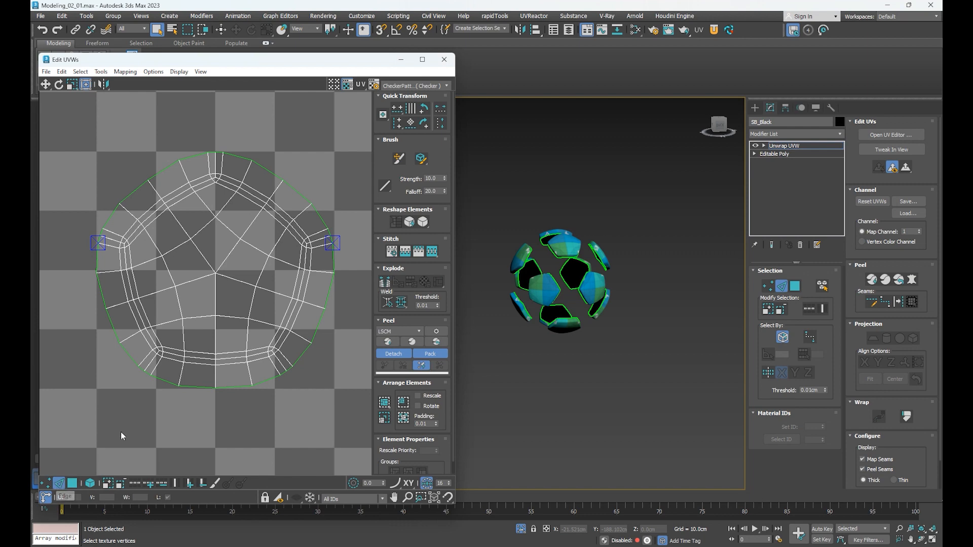
scroll(154, 365, "up", 8)
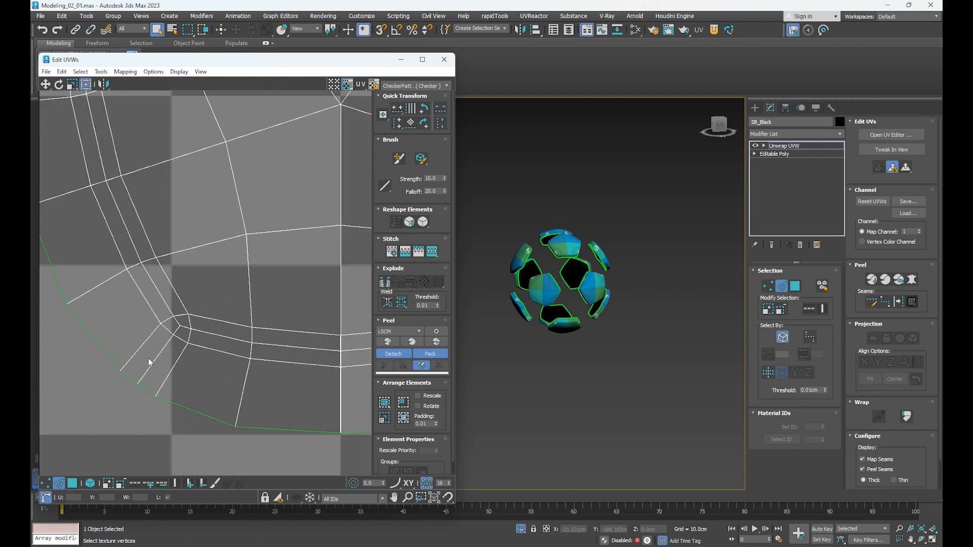
left_click(162, 370)
scroll(251, 396, "up", 2)
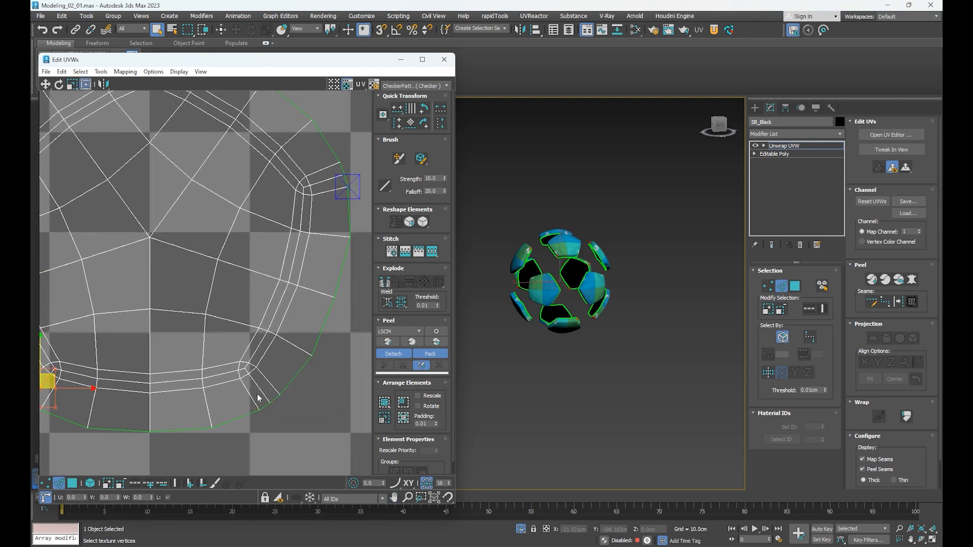
scroll(263, 384, "down", 3)
scroll(270, 332, "up", 3)
left_click_drag(276, 351, 277, 353, "ctrl")
Step: Add the border-strip edges at the three remaining pentagon corners to the selection and break the UVs along them
scroll(278, 352, "down", 3)
middle_click_drag(108, 218, 182, 291)
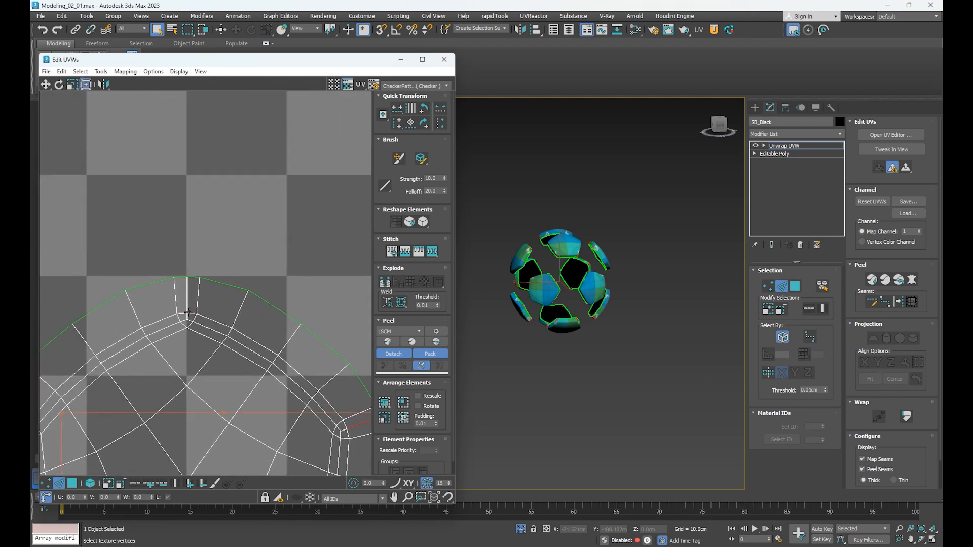
scroll(182, 292, "up", 4)
left_click_drag(182, 290, 205, 291, "ctrl")
scroll(206, 291, "down", 3)
middle_click_drag(177, 332, 318, 316)
scroll(175, 400, "up", 3)
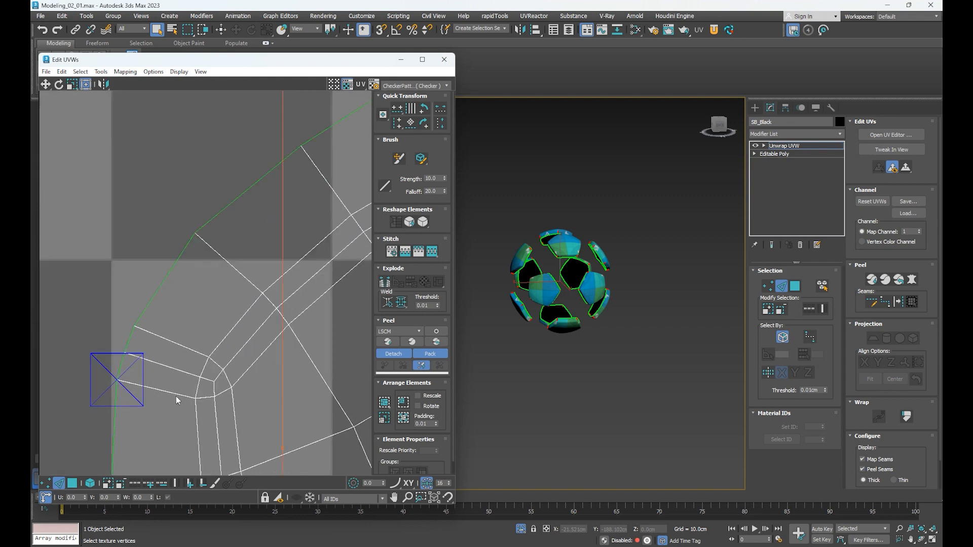
left_click_drag(166, 373, 189, 352, "ctrl")
scroll(190, 352, "down", 3)
middle_click_drag(283, 362, 199, 290)
scroll(197, 281, "up", 2)
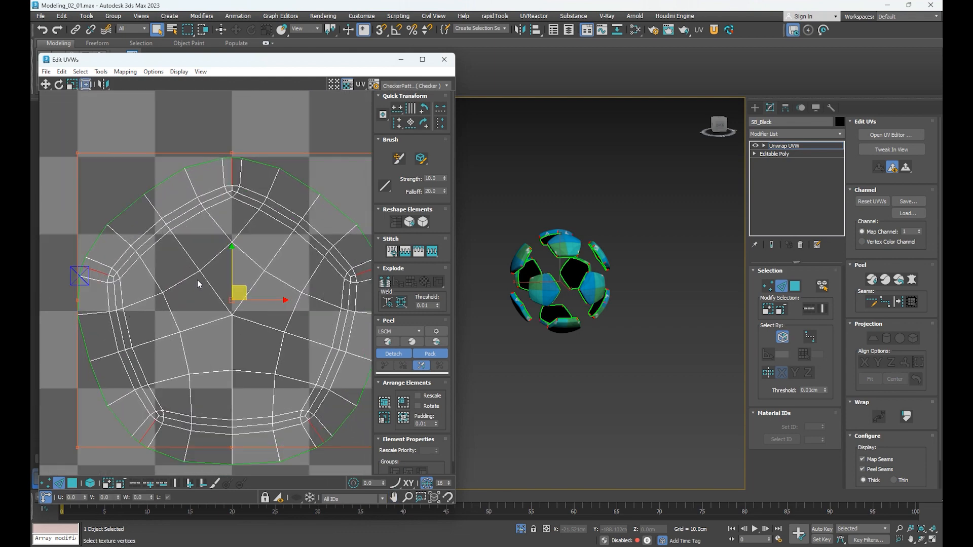
middle_click_drag(225, 342, 198, 327)
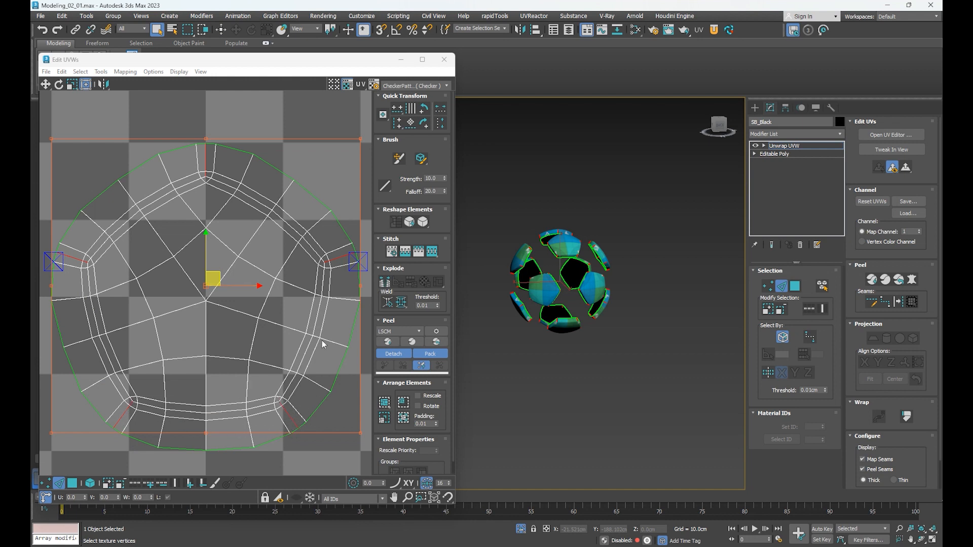
left_click(385, 285)
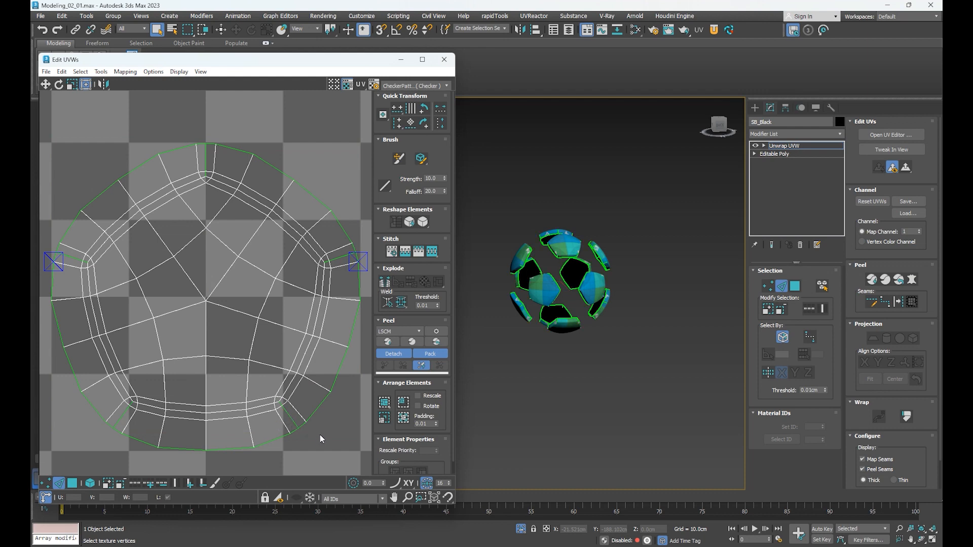
Step: Switch to polygon mode, select all polygons of the shell stack and open the Relax Tool
scroll(320, 436, "down", 5)
middle_click_drag(322, 424, 281, 378)
scroll(281, 377, "down", 4)
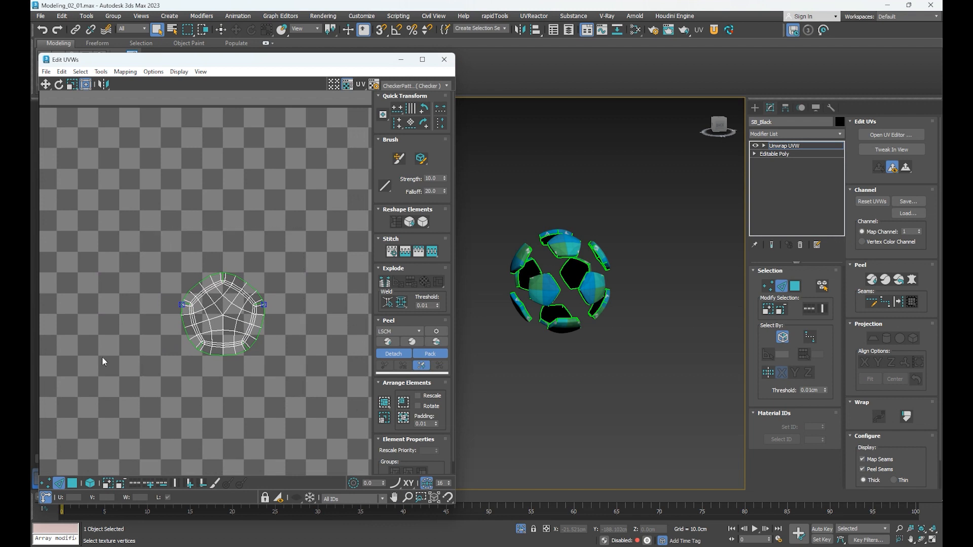
left_click(72, 484)
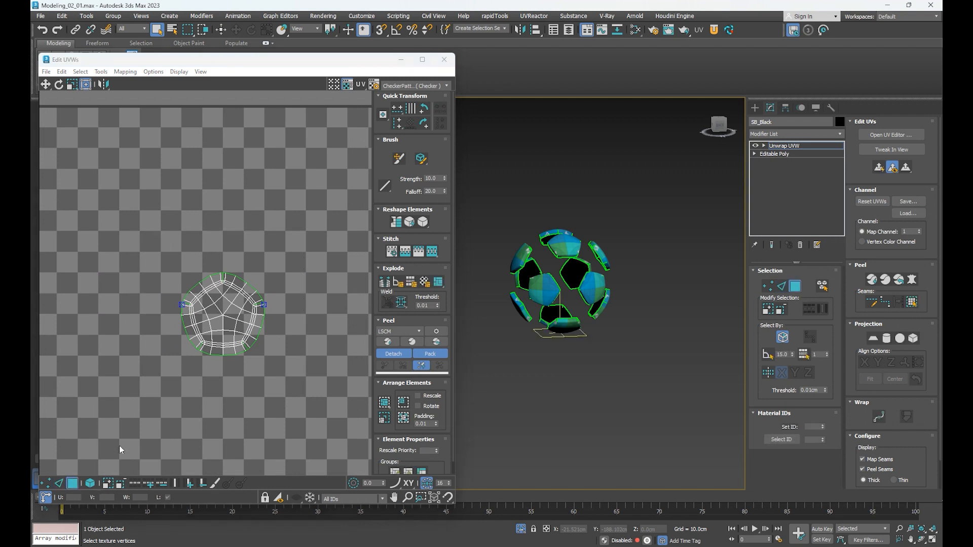
left_click_drag(150, 377, 309, 220)
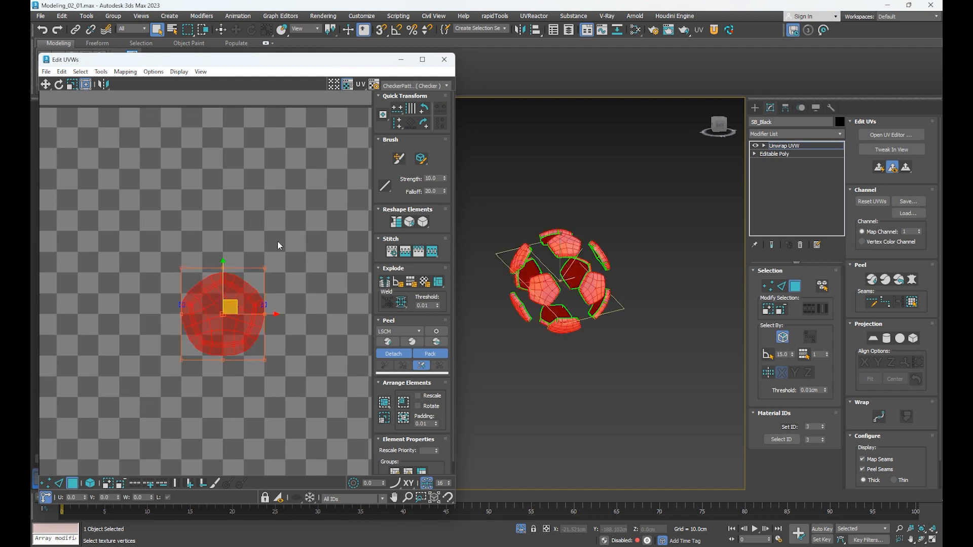
left_click(260, 229)
key("ctrl+a")
left_click(102, 72)
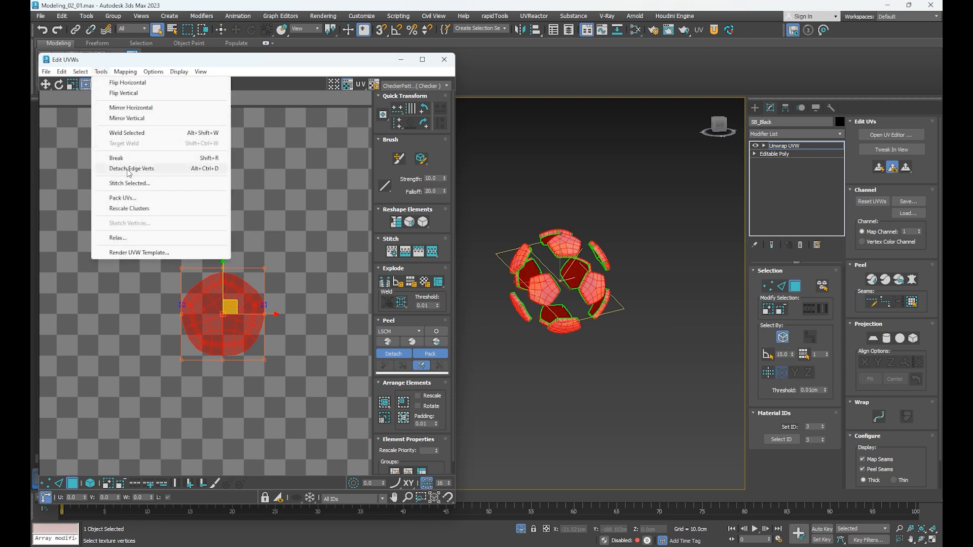
left_click(117, 238)
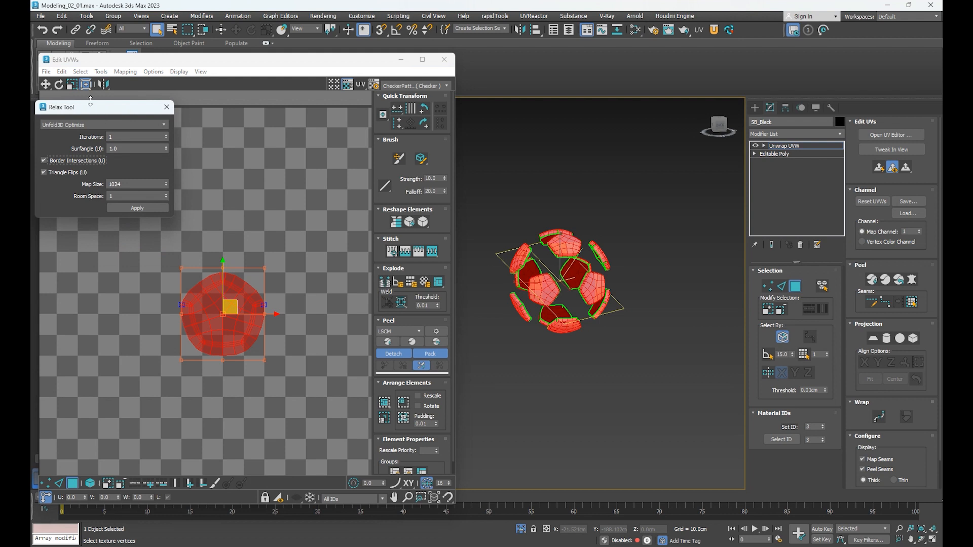
Step: Relax the shells by polygon angles with 1000 iterations, amount 1.0 and stretch 0.0, and close the Relax Tool
left_click_drag(91, 107, 114, 120)
left_click(109, 137)
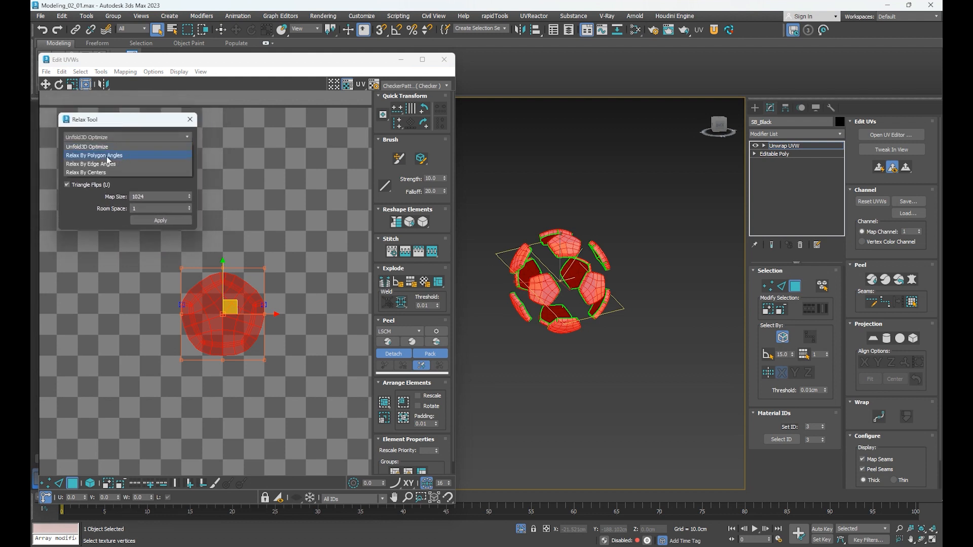
left_click(107, 156)
left_click(158, 149)
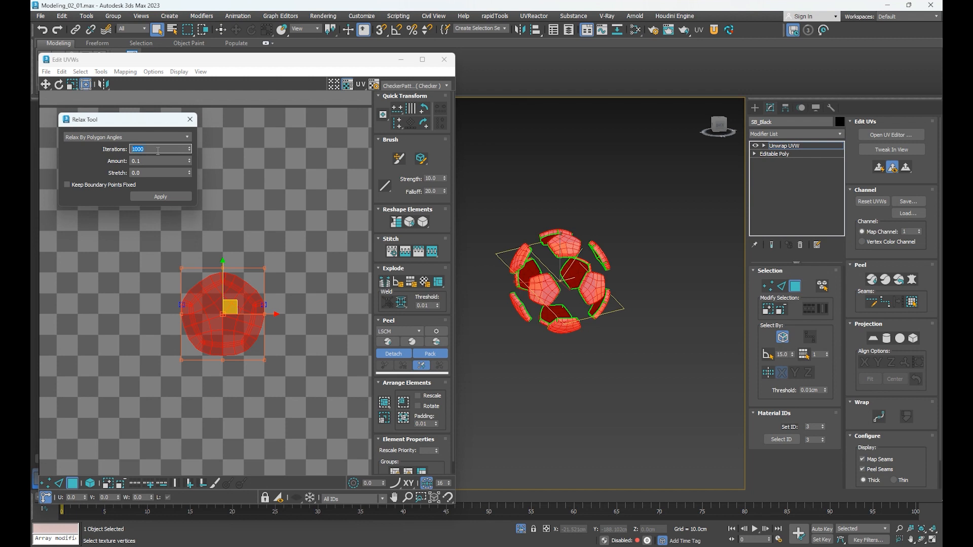
key("Tab")
left_click(149, 196)
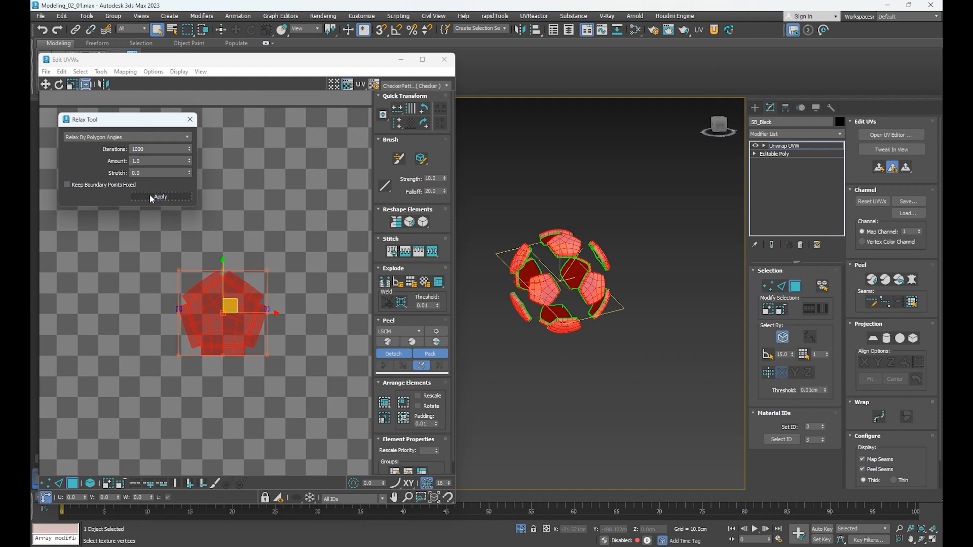
left_click(190, 119)
Step: Clear the selection and examine the relaxed shells and the checker pattern on the black pentagons' rims
scroll(250, 313, "up", 2)
scroll(249, 313, "up", 2)
middle_click_drag(195, 297, 236, 291)
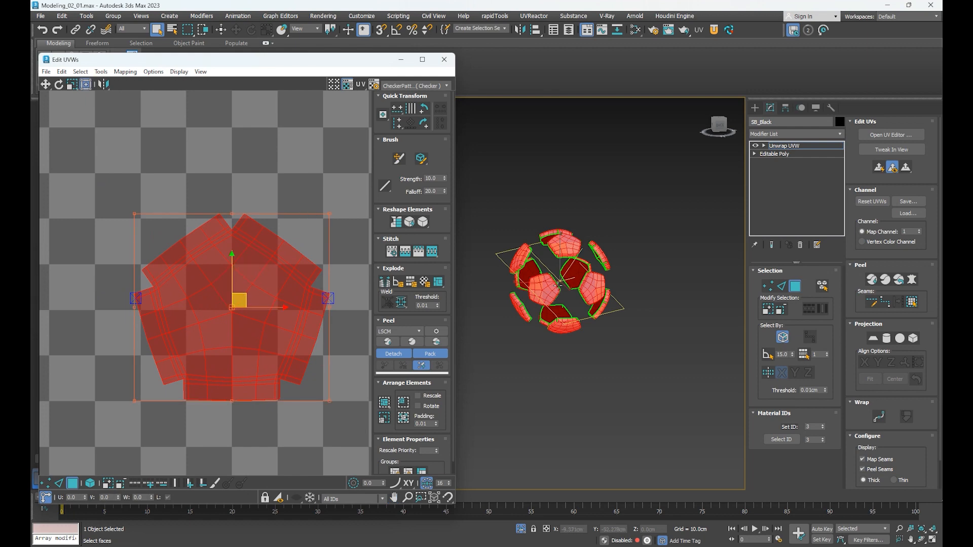
left_click(350, 232)
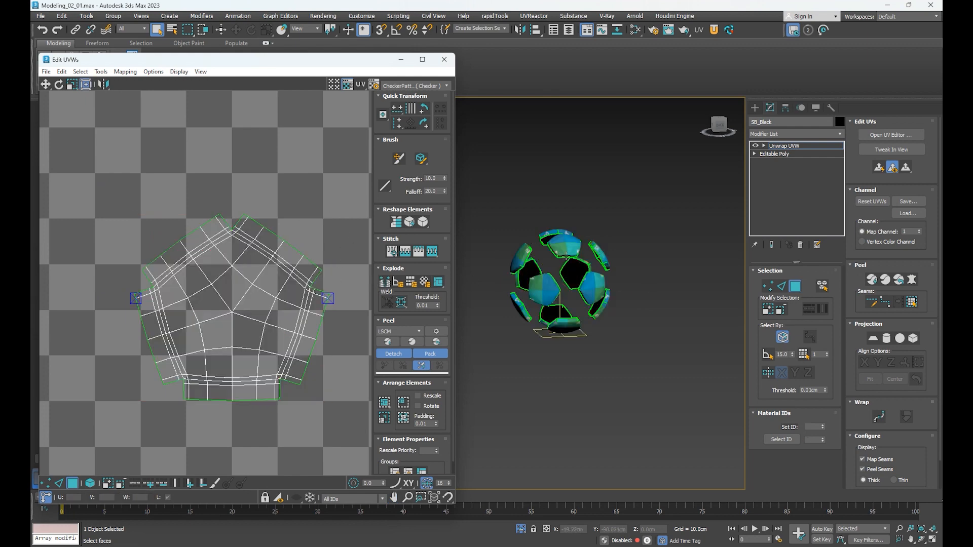
scroll(528, 290, "up", 7)
middle_click_drag(526, 289, 552, 276)
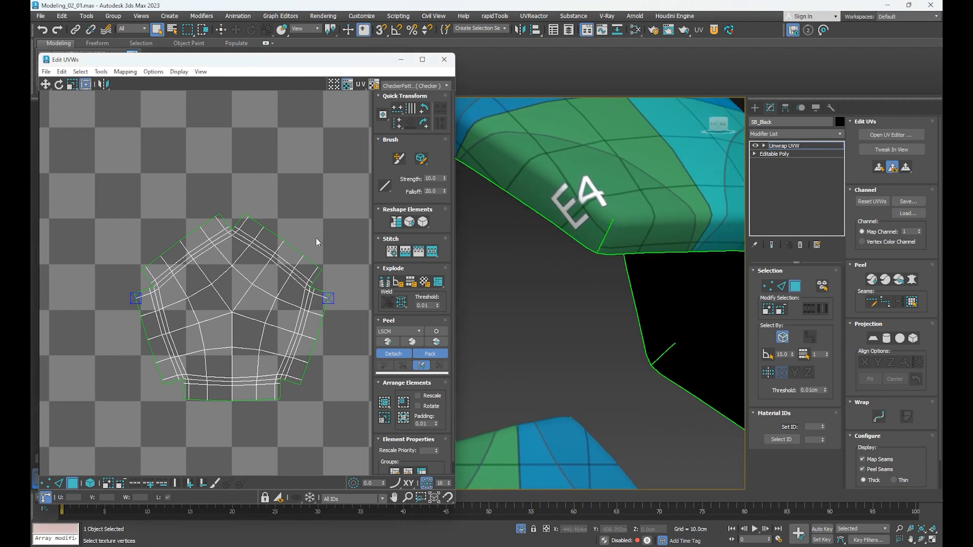
scroll(304, 236, "down", 3)
scroll(588, 224, "down", 6)
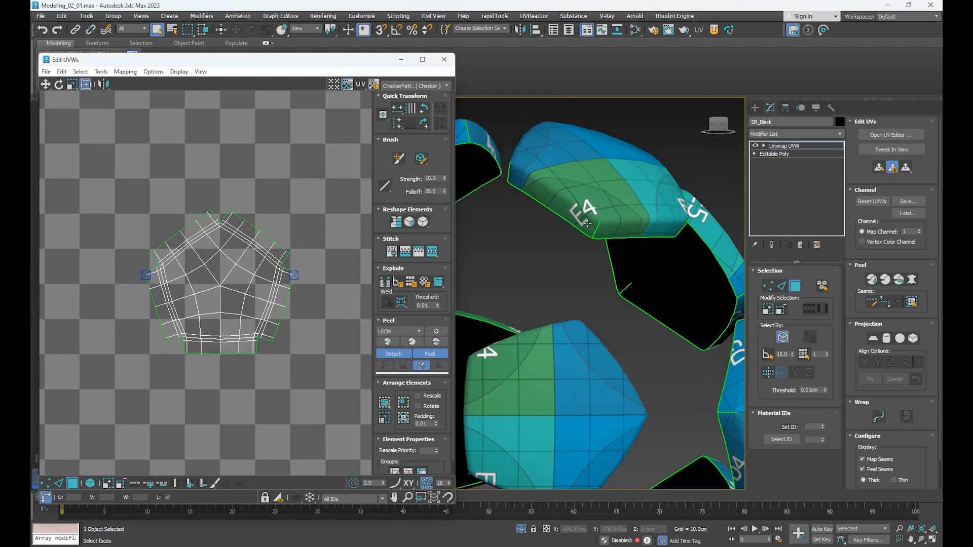
Step: Select all shells and scale the stack up uniformly until it nearly fills the 0–1 UV tile's width
scroll(224, 293, "down", 3)
middle_click_drag(231, 279, 219, 284)
key("ctrl+a")
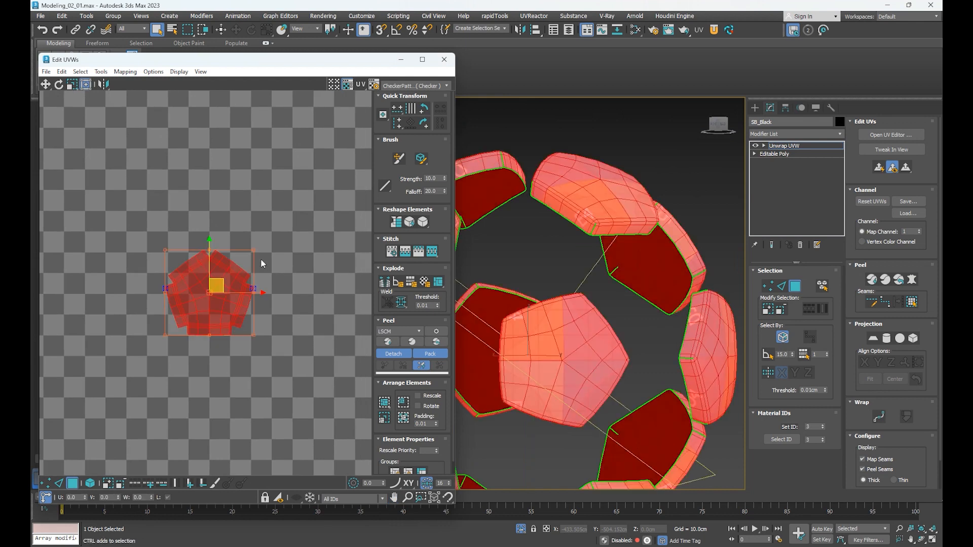
scroll(264, 267, "down", 3)
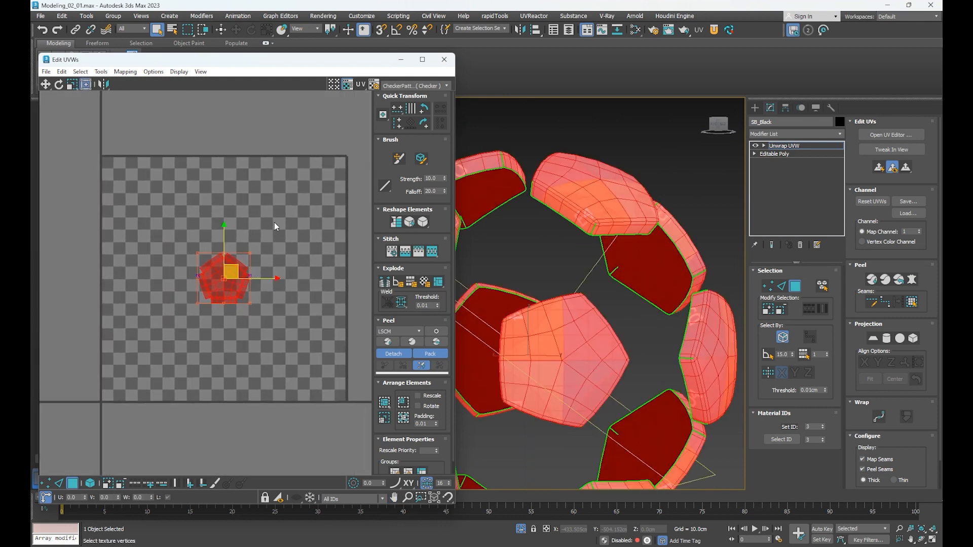
left_click(72, 84)
scroll(223, 282, "up", 4)
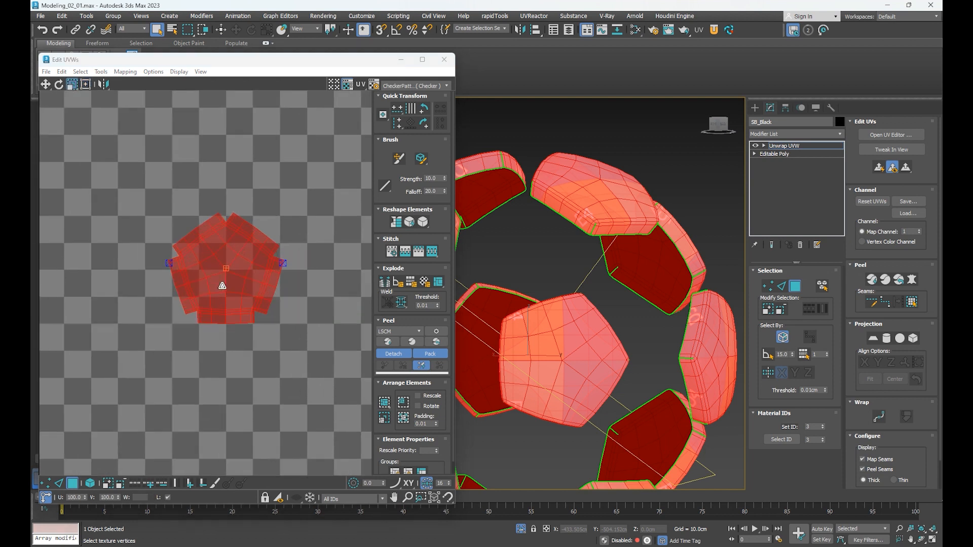
middle_click_drag(223, 282, 246, 343)
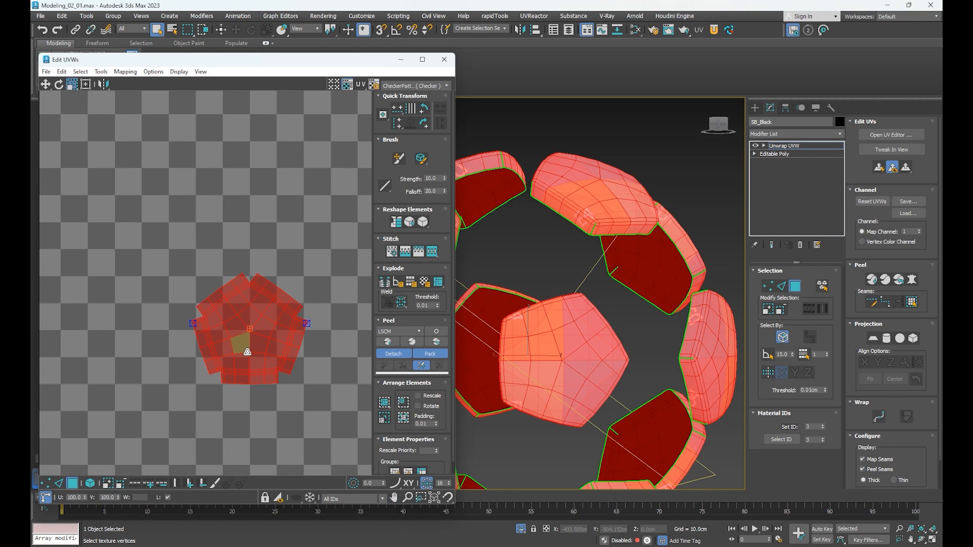
left_click_drag(254, 360, 260, 317)
scroll(260, 315, "down", 4)
middle_click_drag(264, 333, 243, 327)
left_click_drag(250, 336, 255, 314)
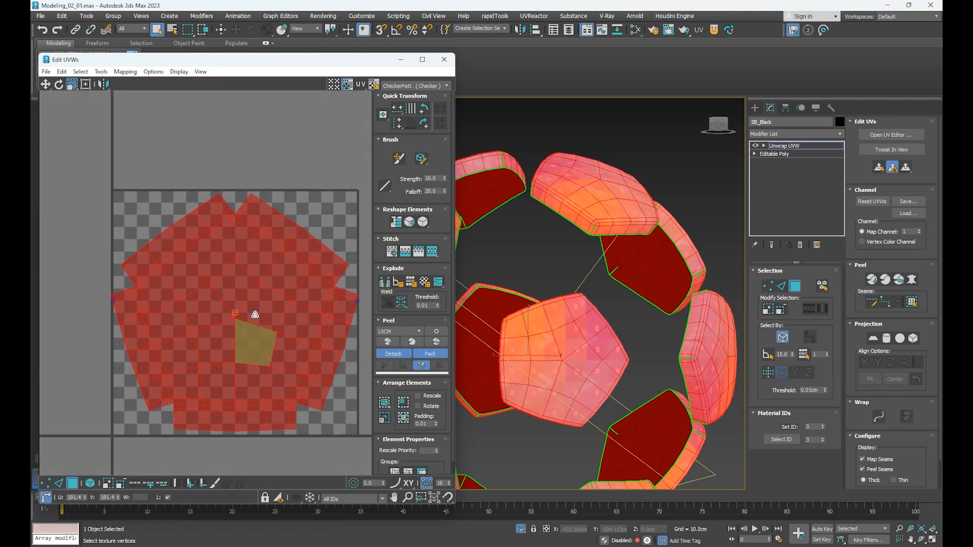
scroll(254, 332, "up", 2)
scroll(241, 254, "up", 2)
middle_click_drag(250, 112, 231, 267)
scroll(241, 269, "down", 6)
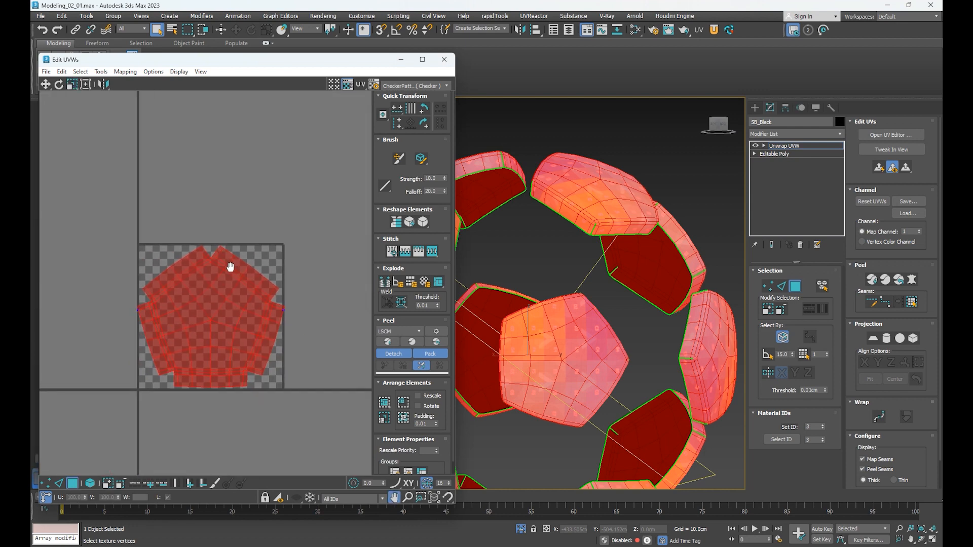
Step: Close the UV editor and convert SB_Black to an Editable Poly
left_click(444, 60)
middle_click_drag(509, 245, 465, 212)
scroll(465, 212, "down", 5)
right_click(564, 256)
left_click(665, 381)
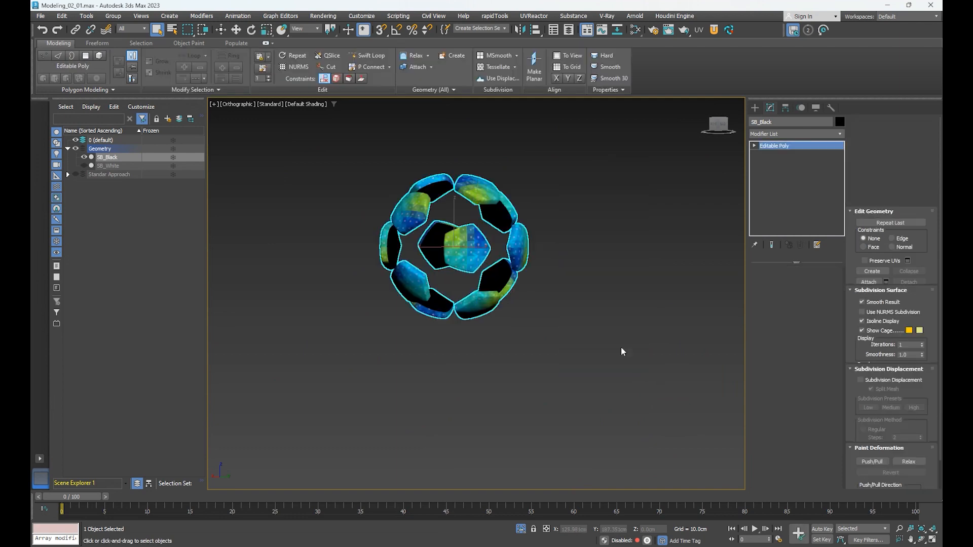
Step: Unhide SB_White so both ball parts are shown, and clear the object selection
middle_click_drag(577, 251, 569, 283)
right_click(567, 268)
left_click(584, 184)
left_click(586, 327)
scroll(454, 279, "up", 5)
scroll(454, 280, "down", 3)
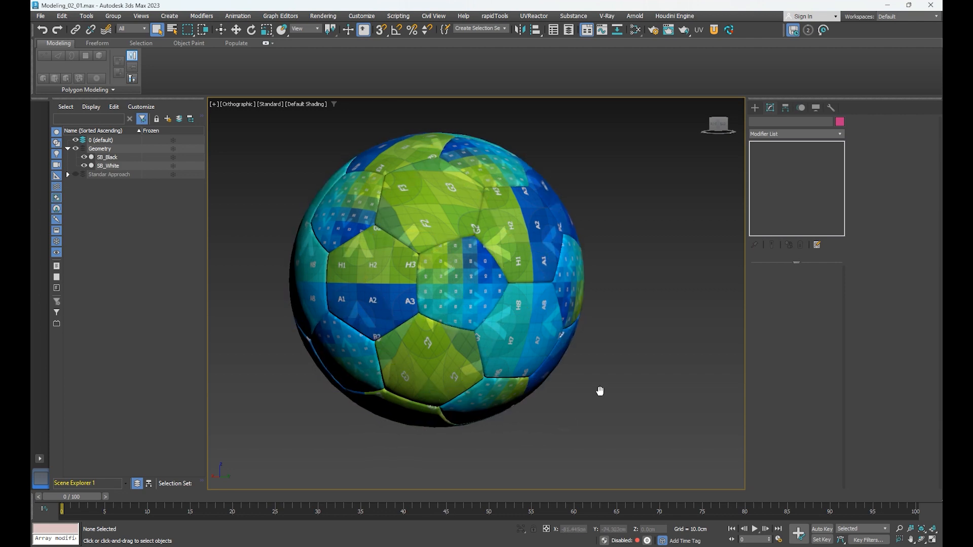
middle_click_drag(598, 391, 616, 404)
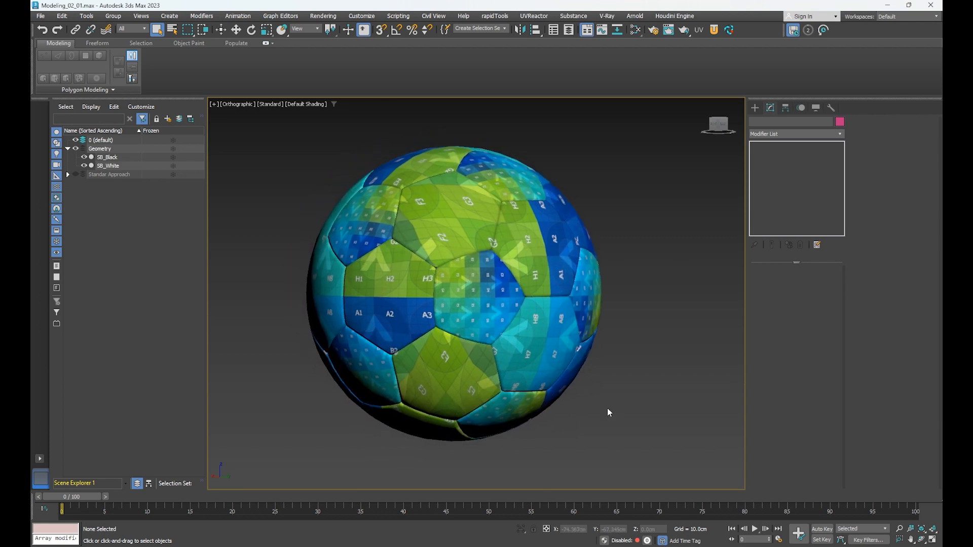
Step: Select SB_White and hide SB_Black
left_click(457, 376)
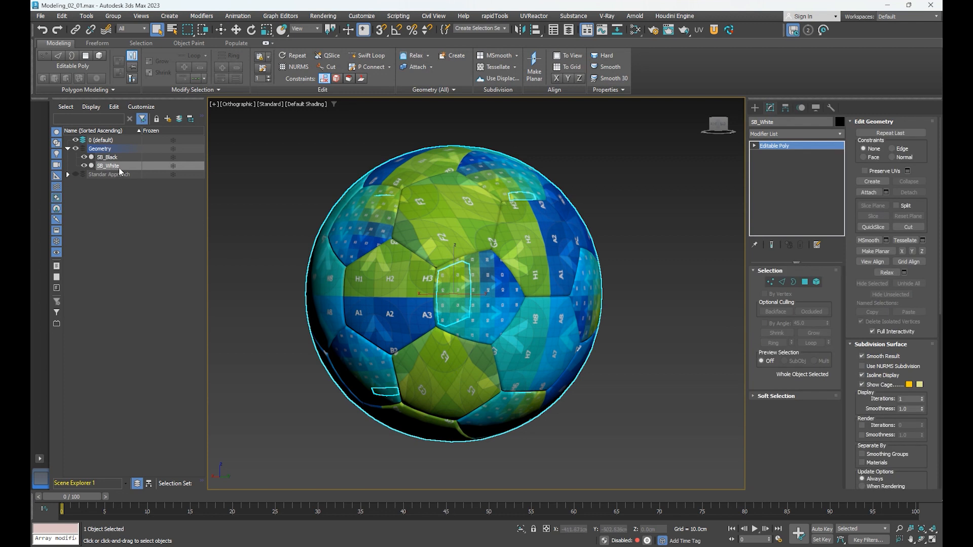
right_click(256, 183)
left_click(277, 87)
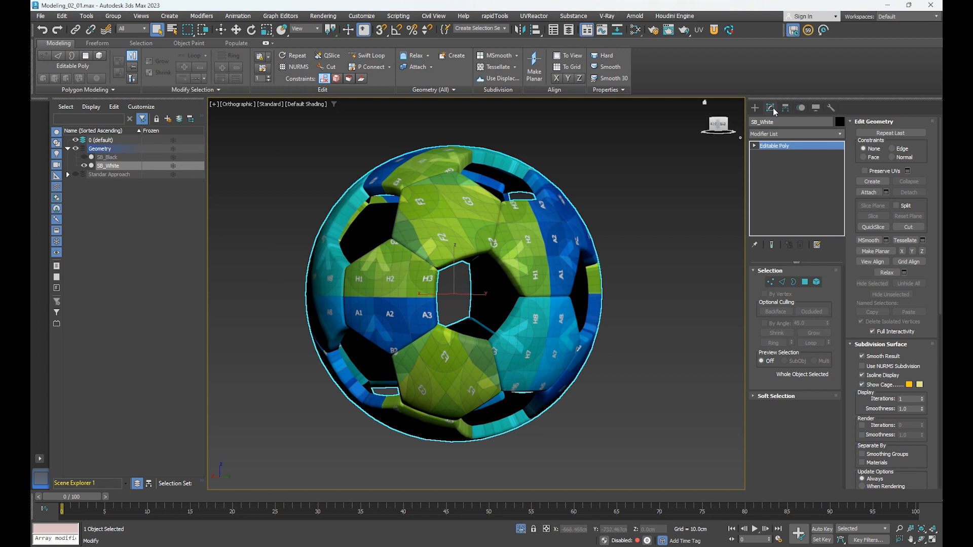
Step: Add an Unwrap UVW modifier to SB_White
left_click(783, 133)
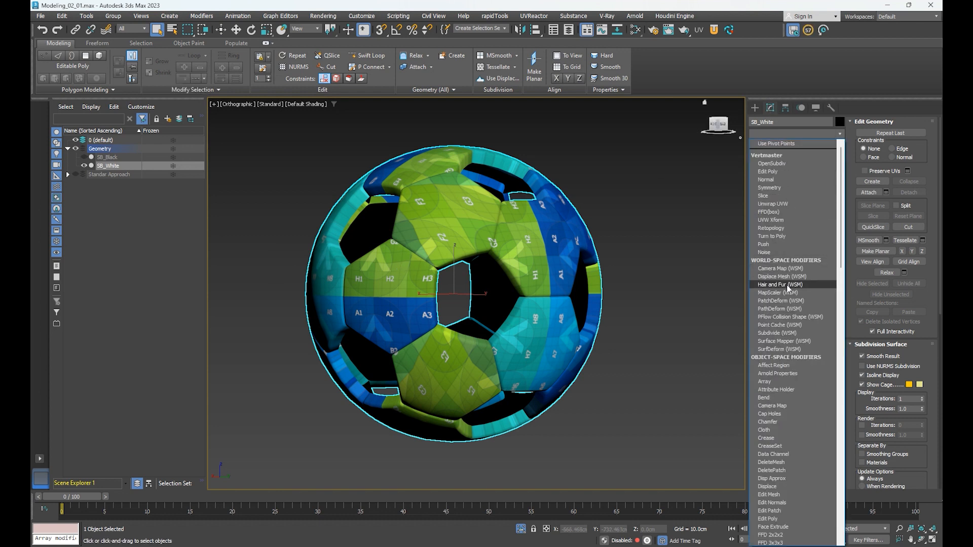
type("u")
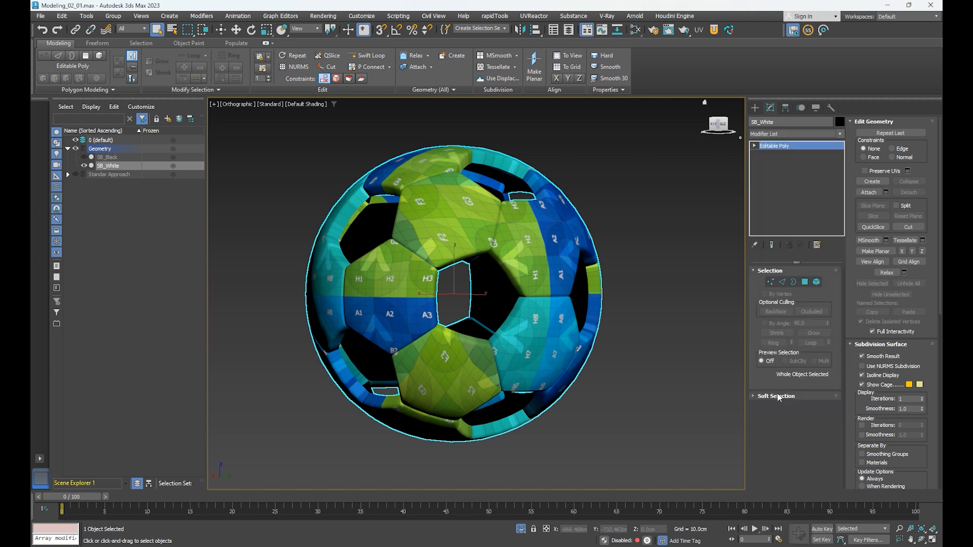
left_click(777, 393)
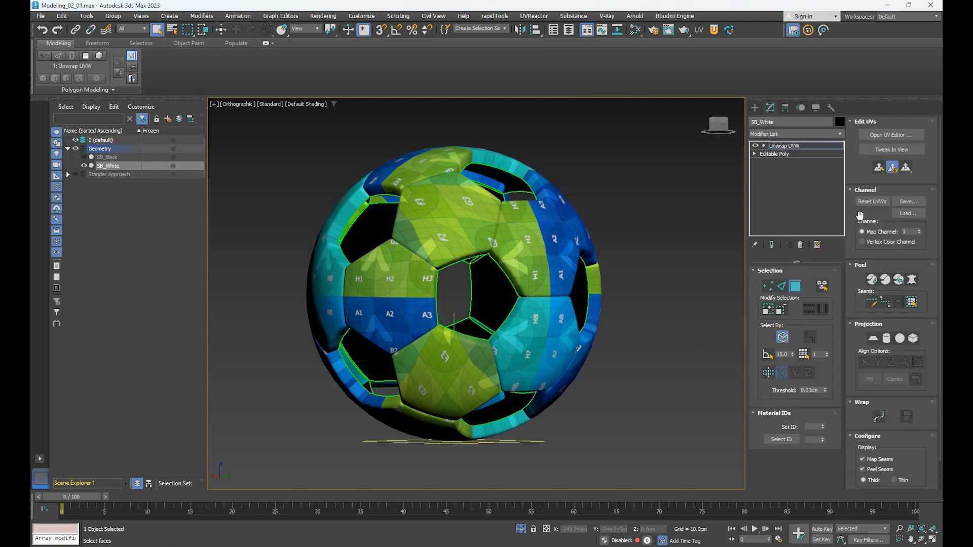
Step: Open the UV editor for SB_White and bring its whole UV layout into view beside the ball
left_click(888, 136)
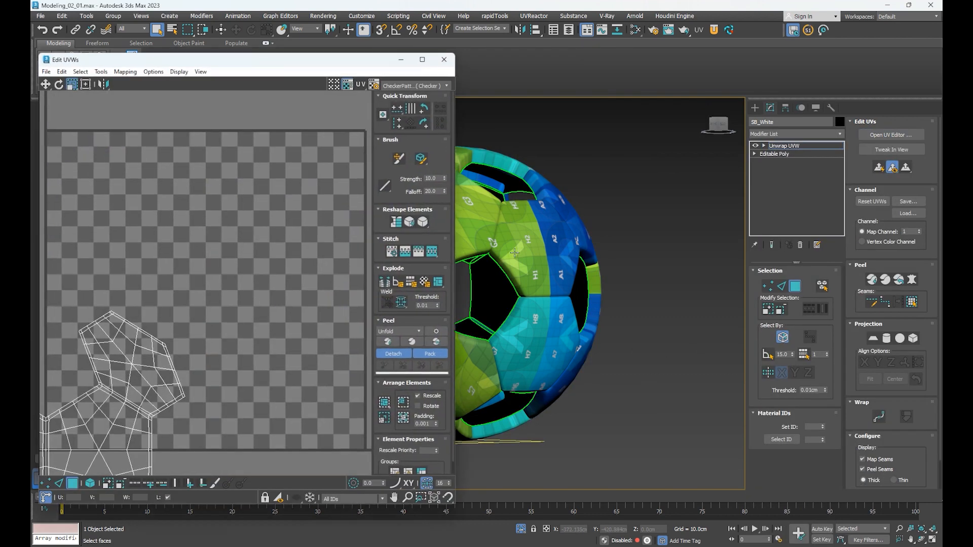
middle_click_drag(552, 288, 669, 281)
scroll(164, 336, "down", 2)
middle_click_drag(146, 340, 261, 252)
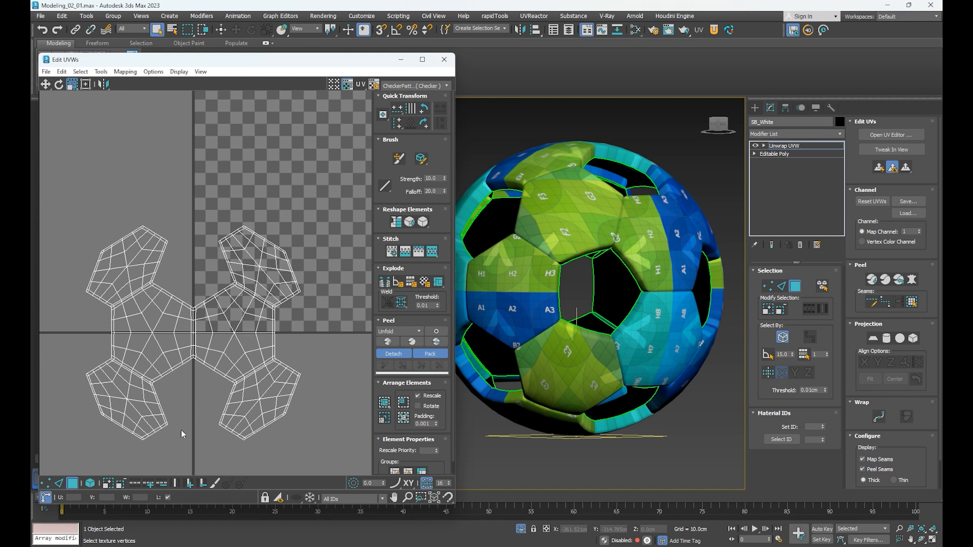
middle_click_drag(187, 415, 202, 415)
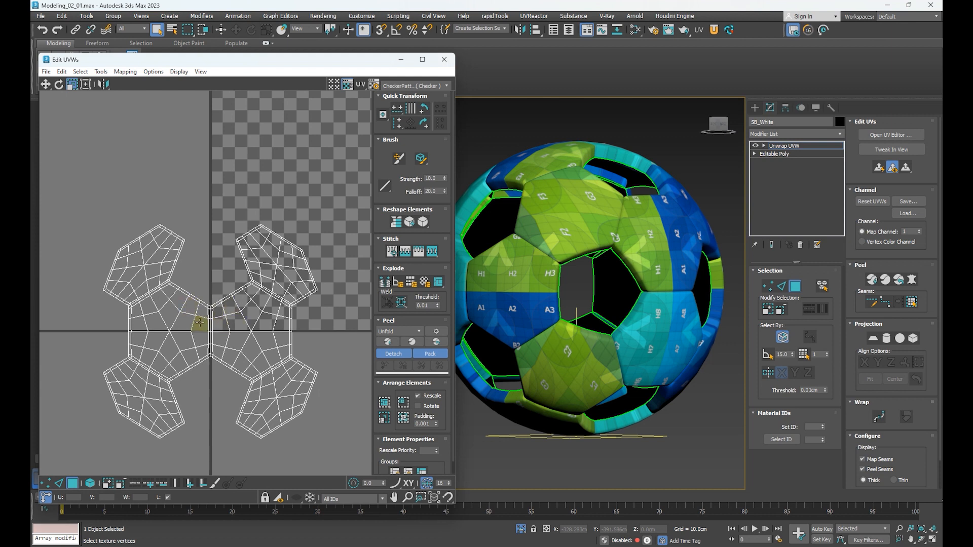
Step: In edge mode, select the edges at the upper junction of the two central UV panels and frame them in the viewport
left_click(59, 483)
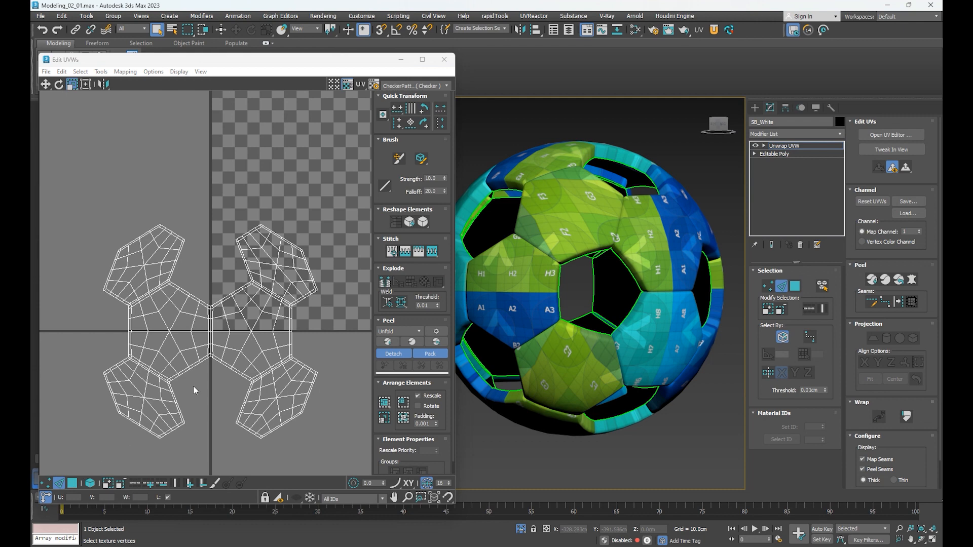
scroll(208, 305, "up", 8)
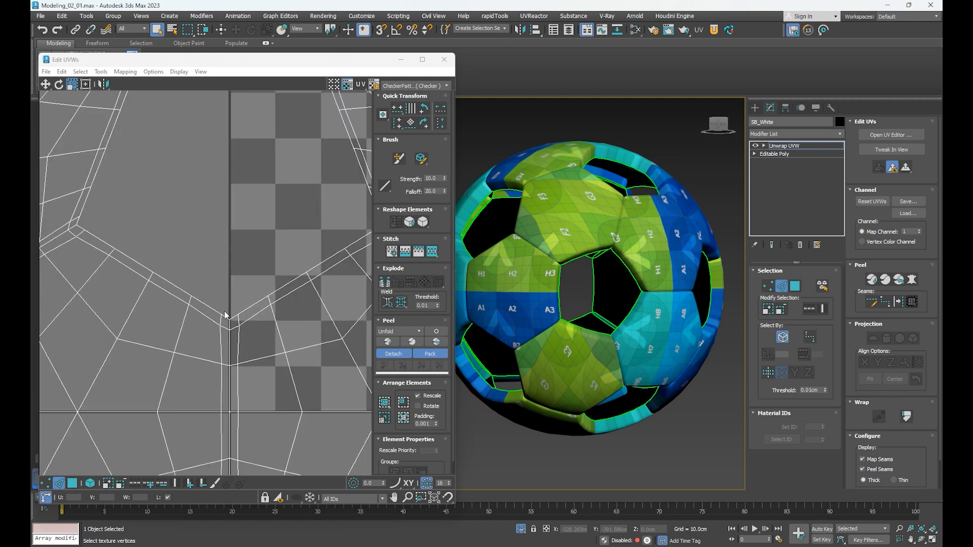
left_click(232, 338)
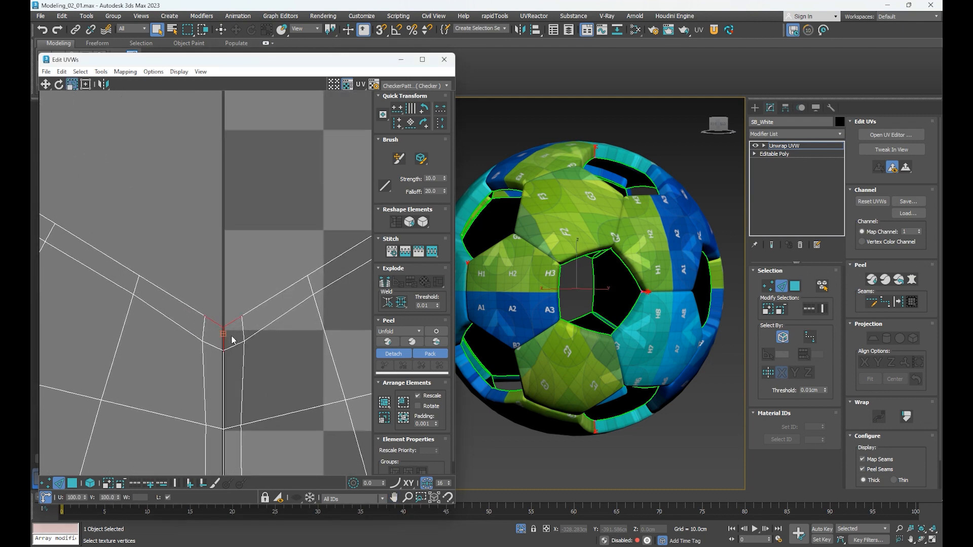
scroll(232, 341, "down", 8)
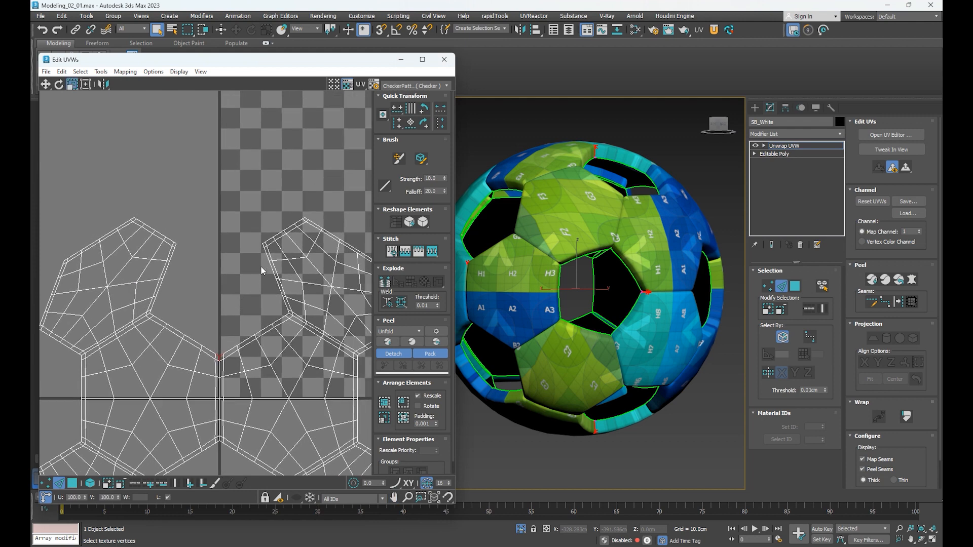
scroll(230, 352, "up", 5)
middle_click_drag(226, 387, 234, 275)
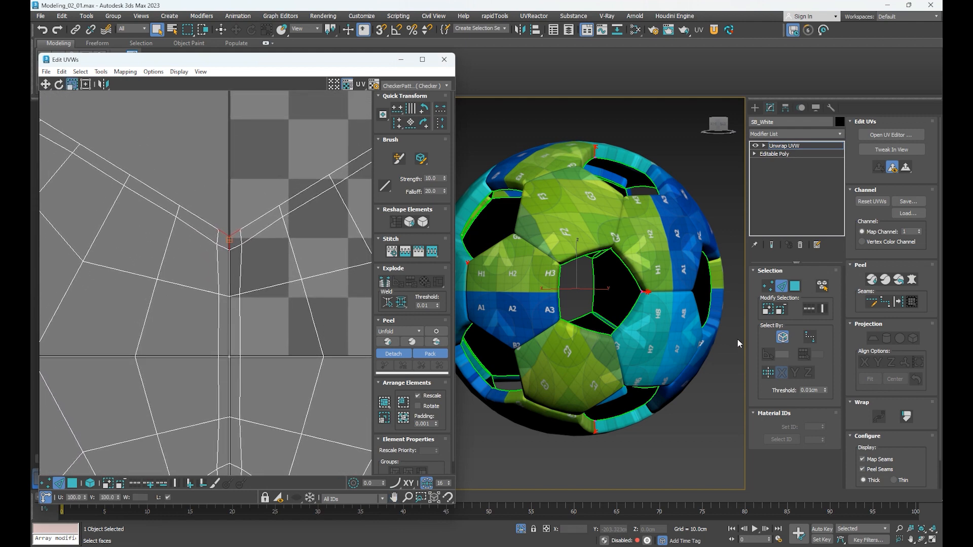
key("z")
scroll(648, 297, "up", 3)
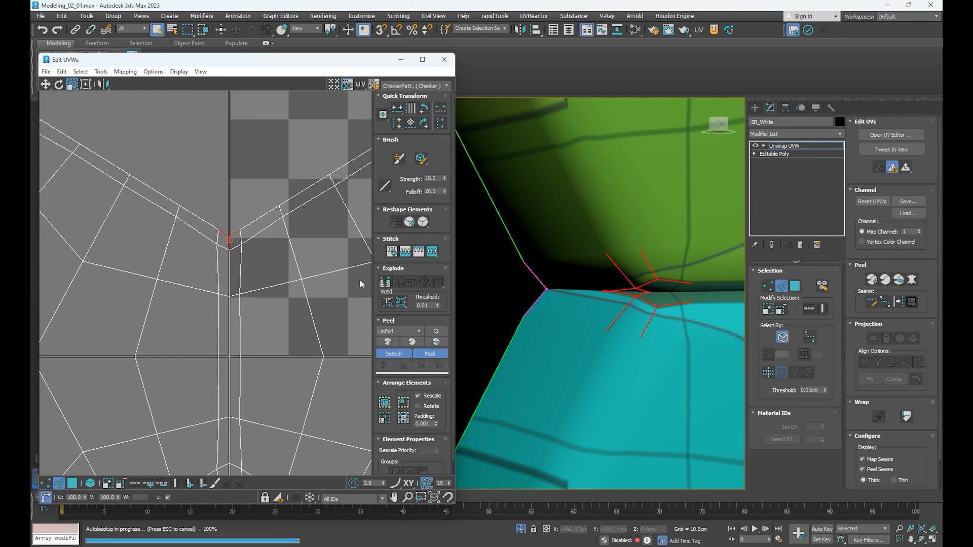
Step: Deselect the visible UV edges around that junction, keeping only the collapsed depth edges, and check them in wireframe
scroll(237, 232, "up", 2)
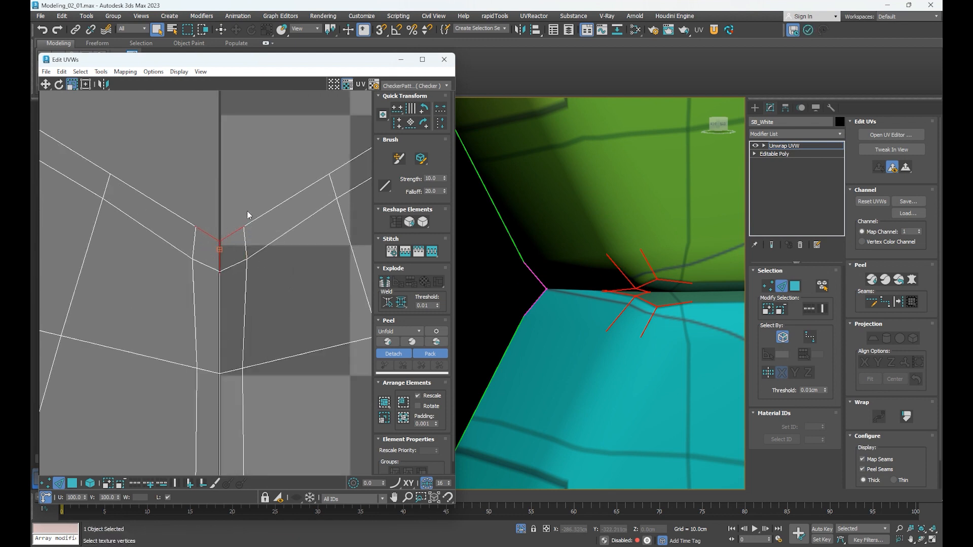
left_click(236, 233, "alt")
left_click(217, 265, "alt")
left_click(206, 233, "alt")
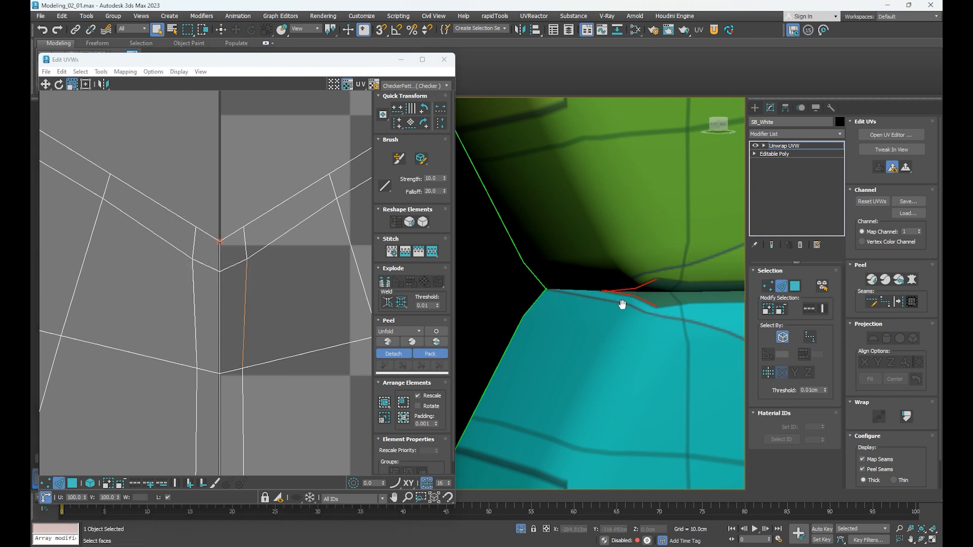
key("F3")
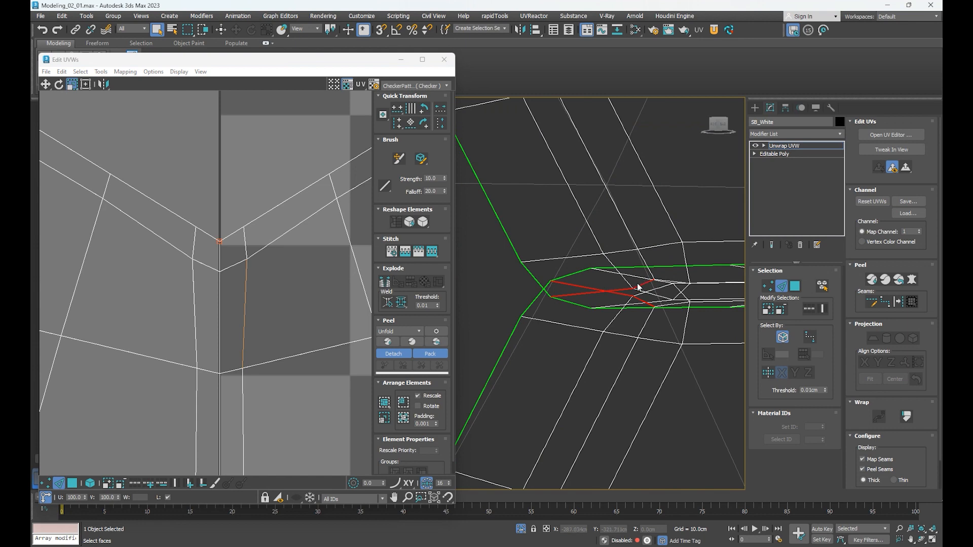
key("F3")
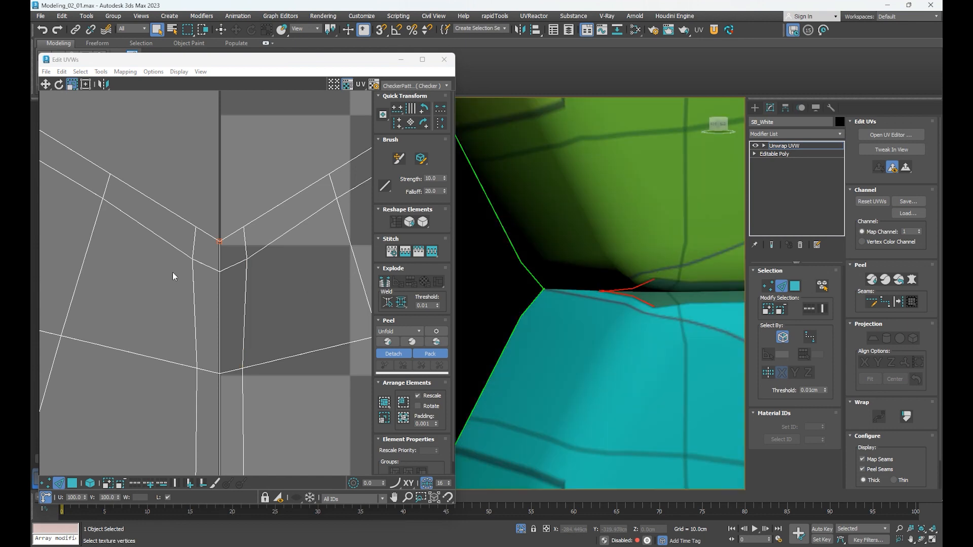
Step: Add the edges at the upper-right UV panel's inner junction to the selection, and undo the last selection change near its upper-left corner
scroll(196, 279, "down", 5)
scroll(233, 303, "up", 6)
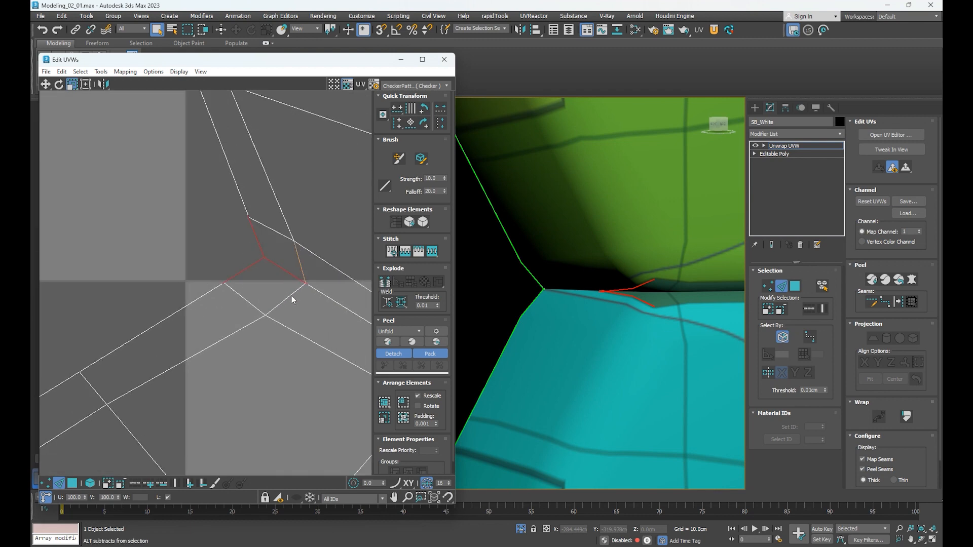
scroll(263, 223, "down", 2)
scroll(263, 221, "down", 1)
middle_click_drag(255, 217, 275, 389)
middle_click_drag(226, 233, 256, 318)
scroll(225, 230, "up", 2)
left_click_drag(224, 241, 232, 244)
key("ctrl+z")
Step: Add the depth edges at the top and upper-right corners of the upper-right UV panel, excluding the visible border edges
scroll(235, 206, "down", 3)
middle_click_drag(252, 206, 142, 327)
scroll(229, 272, "up", 4)
left_click_drag(203, 290, 263, 285)
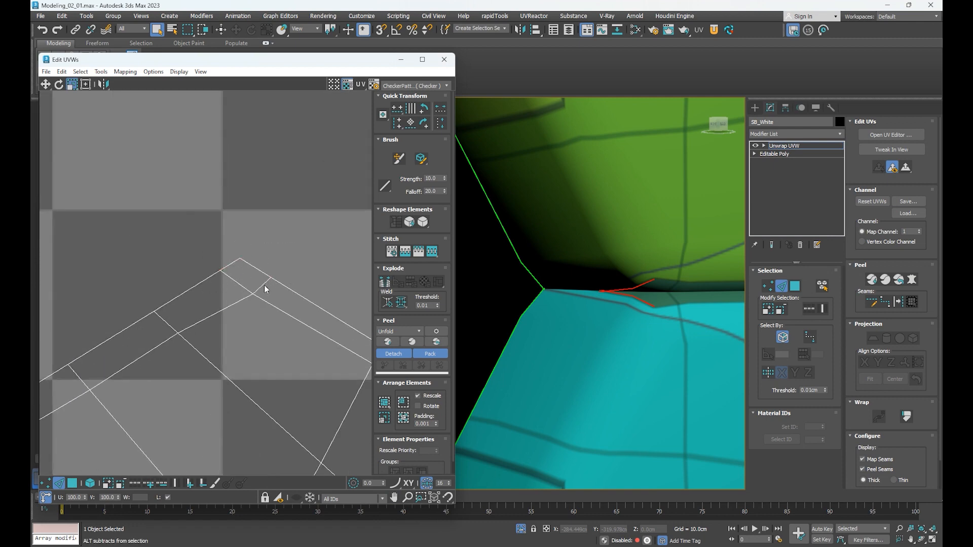
scroll(263, 285, "down", 4)
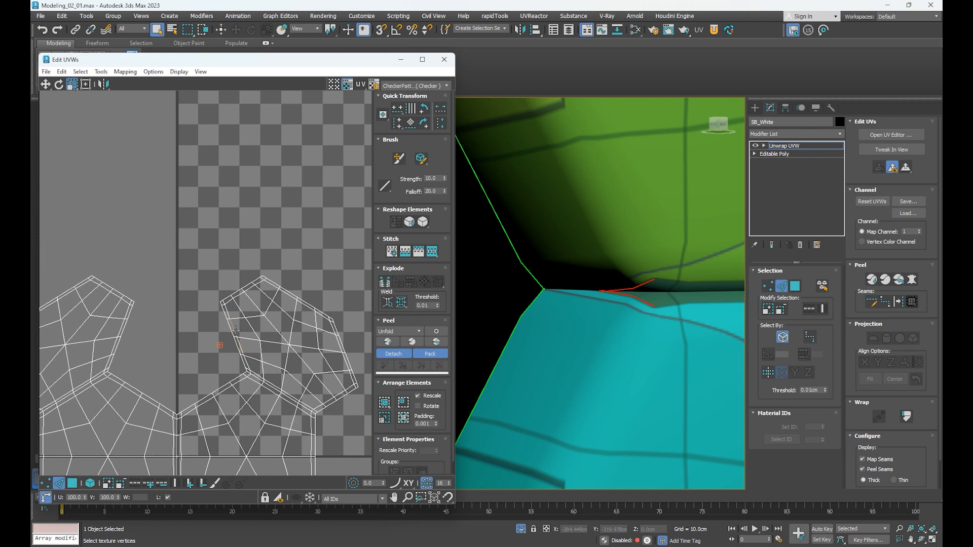
scroll(341, 334, "up", 3)
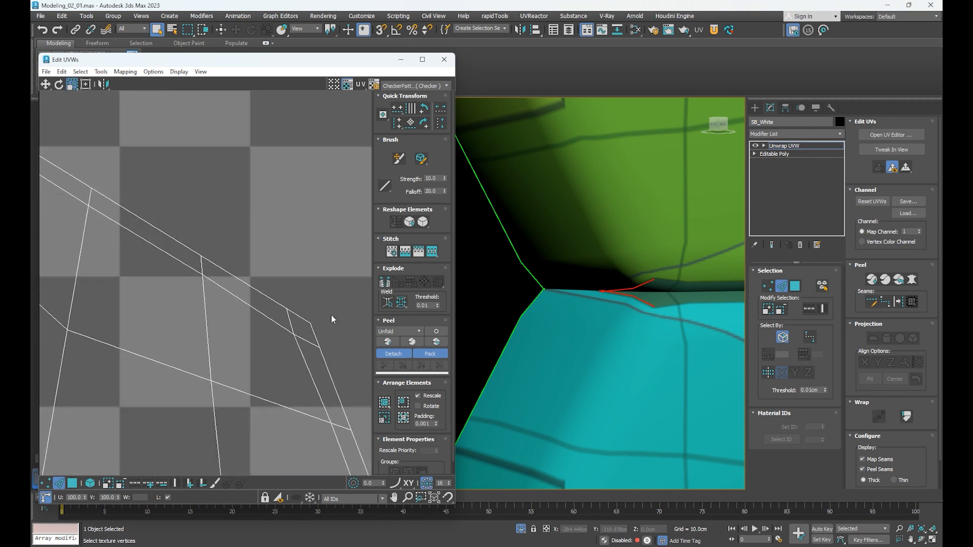
scroll(324, 315, "up", 3)
left_click_drag(322, 316, 306, 352)
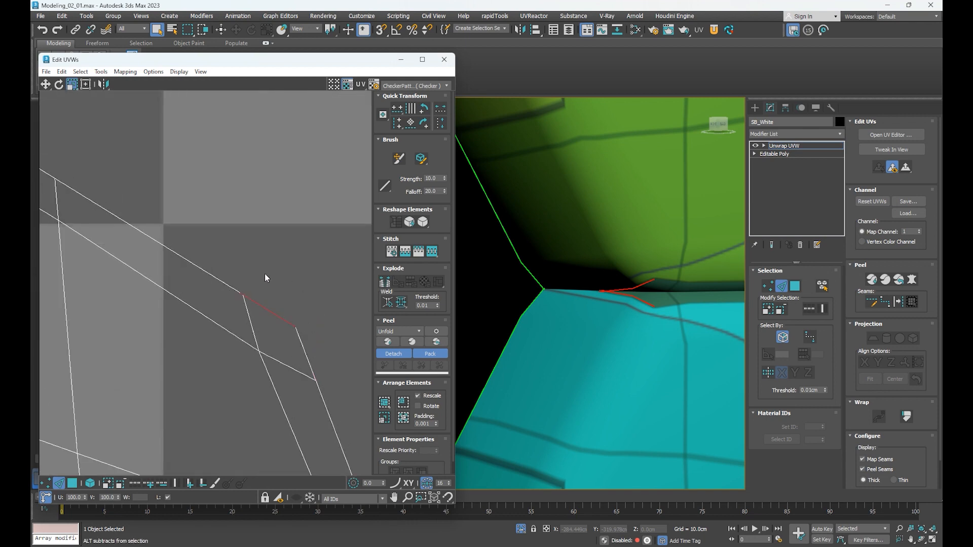
Step: Add the depth edges at the lower-right outer corner of the upper-right UV panel to the selection
scroll(251, 318, "down", 3)
middle_click_drag(269, 403, 253, 244)
middle_click_drag(297, 415, 267, 293)
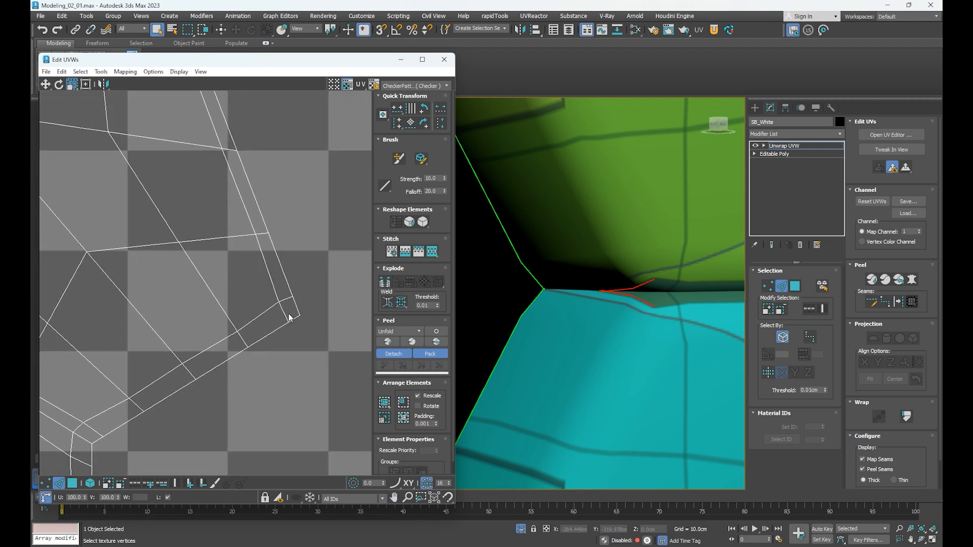
scroll(285, 308, "up", 3)
left_click_drag(320, 263, 295, 289)
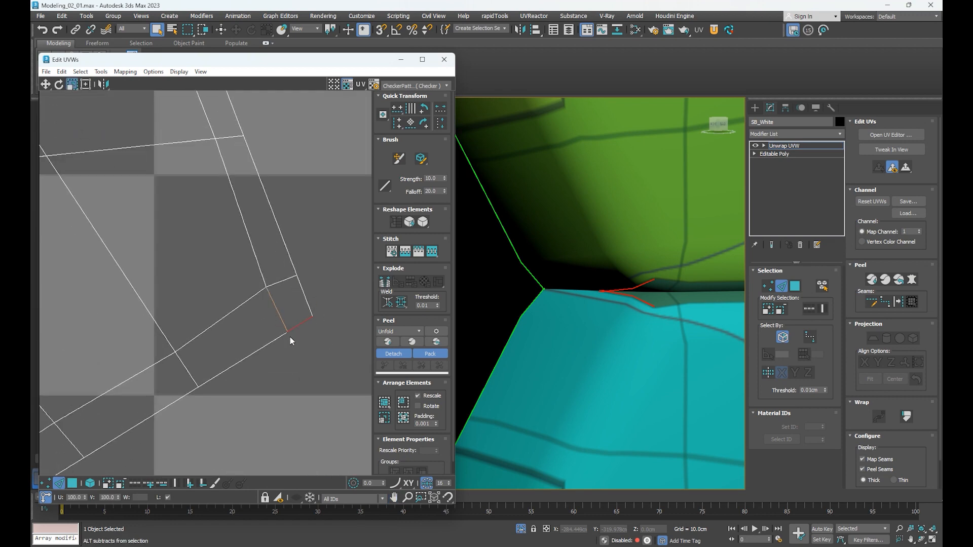
Step: Add the depth edges at the outer junction of the upper-right and right central UV panels, deselecting the adjoining border edges
scroll(250, 398, "down", 3)
middle_click_drag(250, 398, 206, 311)
scroll(230, 305, "up", 4)
left_click_drag(201, 288, 200, 287)
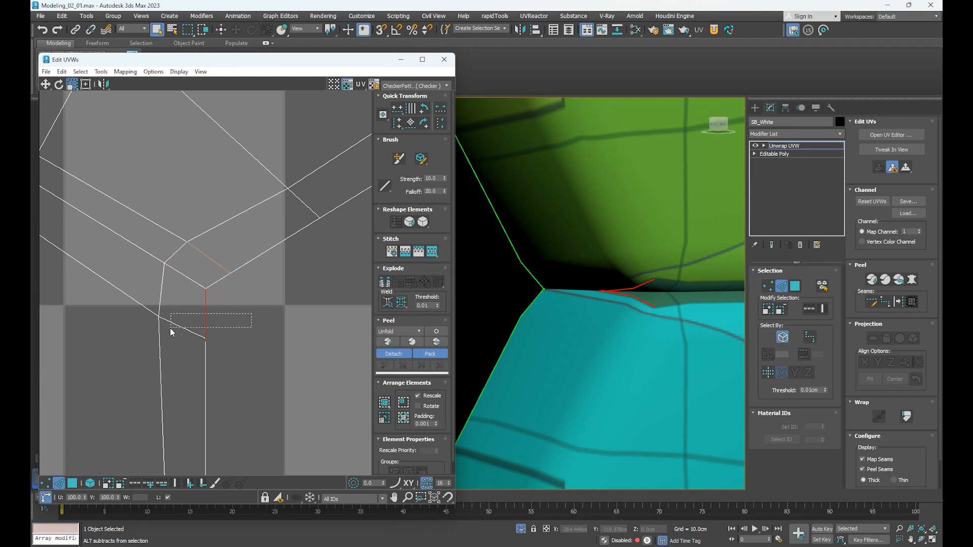
left_click_drag(172, 327, 171, 329, "alt")
Step: Add the depth edges at the outer junction of the right central and lower-right UV panels to the selection
scroll(198, 362, "down", 3)
middle_click_drag(200, 399, 283, 153)
scroll(278, 325, "up", 3)
left_click_drag(267, 297, 248, 313)
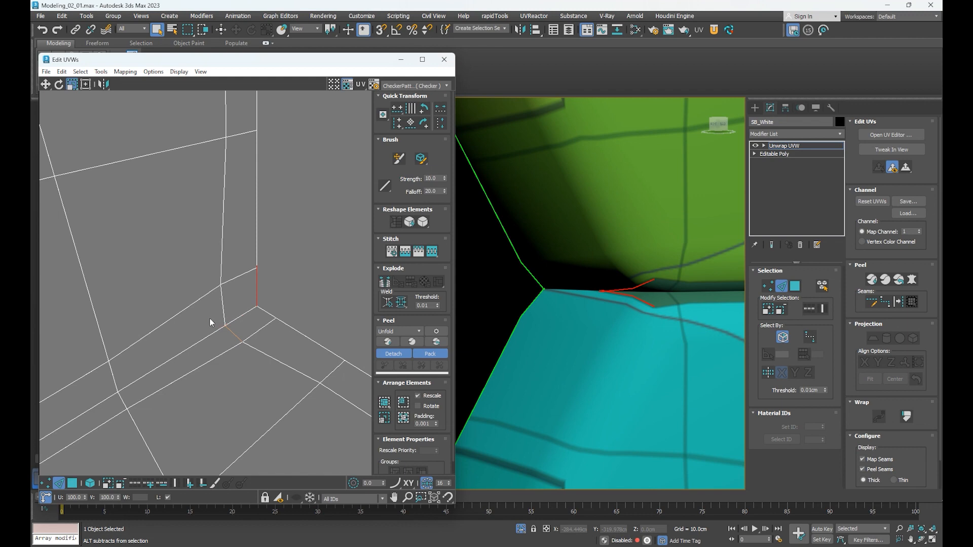
Step: Add the depth edges at the rightmost corner of the lower-right UV panel, leaving out its visible border edges
scroll(279, 282, "down", 3)
middle_click_drag(312, 334, 211, 281)
scroll(267, 304, "up", 3)
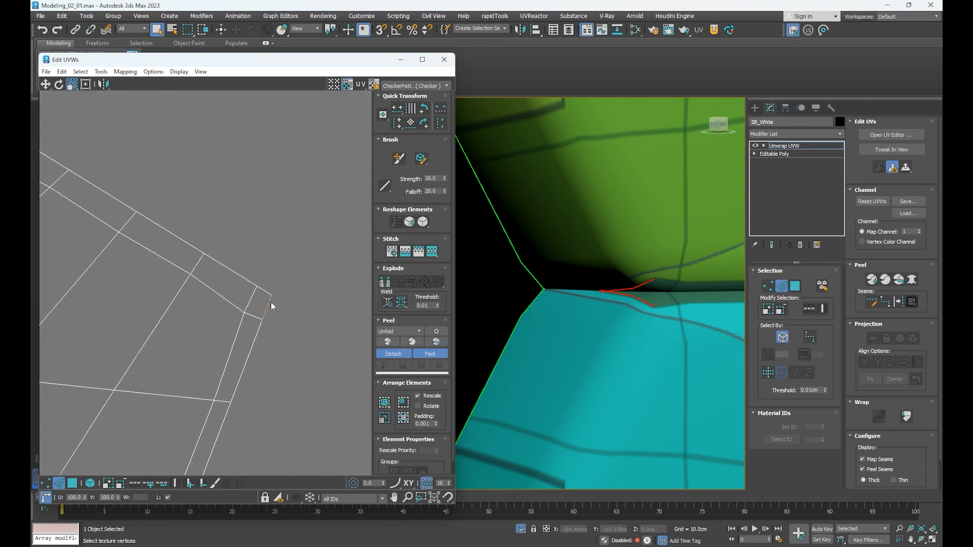
scroll(266, 293, "up", 2)
left_click_drag(268, 277, 248, 290)
left_click(297, 341)
Step: Add the depth edges at the lower-right and bottom corners of the lower-right UV panel to the selection
scroll(297, 342, "down", 4)
middle_click_drag(283, 380, 304, 197)
scroll(252, 366, "up", 3)
left_click_drag(264, 319, 239, 283)
scroll(228, 323, "down", 4)
scroll(263, 334, "up", 3)
left_click_drag(219, 333, 241, 291, "ctrl")
Step: Add the depth edges at the lower-left corner of the lower-right UV panel to the selection
scroll(214, 327, "down", 3)
middle_click_drag(123, 294, 305, 361)
scroll(258, 293, "up", 3)
left_click_drag(206, 328, 229, 302)
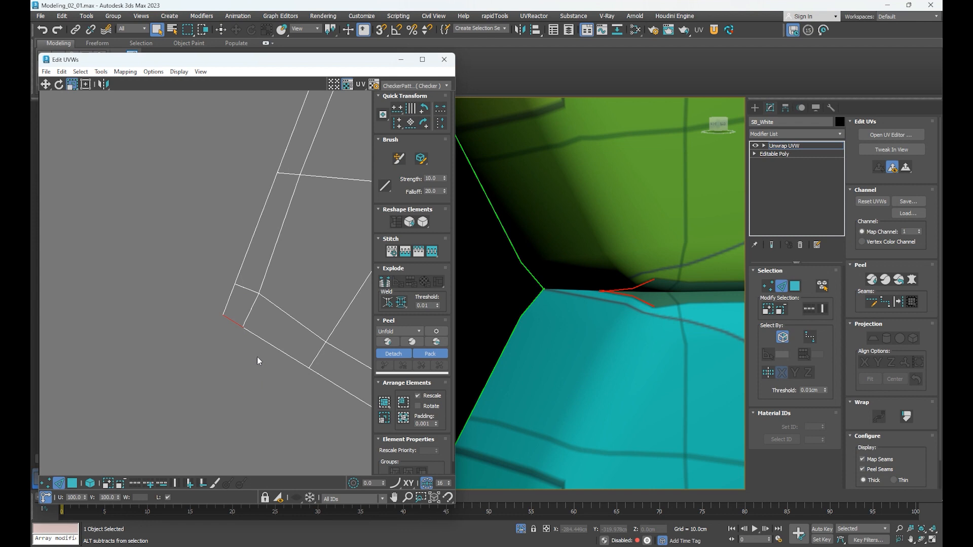
Step: Add the depth edges at the inner junction of the right central and lower-right UV panels, deselecting the visible edges around it
scroll(232, 323, "down", 3)
middle_click_drag(226, 285, 211, 400)
middle_click_drag(234, 258, 215, 378)
scroll(288, 329, "up", 3)
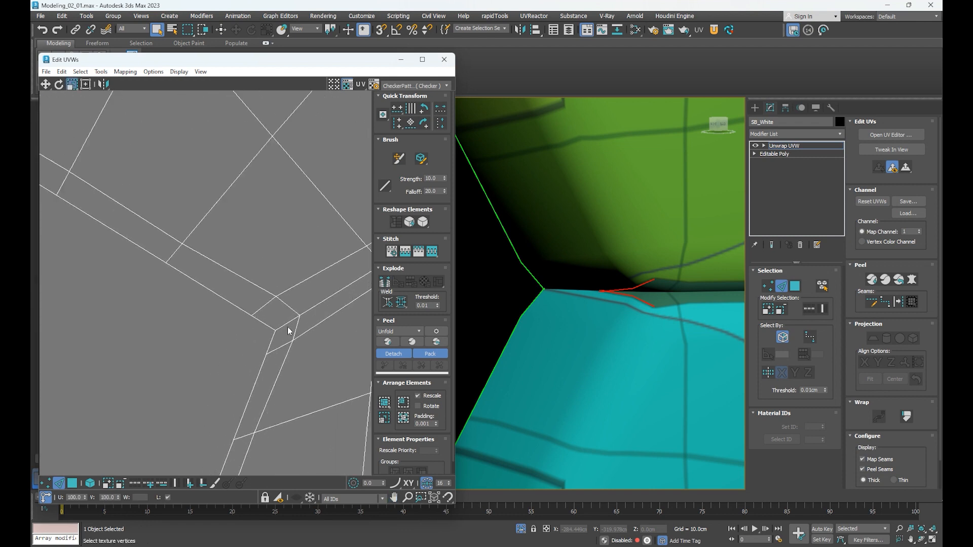
left_click_drag(304, 327, 279, 292, "alt")
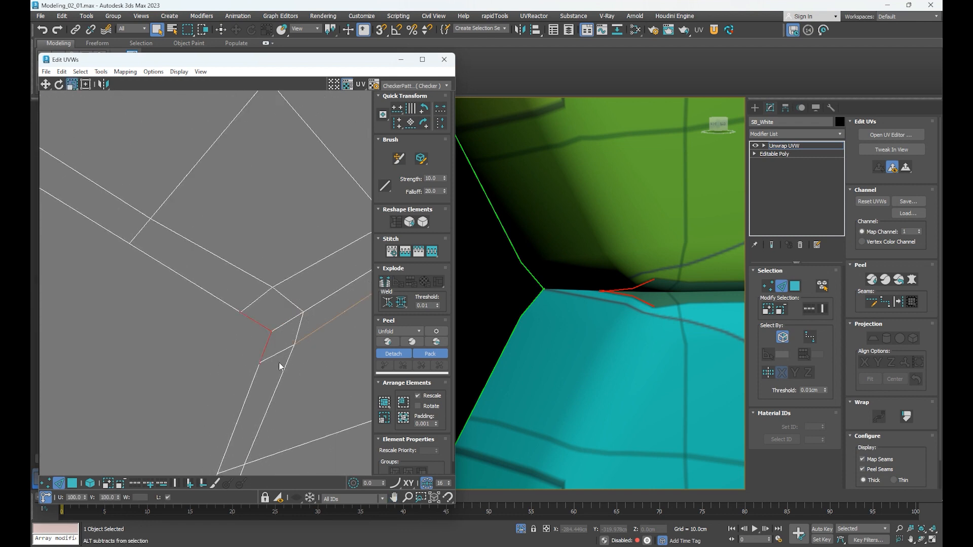
left_click_drag(293, 361, 197, 335, "alt")
left_click(243, 285)
Step: Add the depth edges at the lower junction of the two central UV panels, deselecting the adjoining border edges
scroll(244, 285, "down", 5)
middle_click_drag(147, 277, 287, 347)
scroll(247, 307, "up", 3)
scroll(247, 311, "up", 3)
left_click_drag(262, 300, 261, 298, "ctrl")
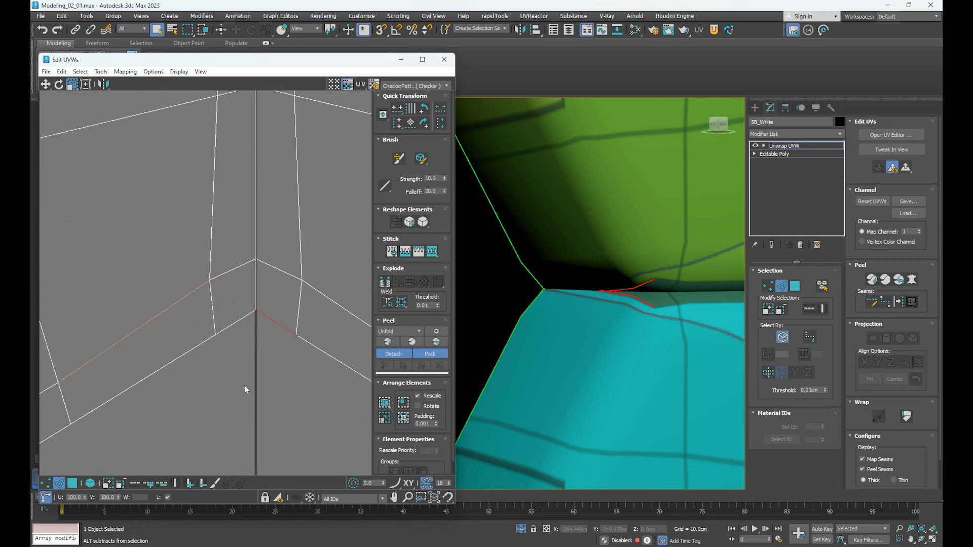
left_click_drag(311, 332, 315, 327, "alt")
Step: Add the depth edges at the inner junction of the left central and lower-left UV panels, deselecting the surrounding visible edges
scroll(315, 327, "down", 4)
middle_click_drag(276, 390, 338, 272)
scroll(170, 332, "up", 3)
left_click_drag(169, 314, 168, 314, "ctrl")
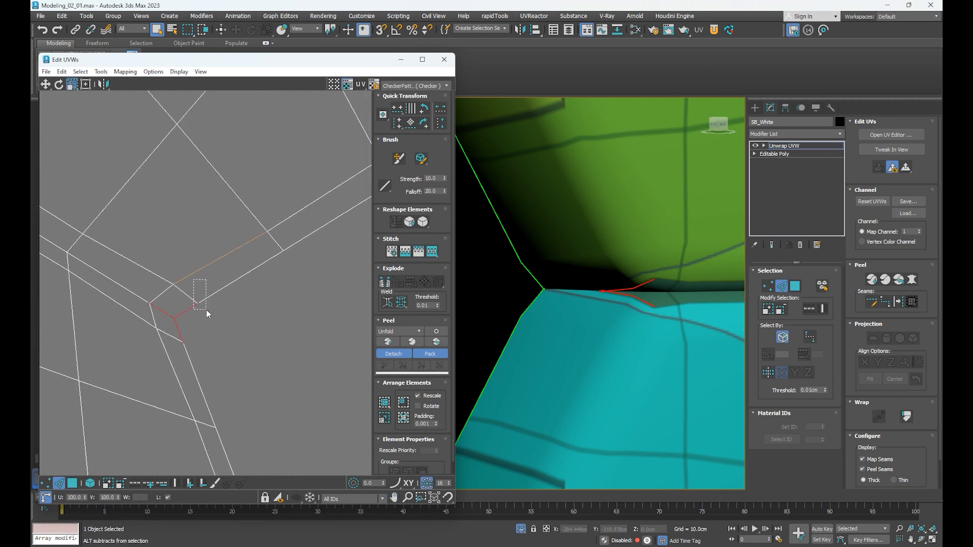
left_click(173, 336, "alt")
left_click_drag(124, 275, 154, 317, "alt")
Step: Add the depth edges at the lower-right corner of the lower-left UV panel, deselecting its visible border edges
scroll(155, 317, "down", 4)
middle_click_drag(185, 395, 197, 269)
scroll(239, 360, "up", 2)
scroll(239, 359, "up", 2)
left_click(254, 386, "ctrl")
left_click(256, 369, "ctrl")
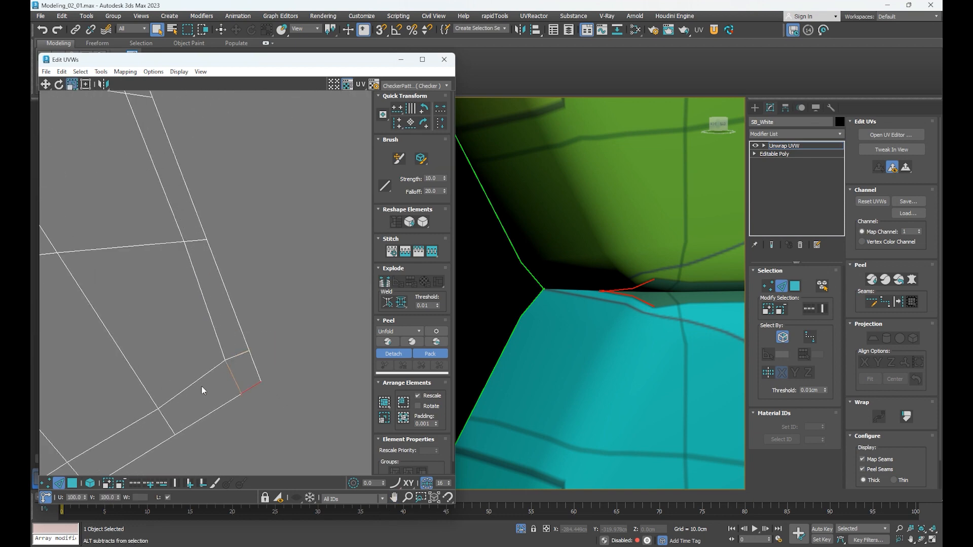
left_click_drag(228, 388, 247, 405, "alt")
Step: Add the depth edges at the bottom corner of the lower-left UV panel to the selection
scroll(247, 405, "down", 4)
middle_click_drag(247, 404, 328, 319)
scroll(197, 394, "up", 3)
left_click_drag(204, 400, 248, 378)
left_click(196, 330)
Step: Add the depth edges at the corners on the outer left side of the lower-left UV panel, deselecting the visible border edges
scroll(196, 331, "down", 3)
middle_click_drag(195, 333, 345, 417)
middle_click_drag(147, 309, 290, 420)
middle_click_drag(215, 372, 231, 384)
scroll(187, 353, "up", 3)
left_click_drag(136, 366, 154, 344)
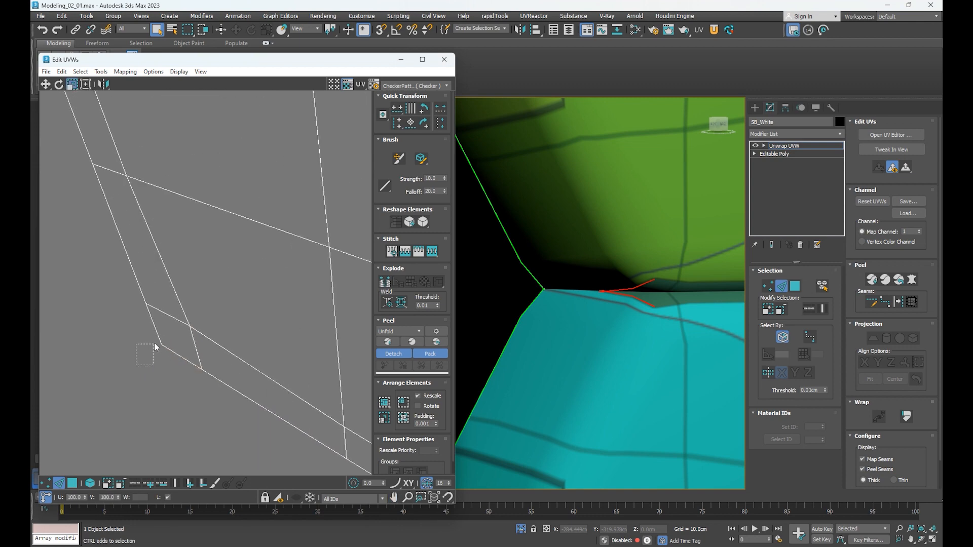
left_click_drag(170, 311, 170, 312)
scroll(169, 313, "down", 3)
scroll(160, 283, "up", 5)
scroll(162, 307, "up", 2)
left_click_drag(153, 297, 185, 325)
left_click_drag(169, 367, 200, 350, "alt")
Step: Add the depth edges at the outer junction of the left central and lower-left UV panels, deselecting the visible edges around it
scroll(196, 278, "down", 3)
middle_click_drag(216, 258, 125, 387)
middle_click_drag(210, 330, 194, 360)
scroll(245, 347, "up", 3)
scroll(245, 348, "up", 1)
left_click_drag(175, 329, 257, 374)
left_click_drag(225, 318, 176, 311, "alt")
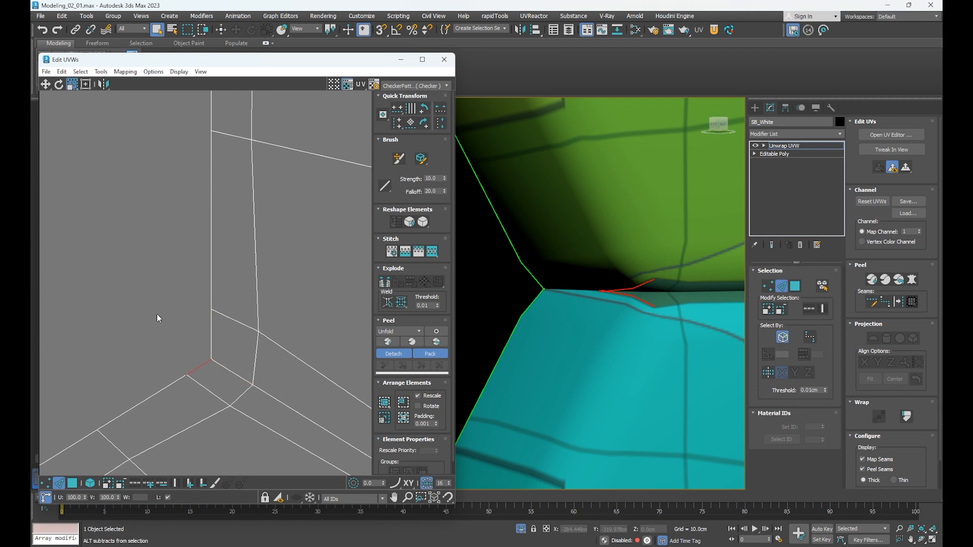
left_click_drag(120, 340, 191, 396, "alt")
Step: Add the depth edges at the outer junction of the left central and upper-left UV panels, deselecting the adjoining visible edges
scroll(193, 390, "down", 3)
middle_click_drag(192, 283, 203, 416)
middle_click_drag(216, 272, 221, 408)
middle_click_drag(230, 239, 239, 330)
scroll(238, 326, "up", 3)
left_click_drag(209, 345, 245, 282)
left_click_drag(158, 287, 210, 326, "alt")
Step: Add the edges at the leftmost corner of the upper-left UV panel to the selection
scroll(240, 357, "down", 3)
mouse_move(236, 349)
middle_mouse_down()
mouse_move(215, 347)
mouse_move(229, 363)
middle_mouse_up()
scroll(223, 360, "up", 3)
scroll(217, 352, "up", 3)
left_click_drag(240, 364, 249, 401)
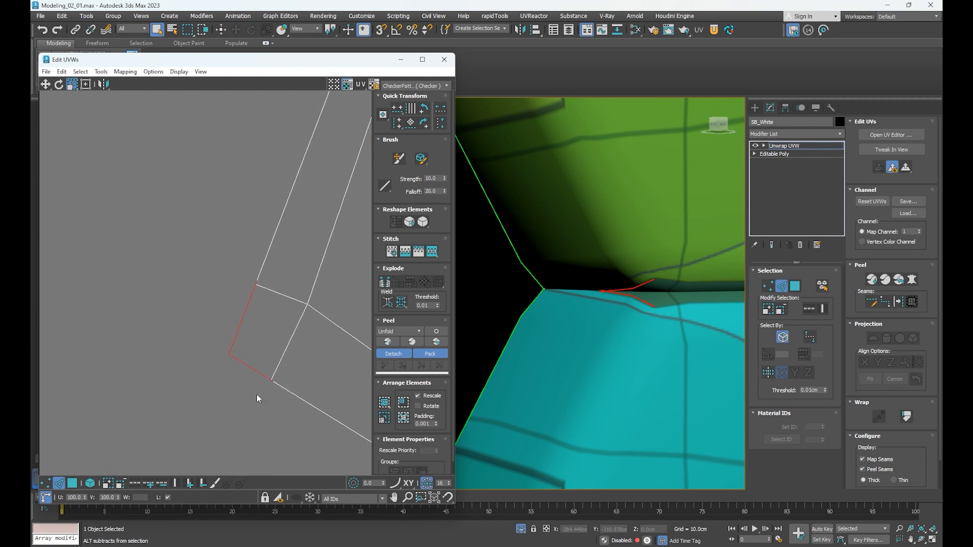
Step: Add the depth edges at the upper-left corner of the upper-left UV panel, deselecting the visible border edges around it
scroll(232, 286, "down", 3)
middle_click_drag(264, 177, 237, 352)
scroll(228, 313, "up", 2)
left_click_drag(207, 279, 251, 322)
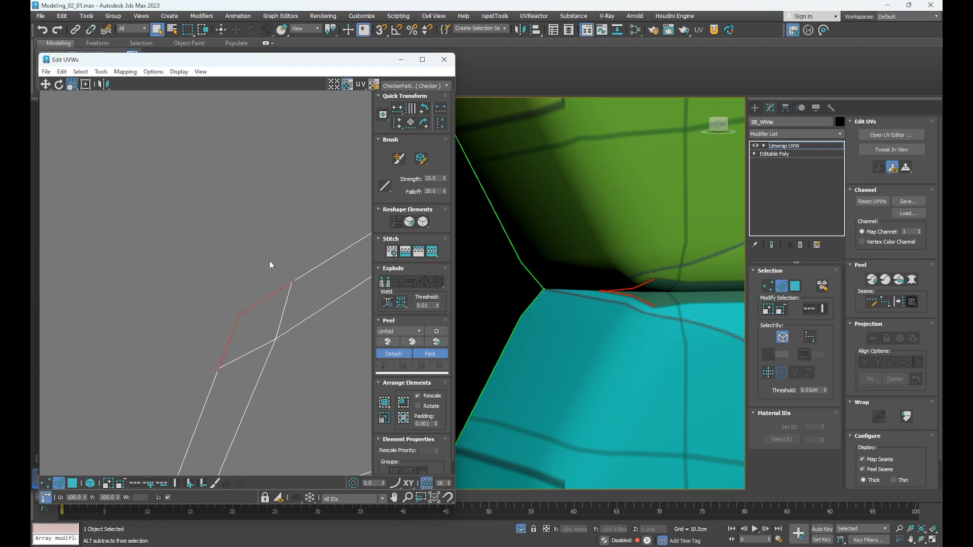
left_click_drag(272, 370, 197, 354)
Step: Add the depth edges at the top corner of the upper-left UV panel, deselecting the adjoining border edges
scroll(198, 354, "down", 5)
middle_click_drag(290, 321, 180, 348)
middle_click_drag(254, 273, 214, 303)
scroll(213, 303, "up", 3)
left_click_drag(234, 281, 264, 319)
left_click(219, 322, "alt")
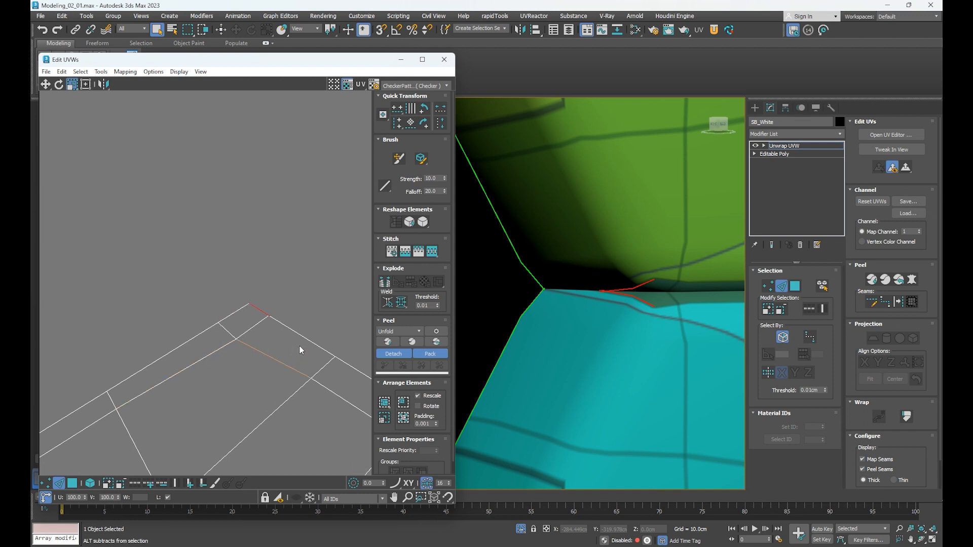
left_click(263, 282)
Step: Add the depth edges at the upper-right corner of the upper-left UV panel, deselecting its visible border edges
scroll(273, 336, "down", 5)
middle_click_drag(345, 389, 229, 357)
scroll(229, 357, "up", 6)
left_click_drag(285, 357, 220, 288)
left_click_drag(231, 401, 232, 401, "alt")
Step: Add the depth edges at the inner junction of the upper-left and left central UV panels, deselecting the visible edges around it
scroll(231, 401, "down", 5)
middle_click_drag(229, 435, 264, 352)
scroll(235, 347, "up", 5)
left_click_drag(234, 320, 192, 355)
left_click_drag(222, 389, 254, 356, "alt")
left_click_drag(232, 292, 116, 333, "alt")
scroll(195, 393, "down", 5)
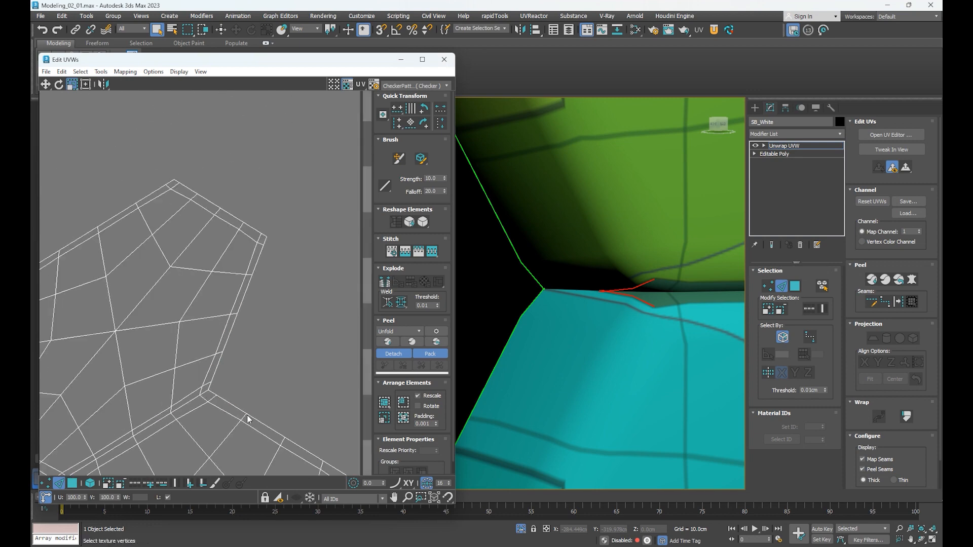
Step: Try shifting the selected corner depth edges diagonally with the free-form gizmo in the UV editor, and undo the shift
middle_click_drag(248, 419, 132, 327)
scroll(224, 364, "down", 1)
scroll(226, 366, "down", 2)
middle_click_drag(244, 381, 243, 282)
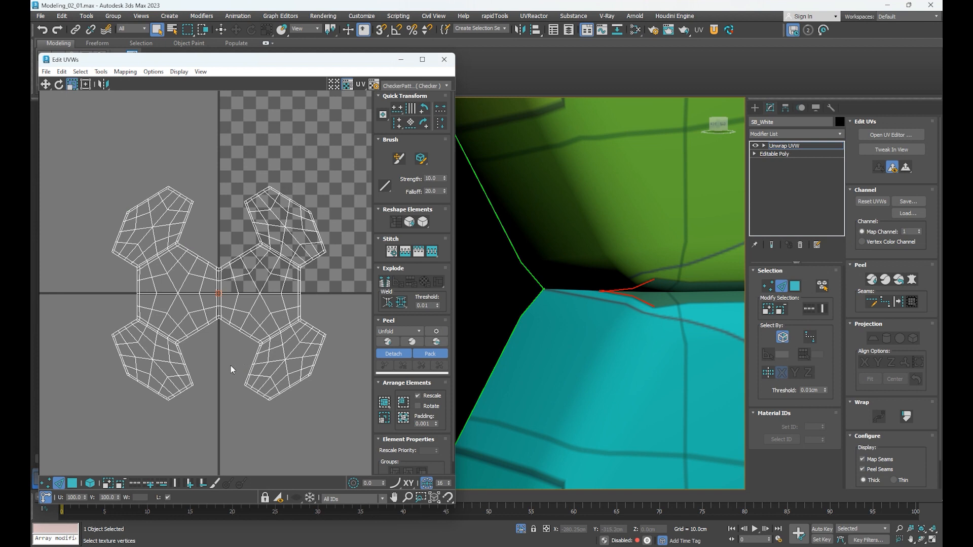
left_click(86, 85)
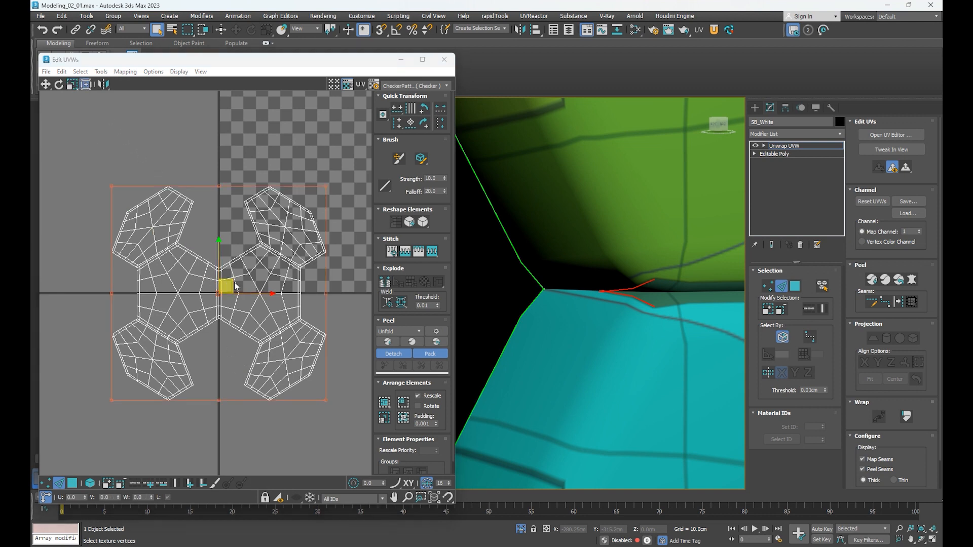
left_click_drag(233, 280, 218, 303)
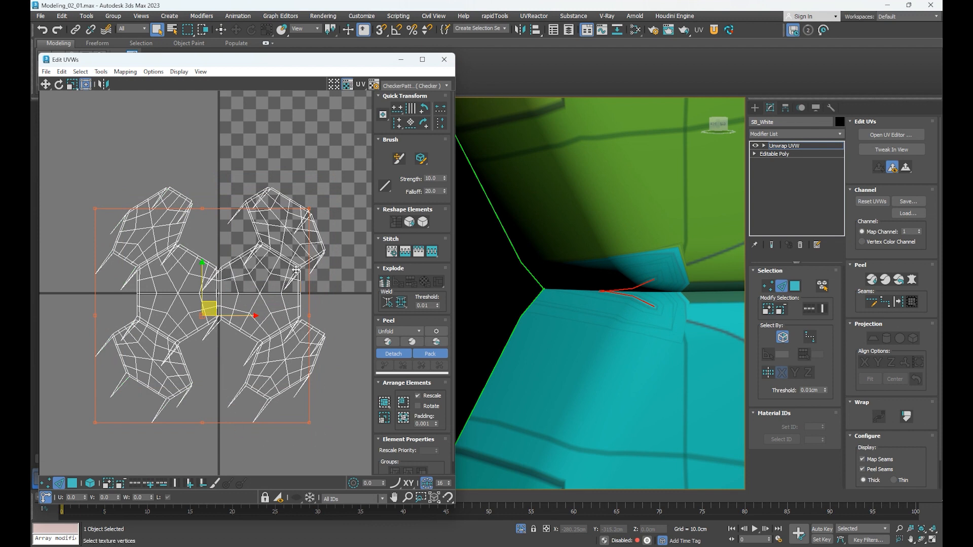
left_click(42, 32)
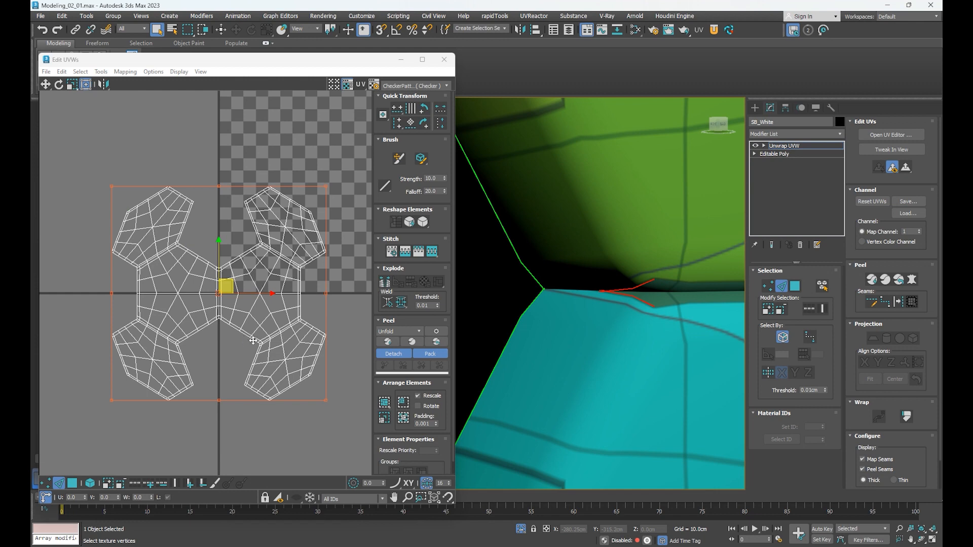
Step: Break the UVs along the selected corner edges and quick-peel SB_White using the LSCM method
scroll(575, 332, "down", 10)
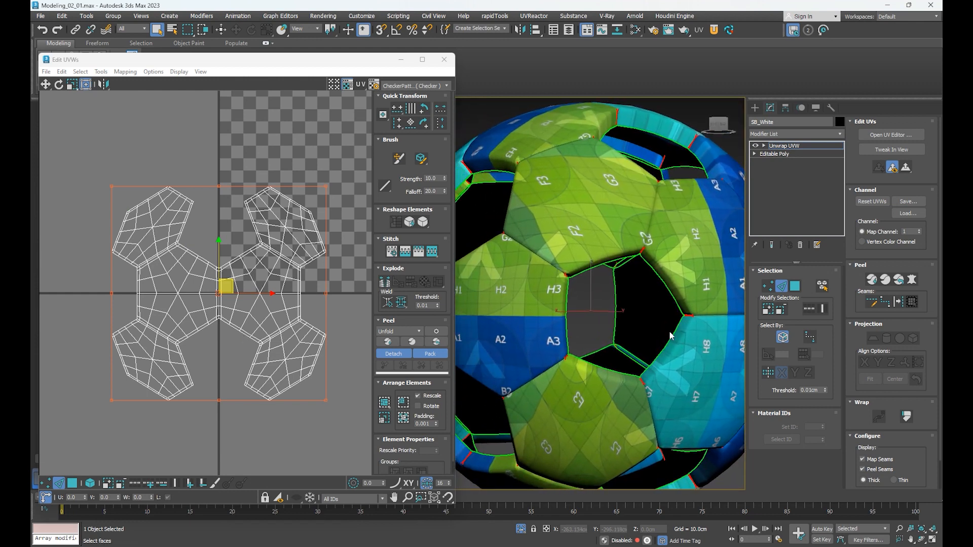
scroll(670, 336, "down", 5)
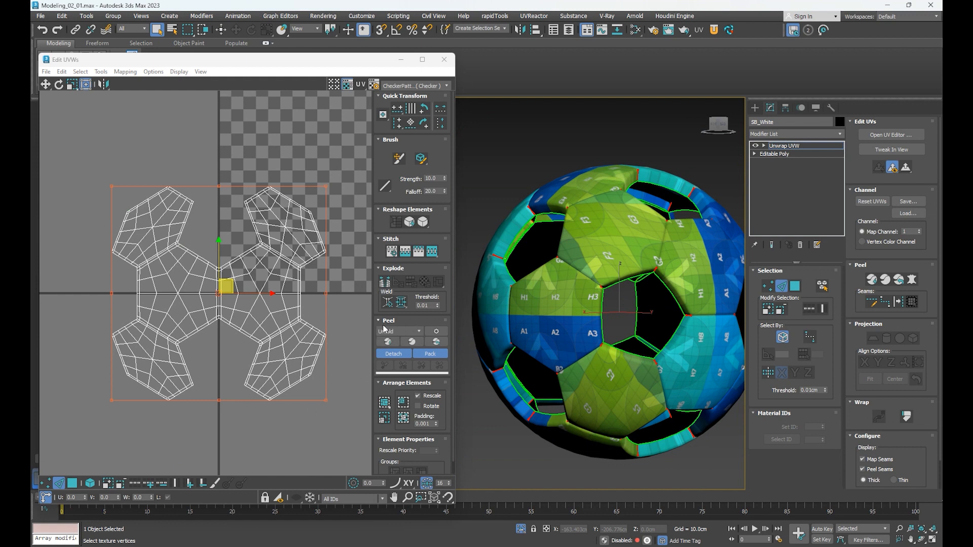
left_click(387, 282)
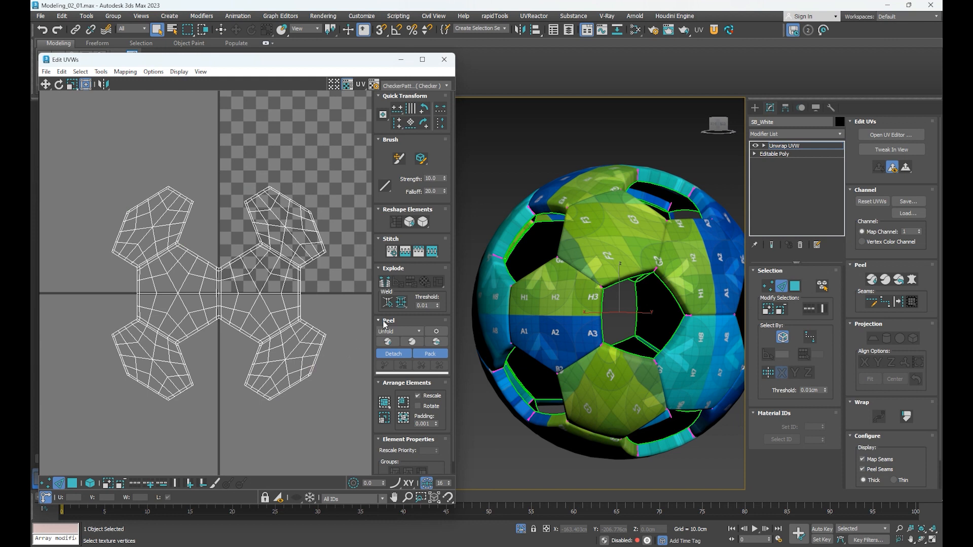
left_click(421, 332)
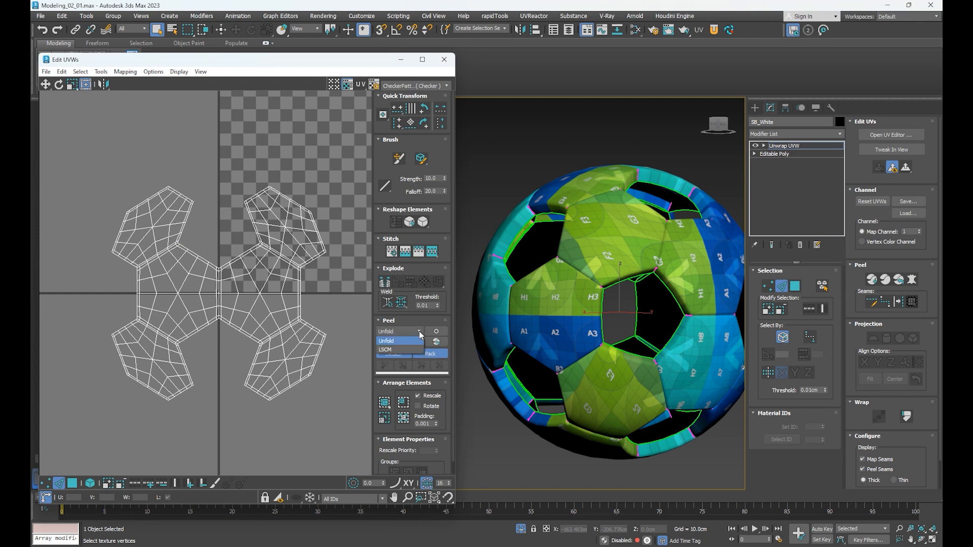
left_click(394, 349)
left_click(388, 342)
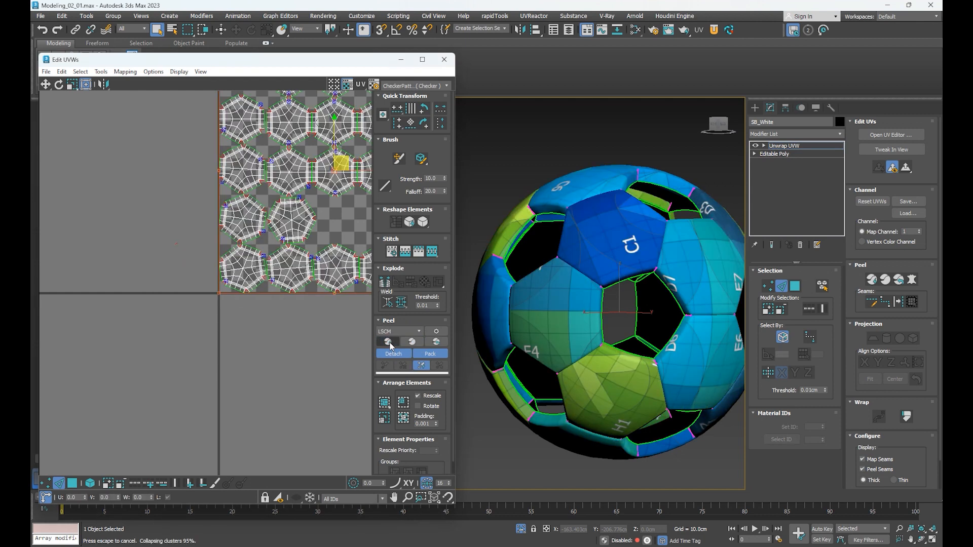
Step: Switch the UV editor to polygon selection and select all of SB_White's peeled UV faces
middle_click_drag(326, 352, 211, 364)
key("ctrl+a")
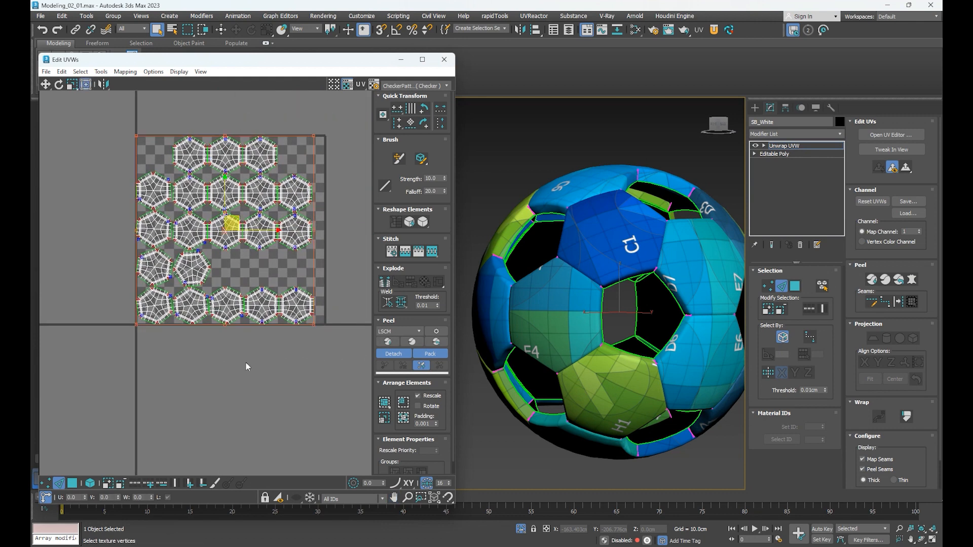
left_click(338, 281)
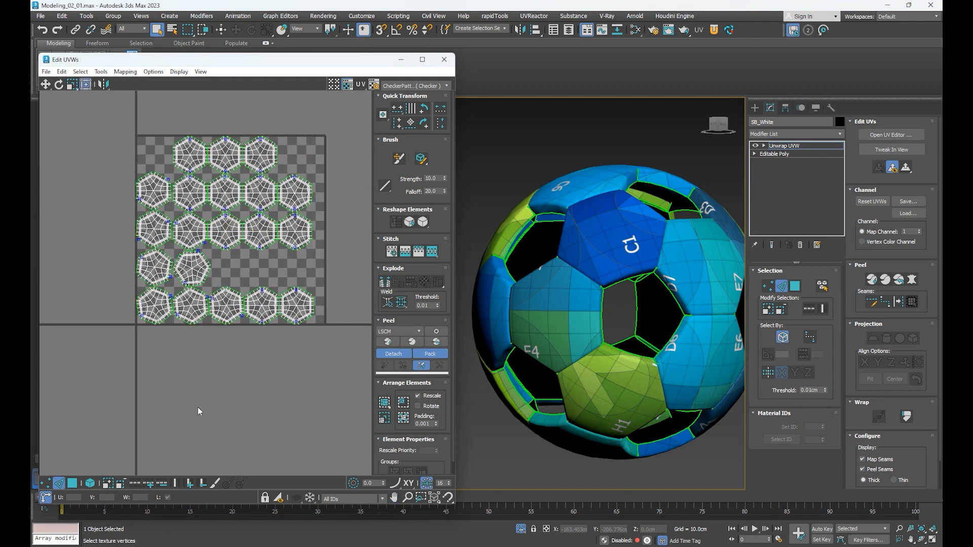
left_click(72, 483)
middle_click_drag(213, 366, 223, 374)
key("ctrl+a")
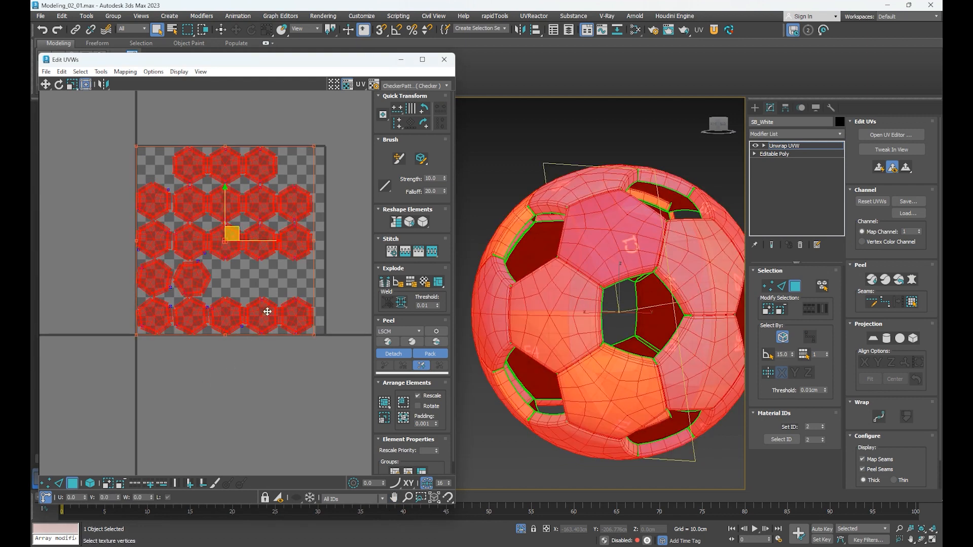
Step: Relax the selected UV panels by polygon angles with 1000 iterations and an amount of 1.0, and close the Relax tool
left_click(101, 72)
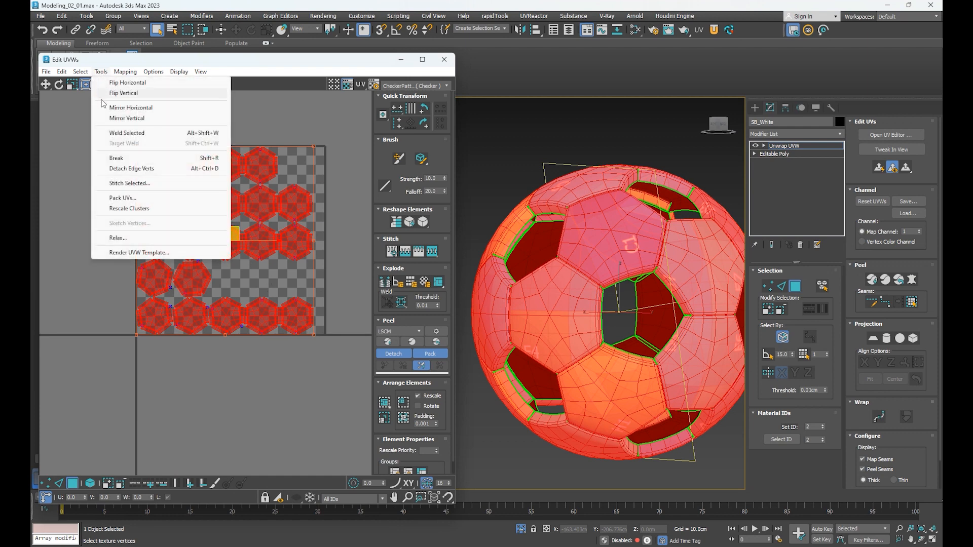
left_click(121, 238)
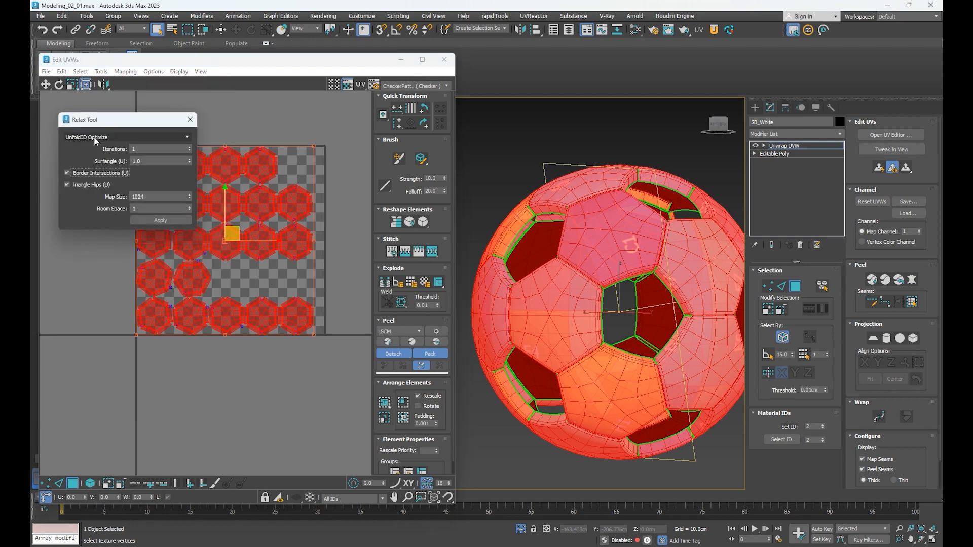
left_click(117, 137)
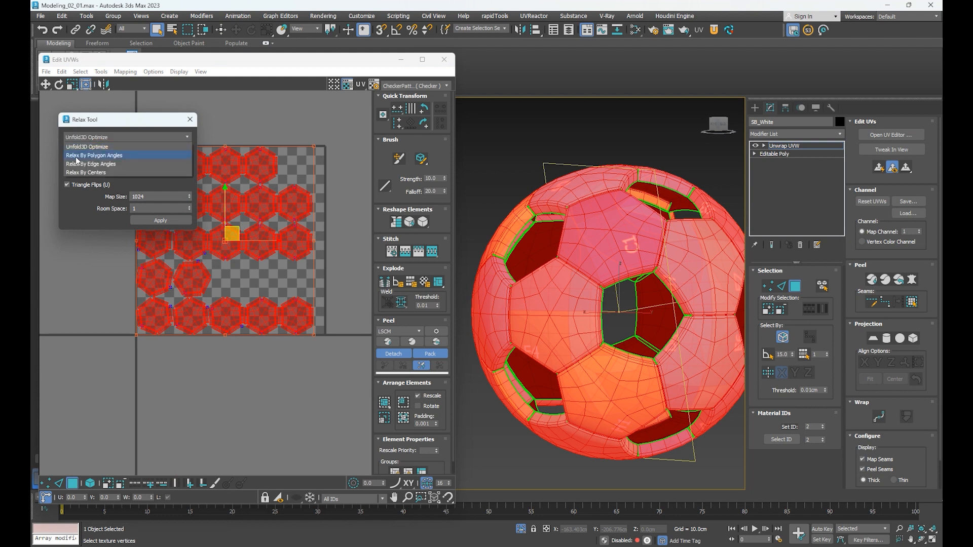
left_click(104, 155)
left_click(155, 149)
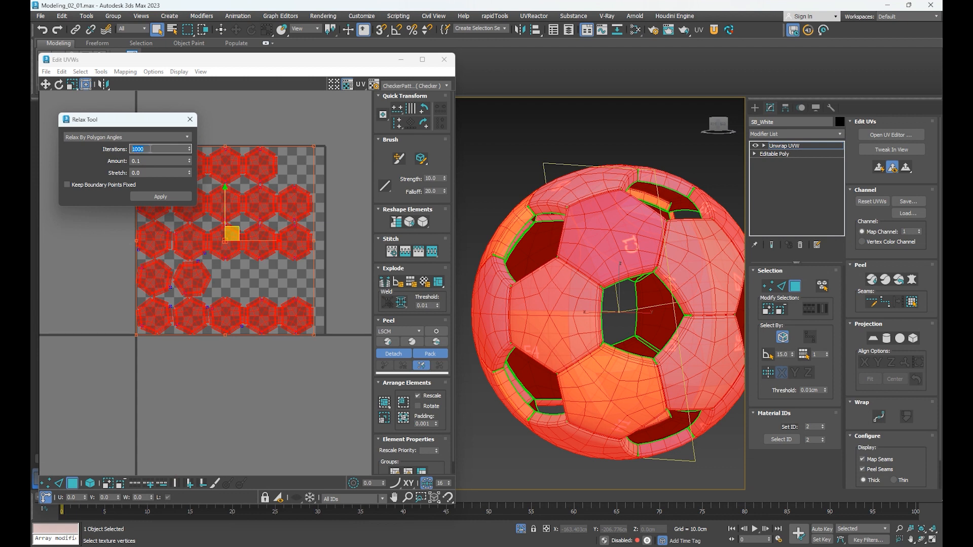
key("Tab")
type("1")
left_click(164, 196)
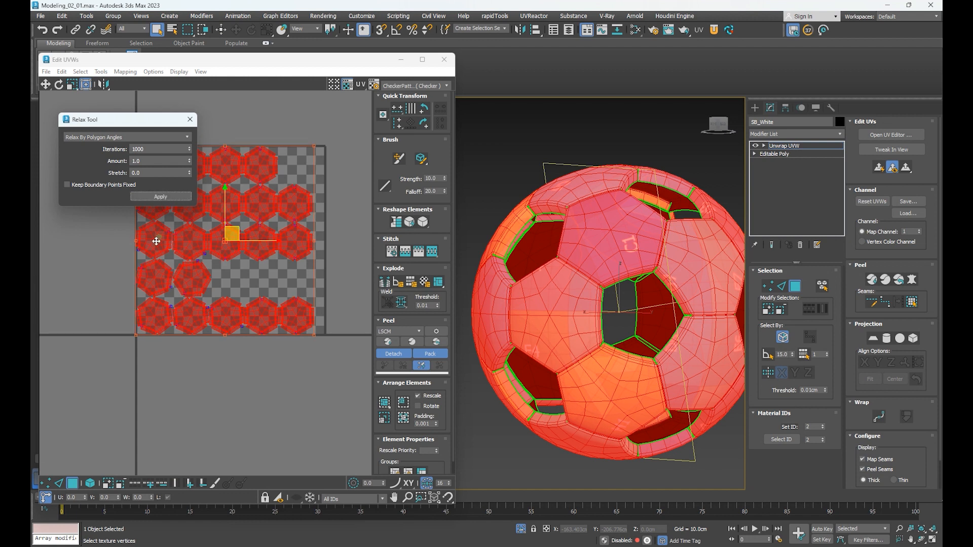
left_click_drag(143, 126, 137, 363)
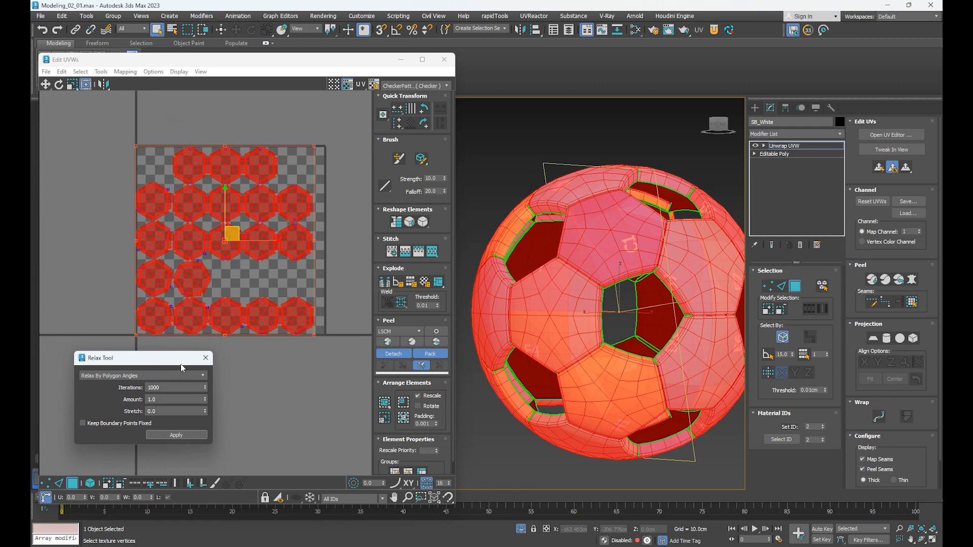
left_click(205, 358)
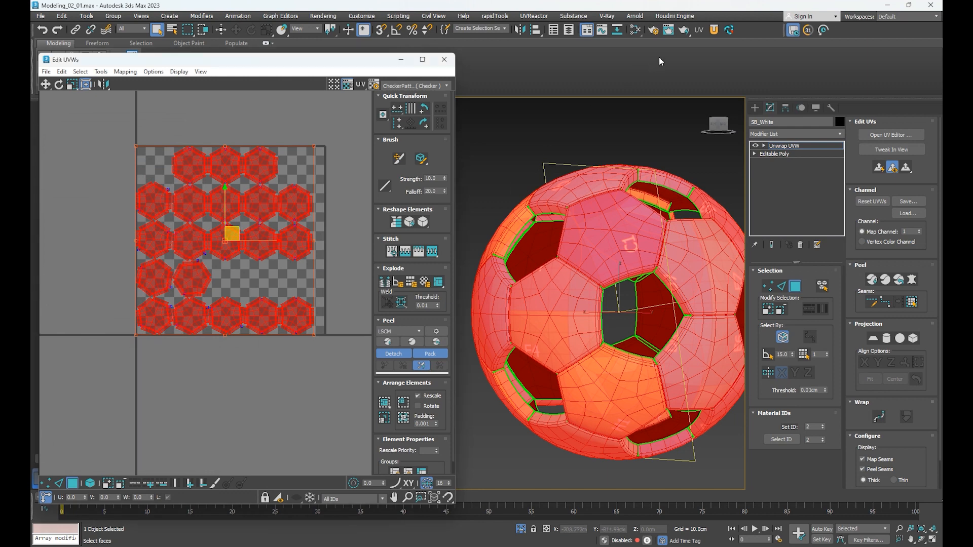
Step: Orient all of SB_White's UV panels to straighten them with the UV Tools script
left_click(713, 30)
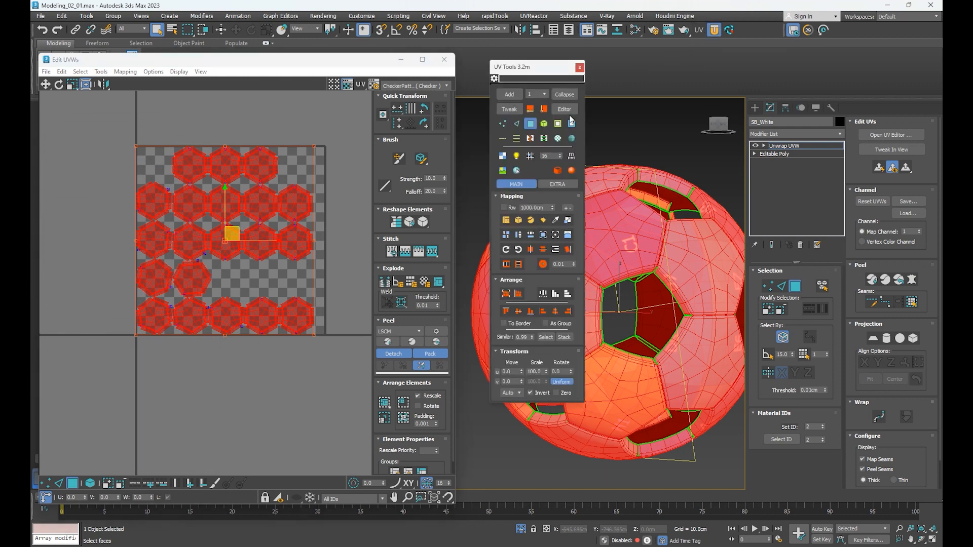
left_click_drag(520, 66, 787, 82)
left_click(286, 363)
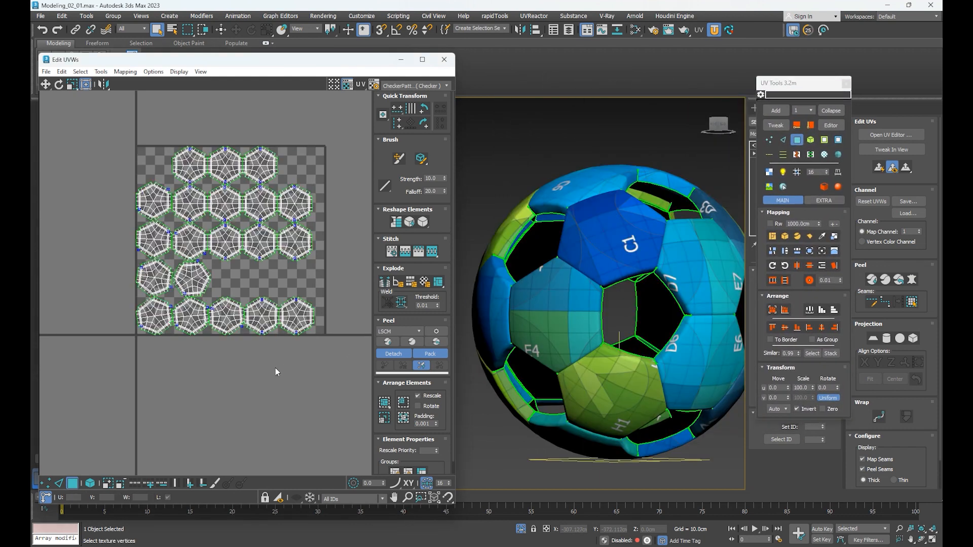
key("ctrl+a")
left_click_drag(806, 96, 806, 98)
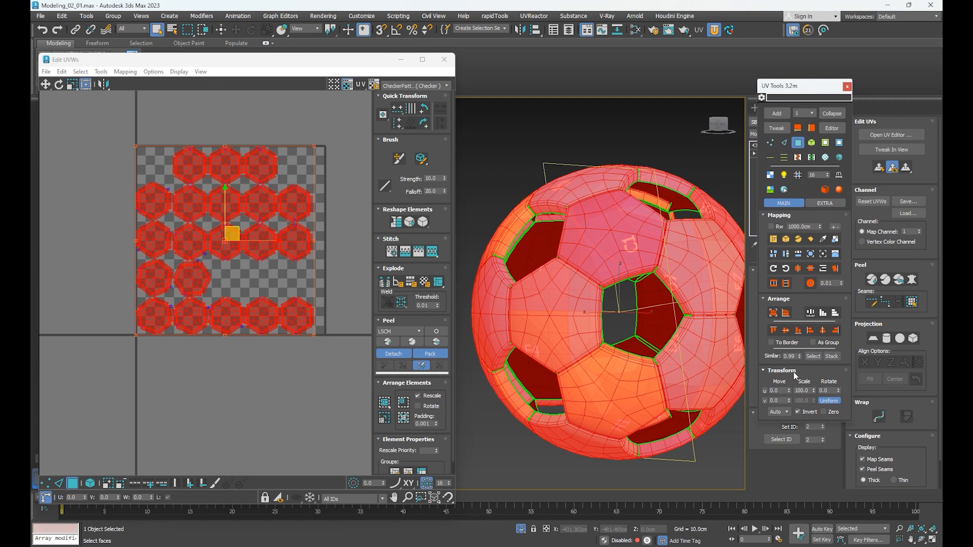
left_click(825, 269)
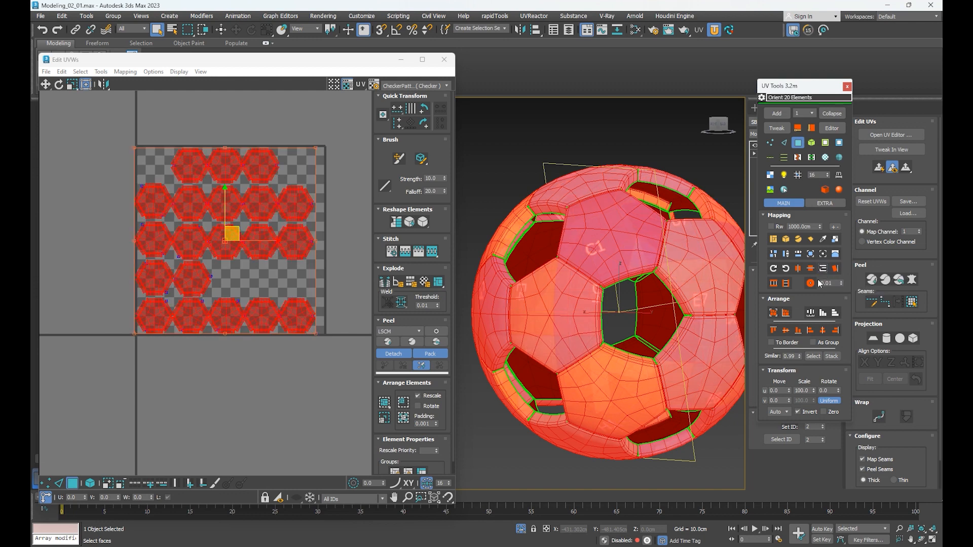
Step: Align the UV panels vertically and horizontally into one stack and place it at U 0.5, V 0.5
left_click(785, 330)
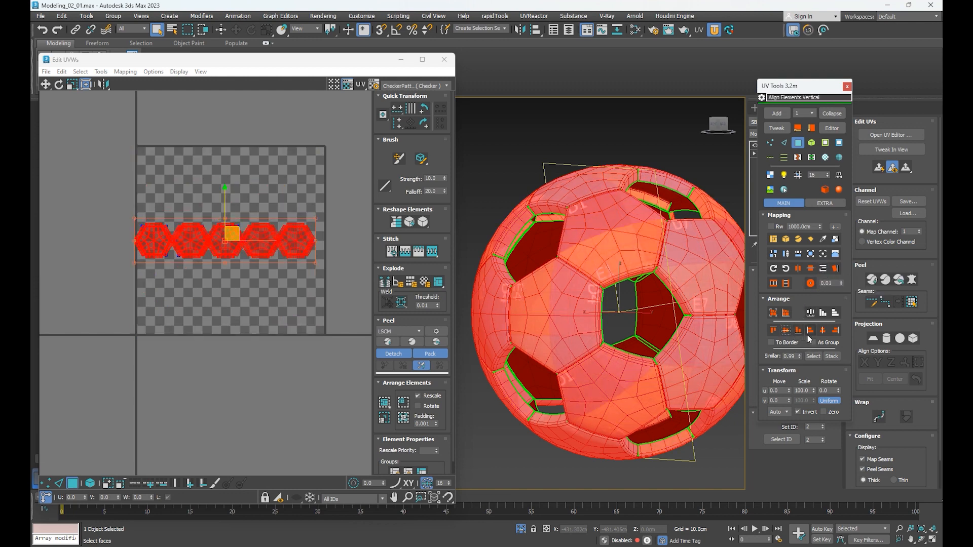
left_click(823, 332)
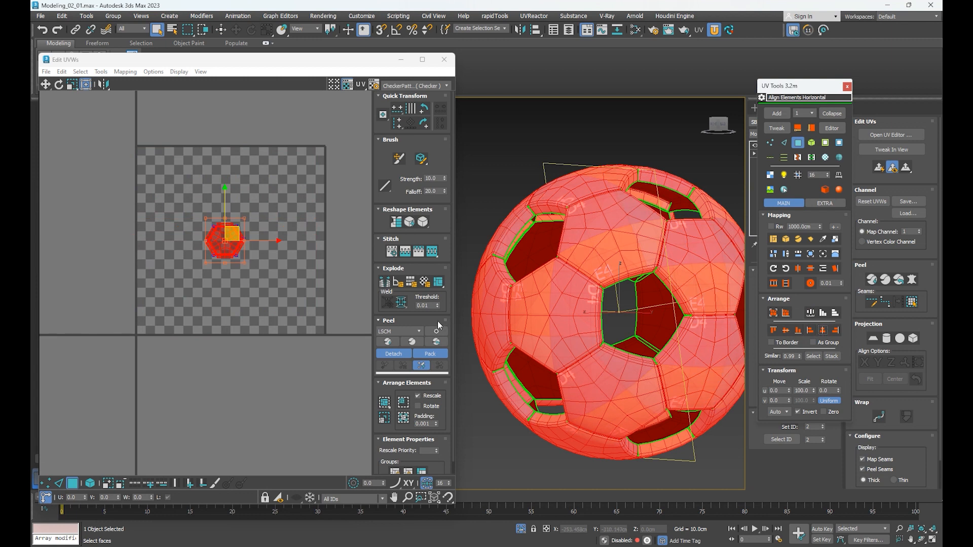
left_click(45, 497)
left_click(81, 497)
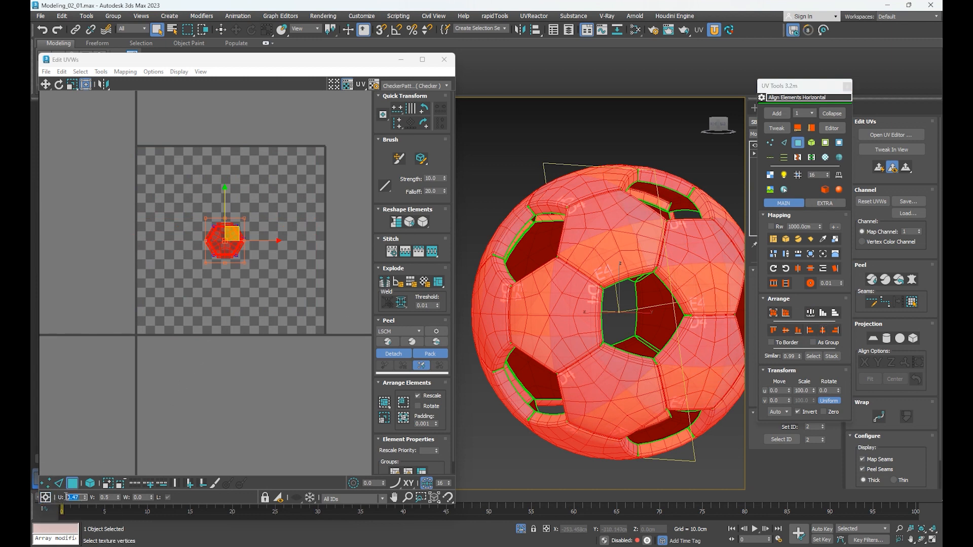
key("BackSpace")
key("Return")
left_click(110, 499)
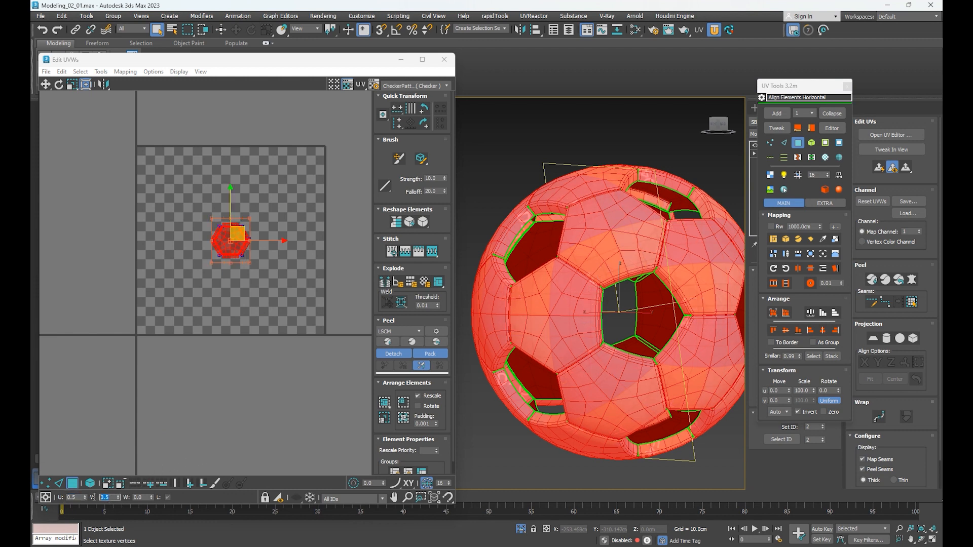
type(".5")
key("Return")
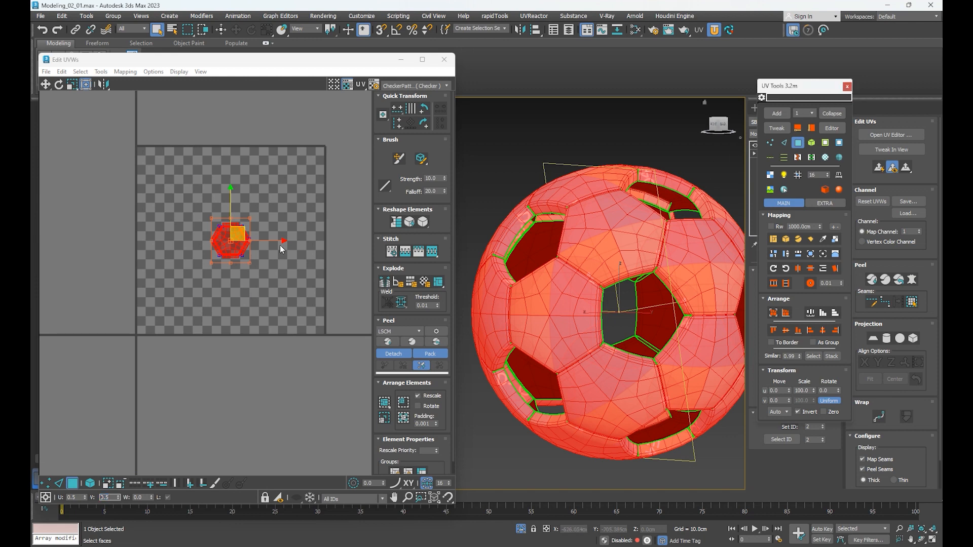
Step: Turn off selected-face shading and examine the stacked UV panels and the checker pattern across the ball
scroll(228, 234, "up", 5)
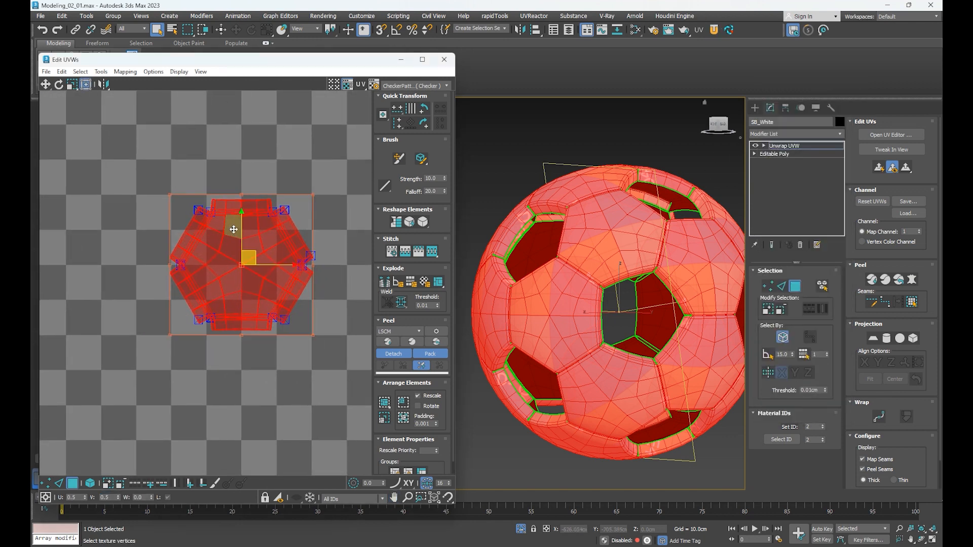
scroll(234, 230, "up", 5)
middle_click_drag(622, 259, 619, 277)
key("F2")
scroll(611, 258, "up", 6)
key("F2")
key("F2")
scroll(611, 258, "down", 8)
middle_click_drag(596, 259, 525, 282, "alt")
scroll(296, 252, "down", 7)
middle_click_drag(303, 266, 235, 260)
scroll(248, 250, "down", 1)
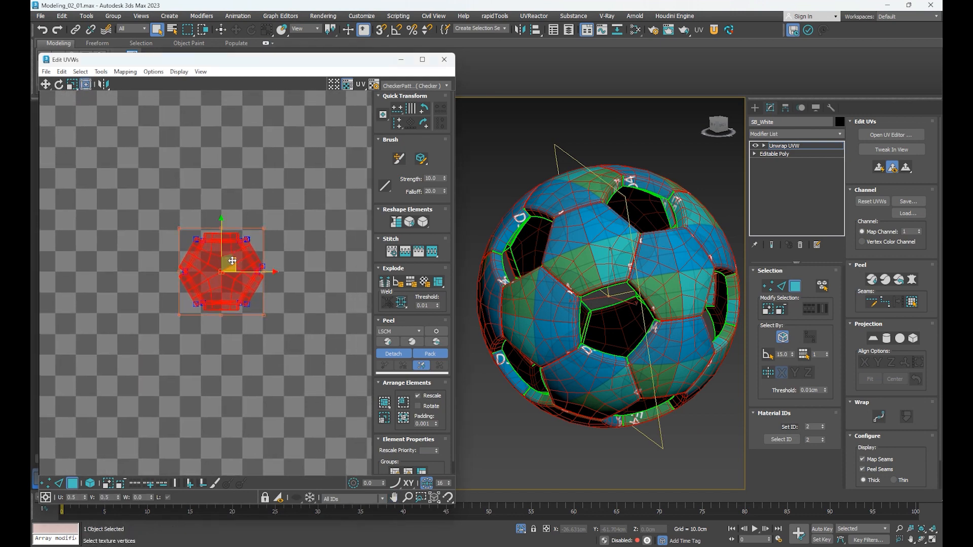
Step: Scale the stacked UV panels up uniformly until they roughly fill the checker tile, and clear the face selection
left_click(74, 86)
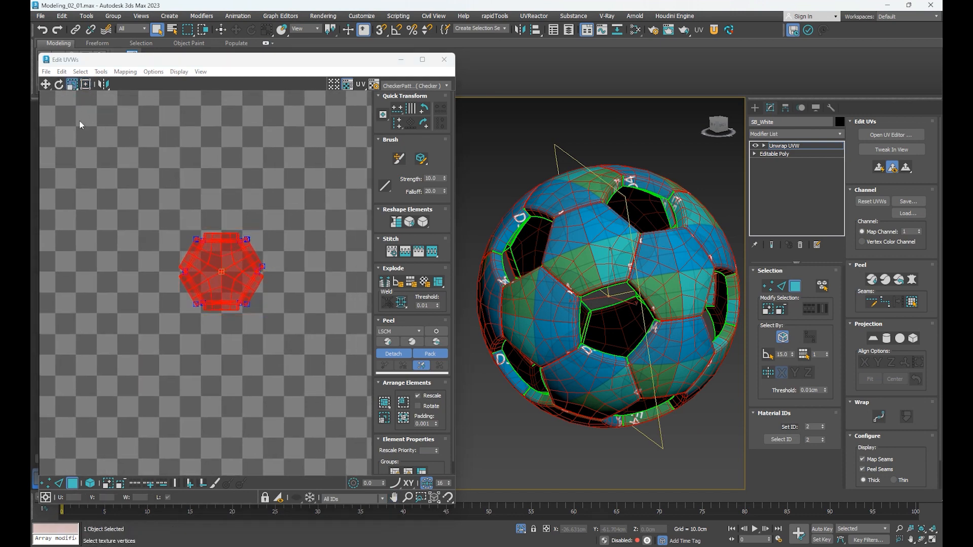
scroll(134, 168, "down", 3)
middle_click_drag(134, 168, 202, 224)
scroll(222, 240, "up", 2)
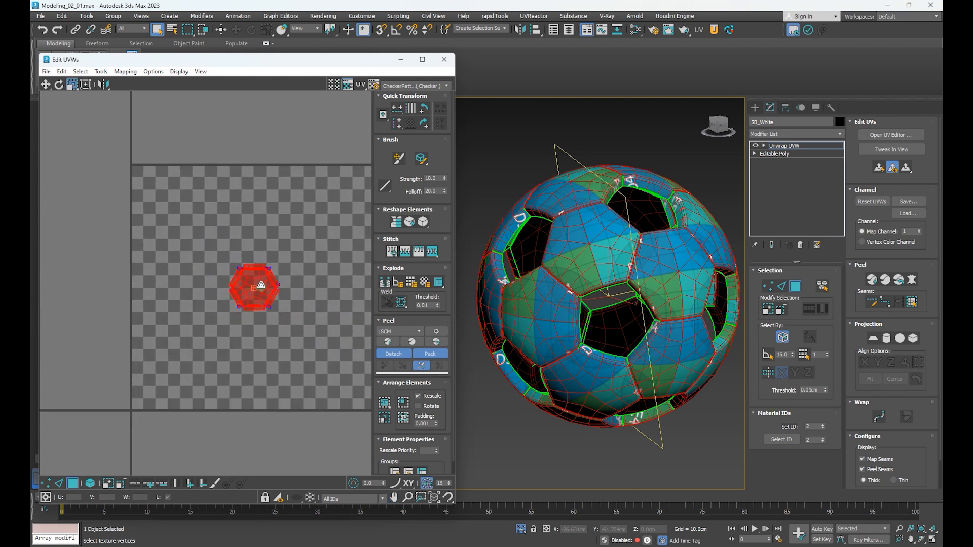
left_click_drag(262, 285, 316, 183)
middle_click_drag(305, 260, 274, 263)
left_click(321, 404)
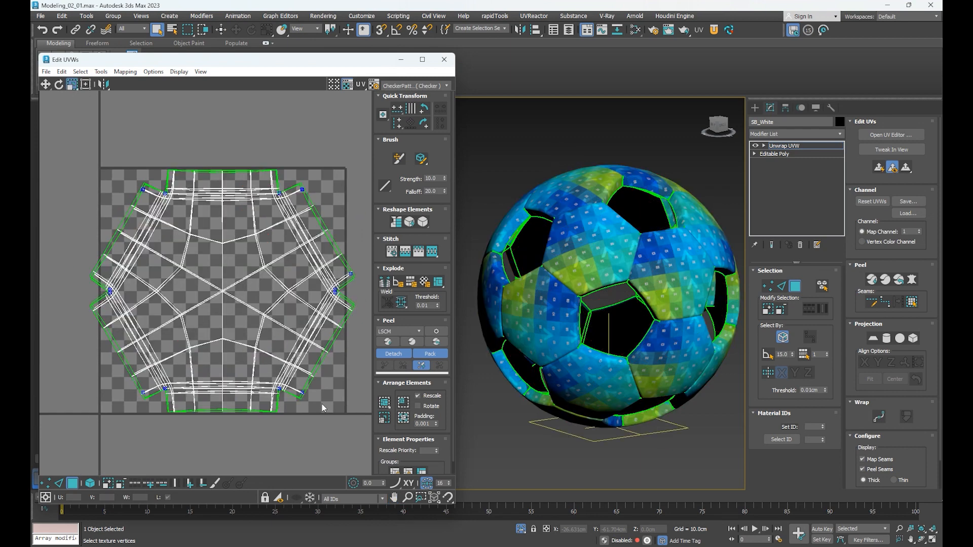
Step: Close the UV editor and convert SB_White to Editable Poly to bake in the unwrap
left_click(444, 60)
middle_click_drag(618, 282, 480, 285)
middle_click_drag(605, 266, 610, 274)
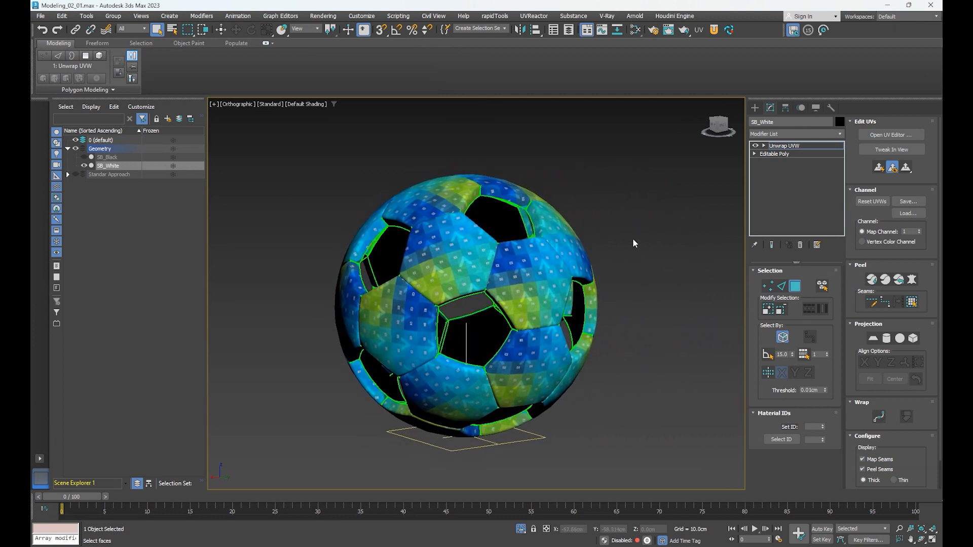
right_click(632, 219)
mouse_move(707, 339)
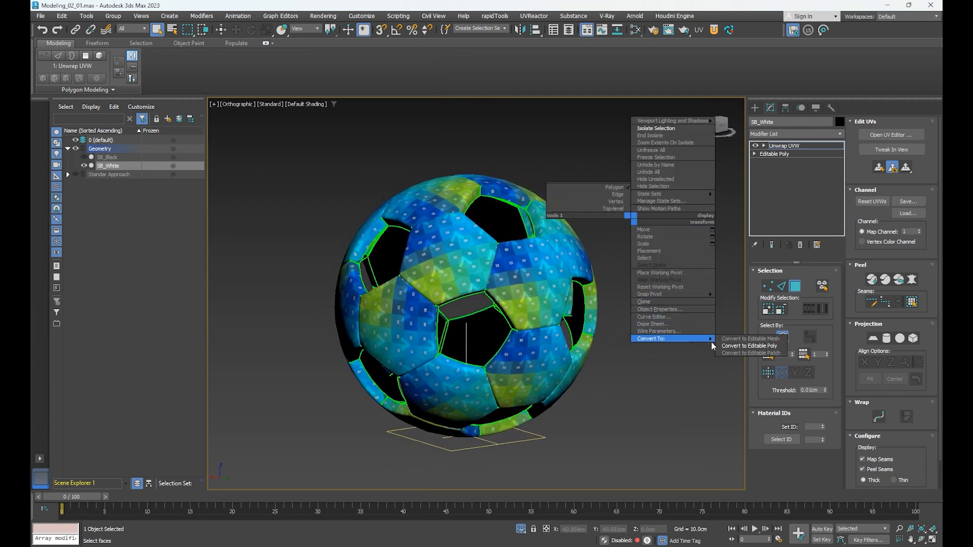
left_click(740, 347)
Step: End the isolation of SB_White to bring SB_Black back, and check the checker pattern on the whole ball
right_click(640, 249)
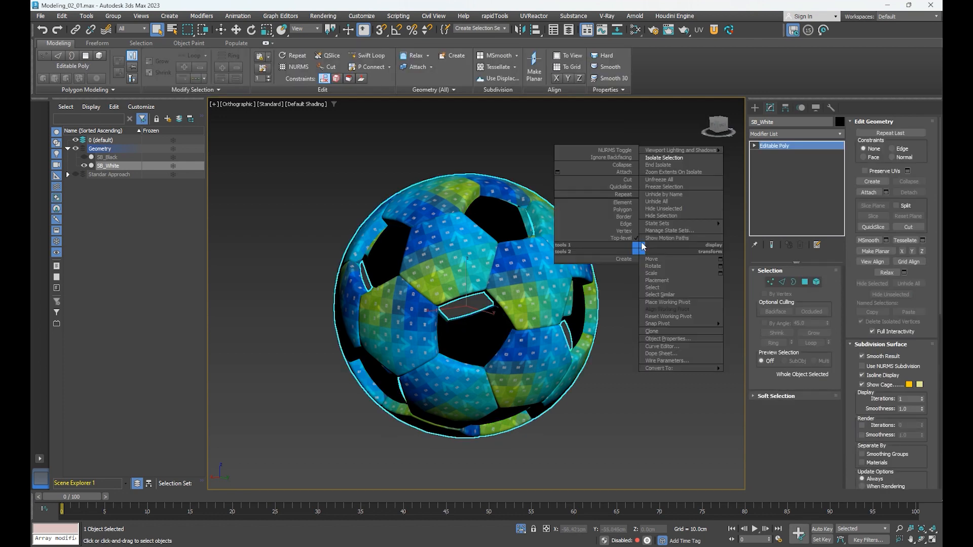
left_click(655, 166)
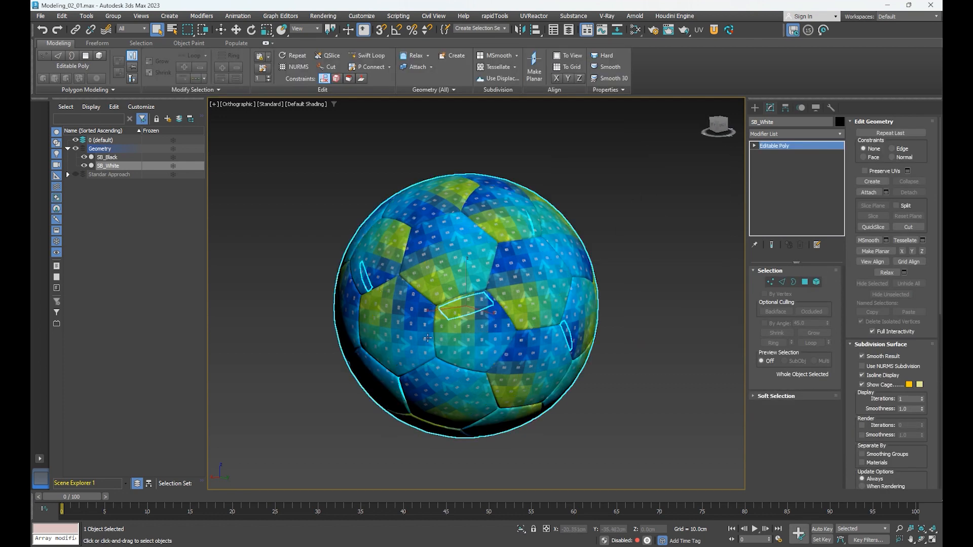
scroll(432, 338, "up", 5)
scroll(538, 315, "down", 4)
middle_click_drag(538, 315, 501, 316)
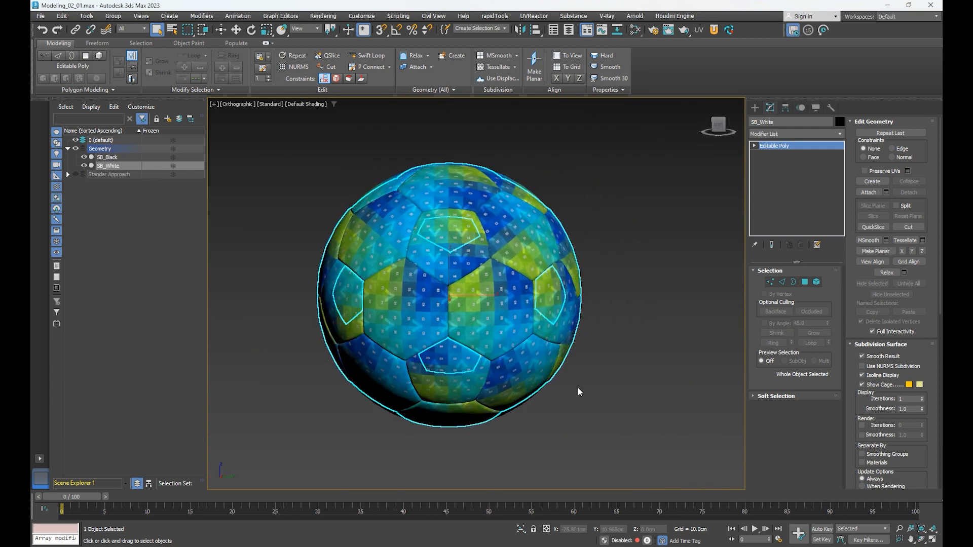
Step: Select the SB_Black and SB_White parts of the ball together
left_click(578, 387)
left_click_drag(633, 440, 486, 319)
middle_click_drag(486, 318, 643, 310, "alt")
middle_click_drag(511, 304, 528, 303)
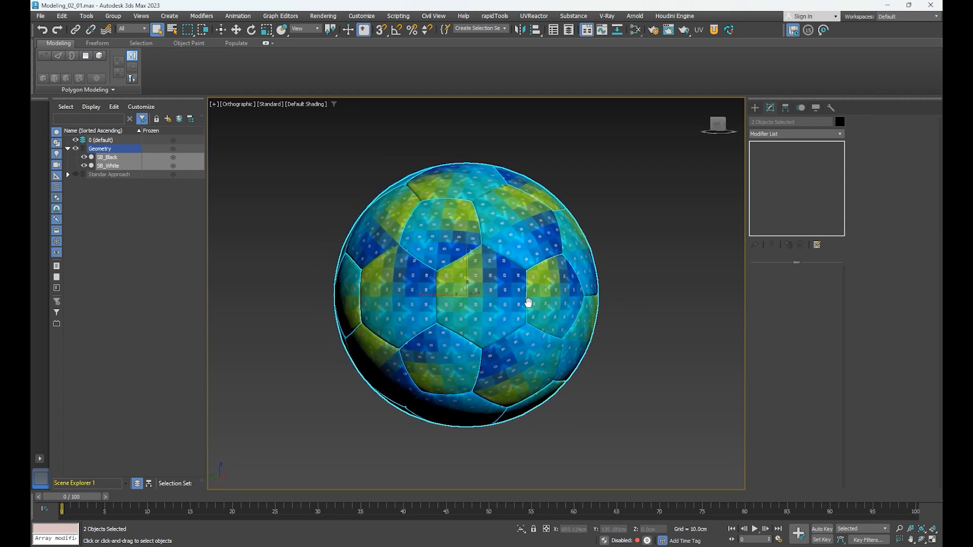